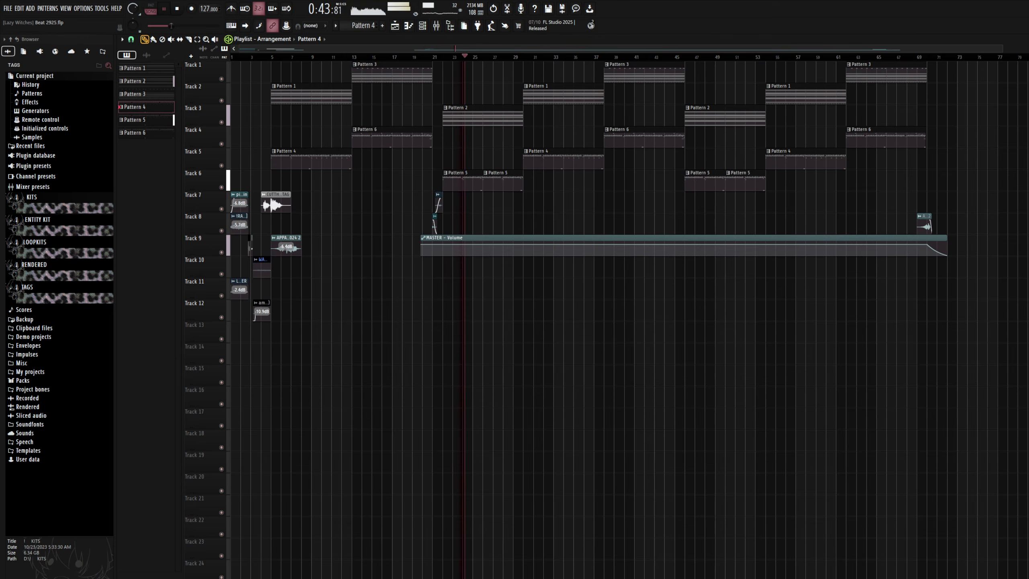
# Step: Stop the song playback, look up the first ZENOLOGY instrument's loaded preset in its preset browser and close the plugin
pyautogui.press('space')
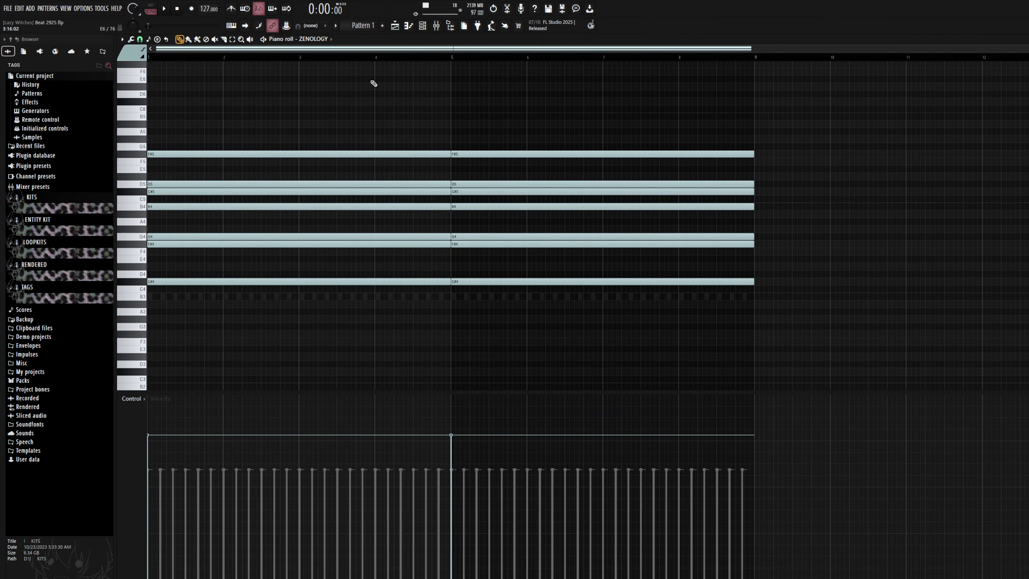
pyautogui.scroll(-4, 298, 211)
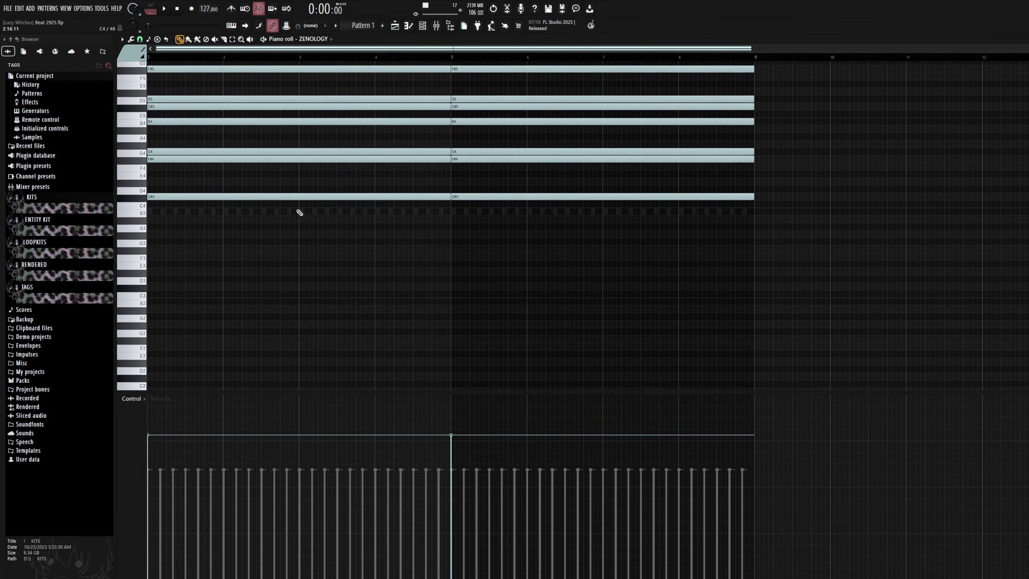
pyautogui.click(450, 26)
pyautogui.click(432, 97)
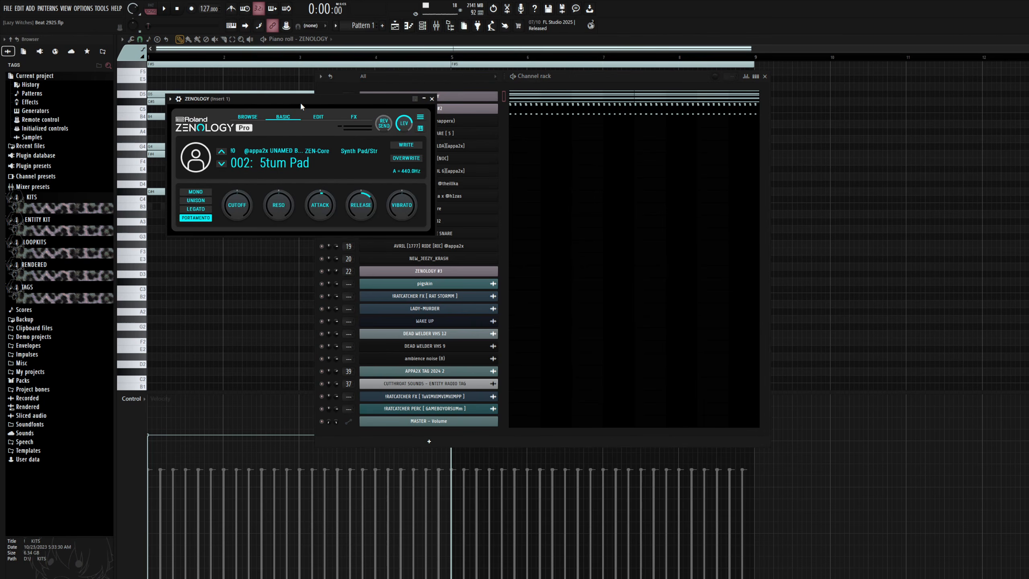
pyautogui.moveTo(300, 101); pyautogui.dragTo(412, 159)
pyautogui.click(376, 222)
pyautogui.moveTo(583, 163); pyautogui.dragTo(571, 175)
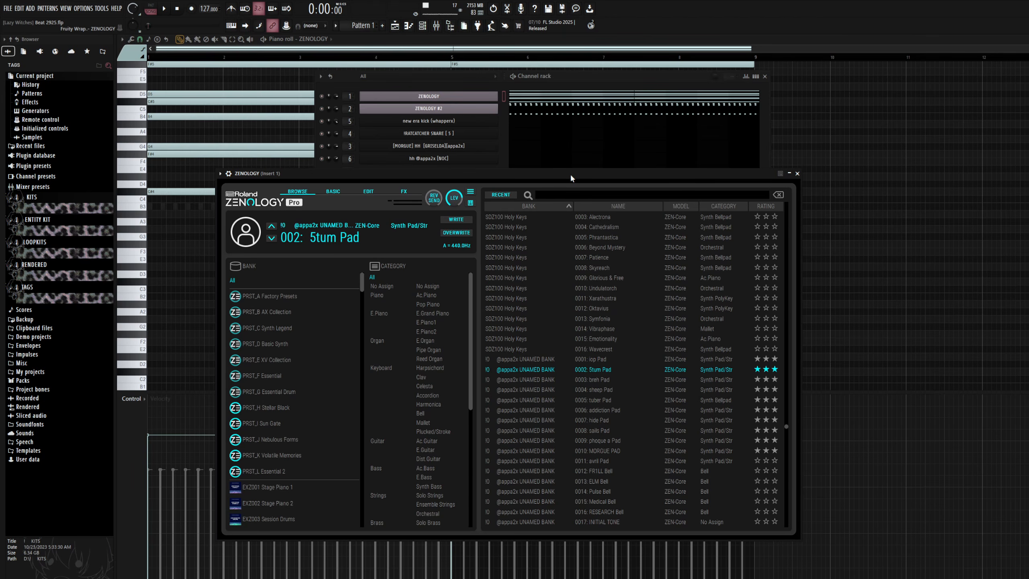
pyautogui.moveTo(571, 179); pyautogui.dragTo(581, 190)
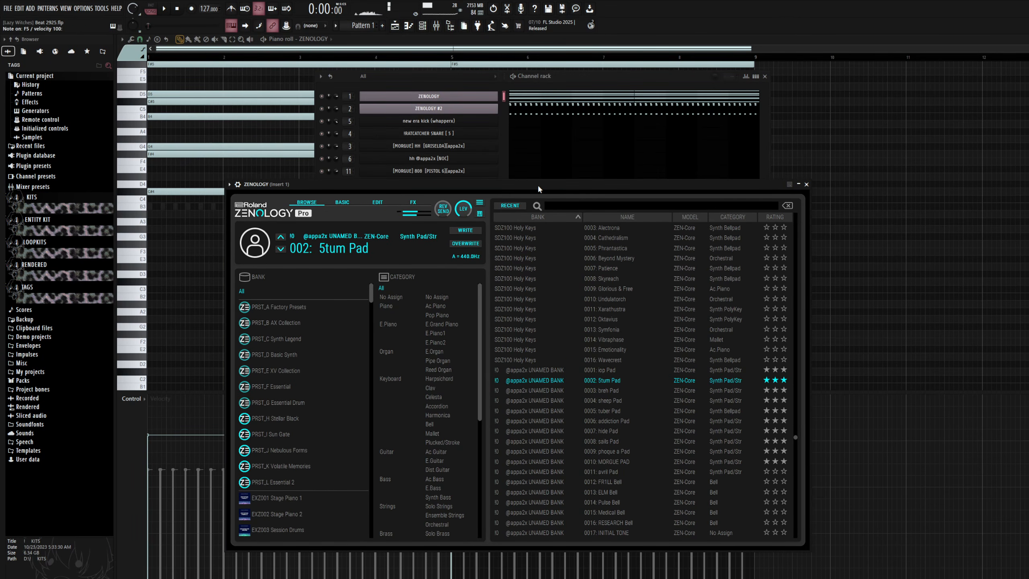
pyautogui.click(807, 184)
# Step: Examine the two sustained chords in Pattern 1's ZENOLOGY piano roll
pyautogui.click(462, 40)
pyautogui.scroll(5, 400, 162)
pyautogui.scroll(-4, 365, 148)
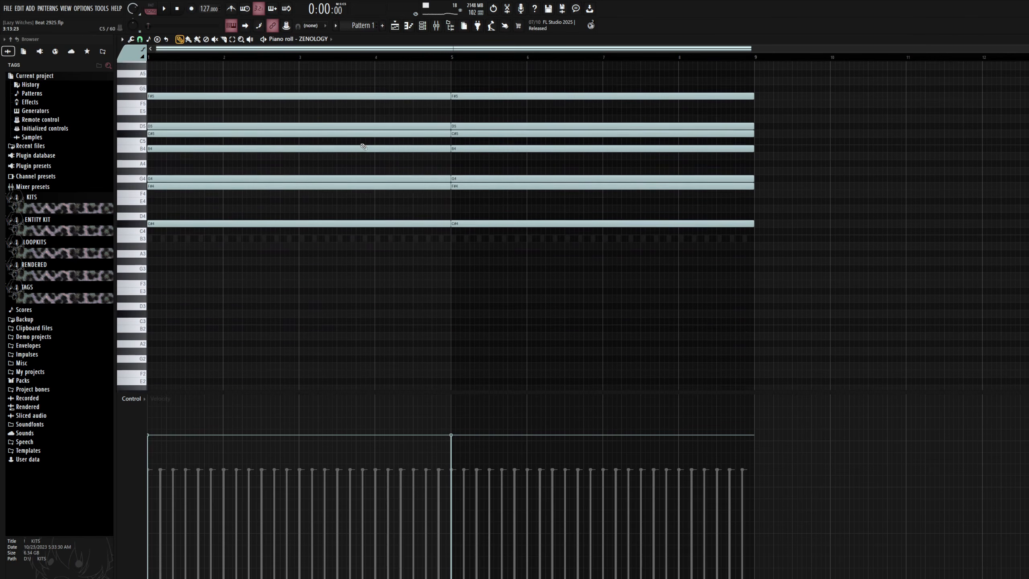
pyautogui.moveTo(766, 300); pyautogui.dragTo(421, 68)
pyautogui.scroll(3, 453, 128)
pyautogui.scroll(-4, 574, 120)
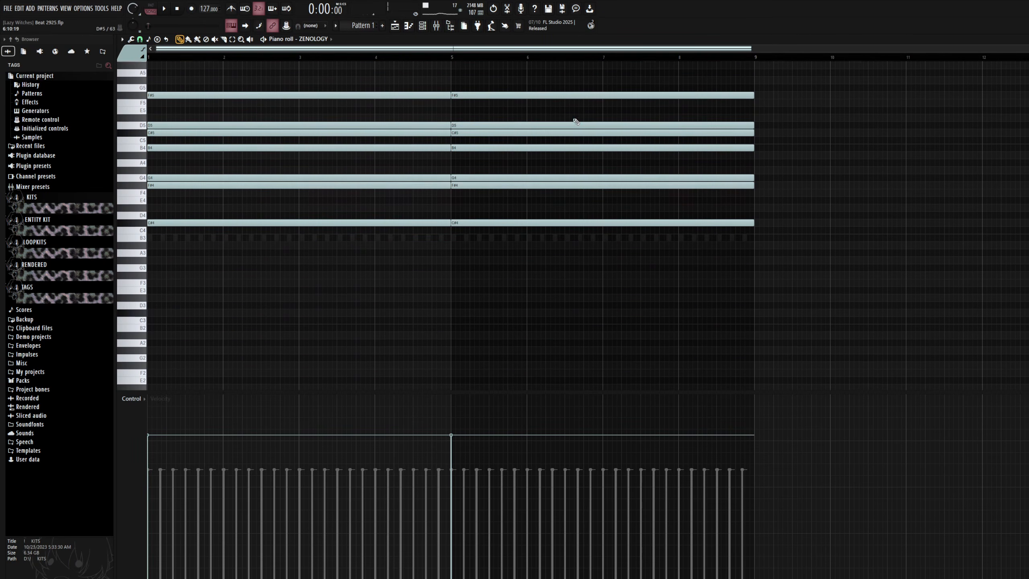
pyautogui.moveTo(727, 292); pyautogui.dragTo(207, 77)
pyautogui.click(840, 244)
pyautogui.rightClick(842, 246)
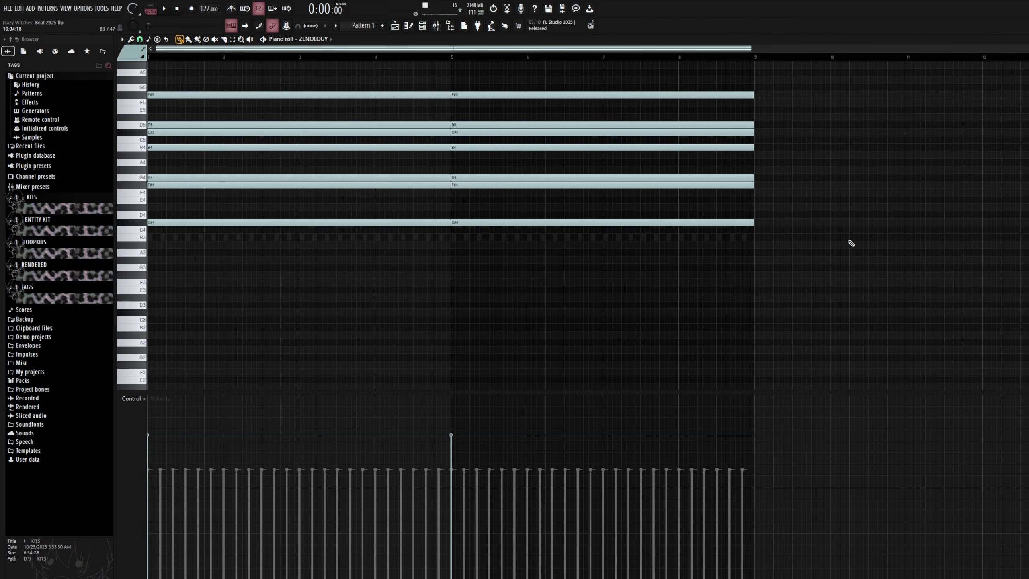
# Step: Open the ZENOLOGY #2 notes of Pattern 1 in the piano roll
pyautogui.click(408, 26)
pyautogui.click(423, 27)
pyautogui.click(540, 110)
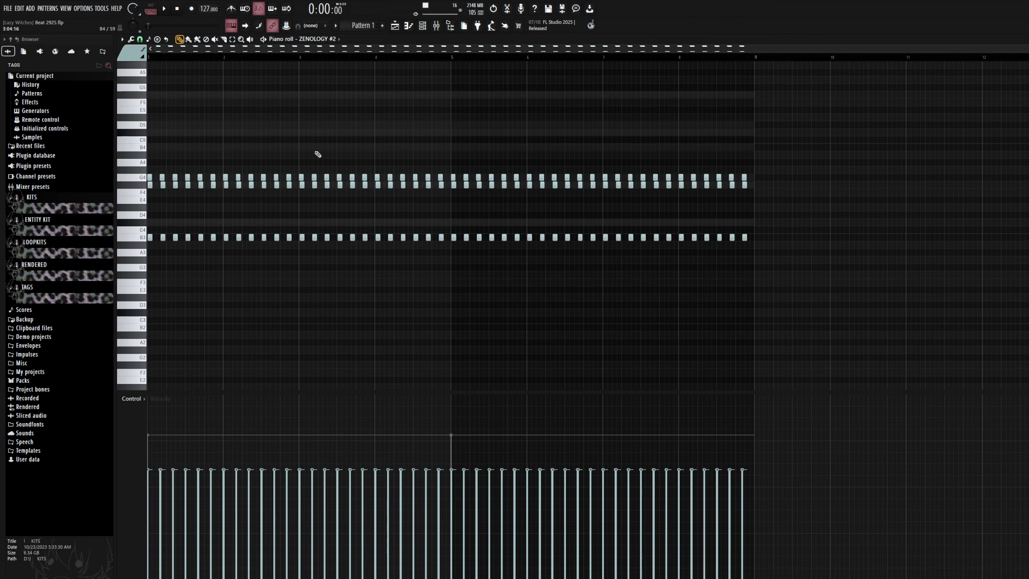
pyautogui.scroll(-2, 316, 154)
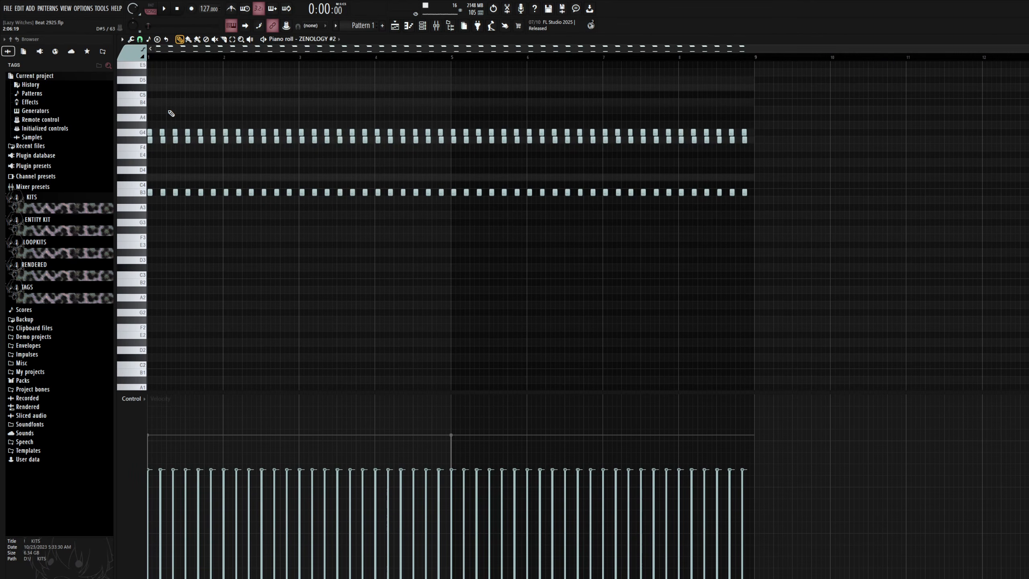
# Step: View the preset loaded in ZENOLOGY #2 in its preset browser, and close the plugin and the channel rack
pyautogui.click(422, 26)
pyautogui.click(464, 108)
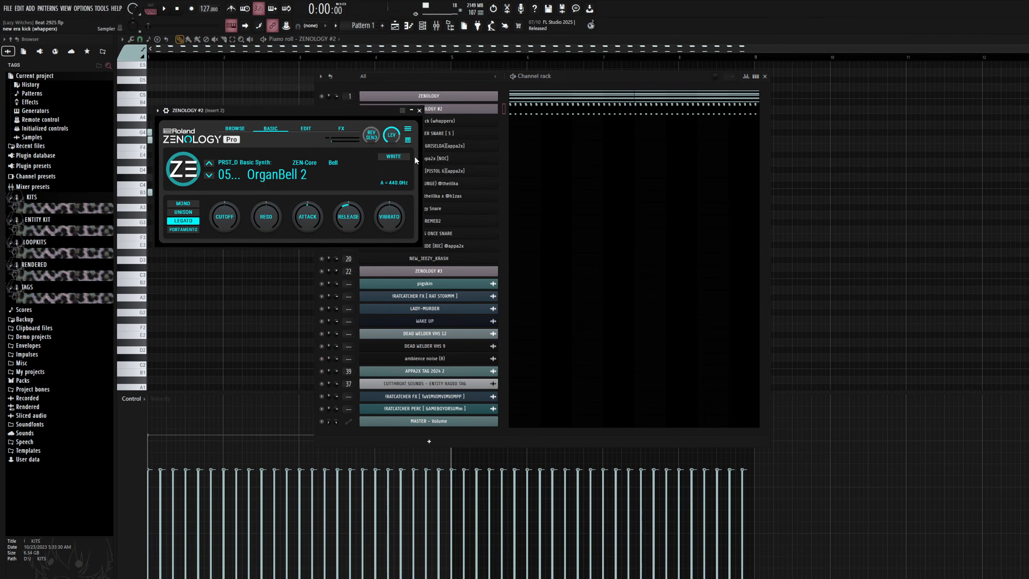
pyautogui.click(284, 176)
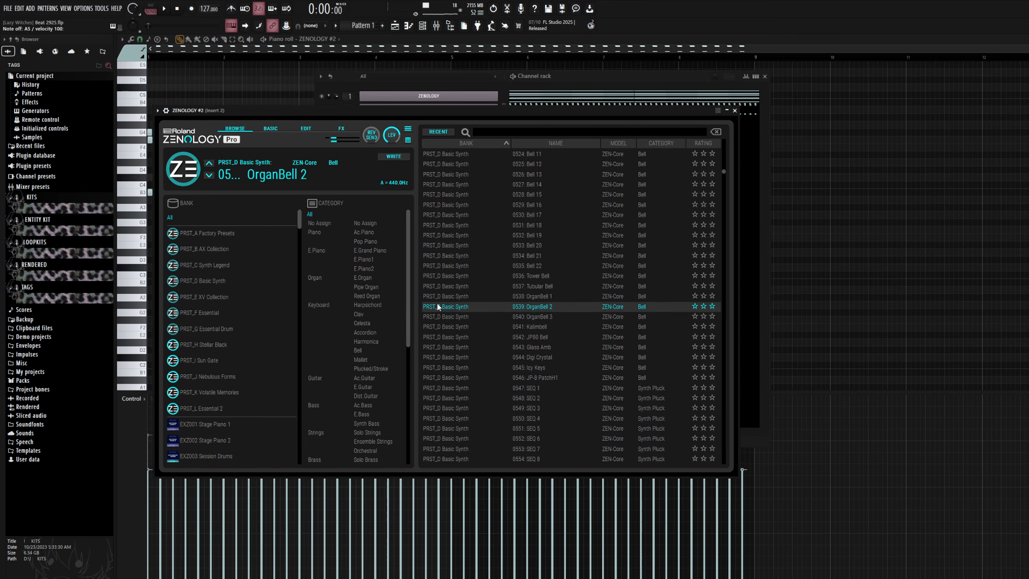
pyautogui.click(735, 110)
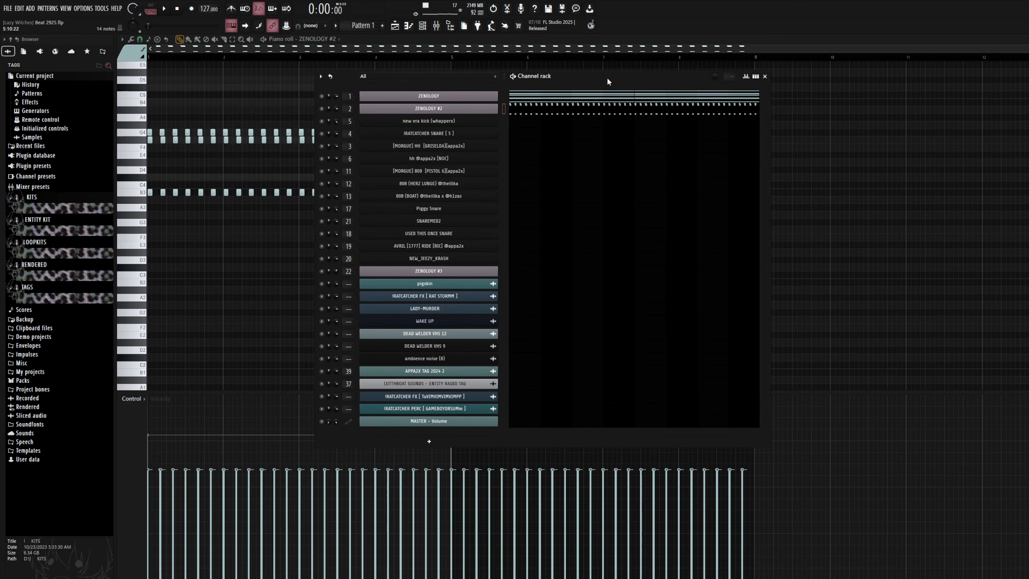
pyautogui.press('Escape')
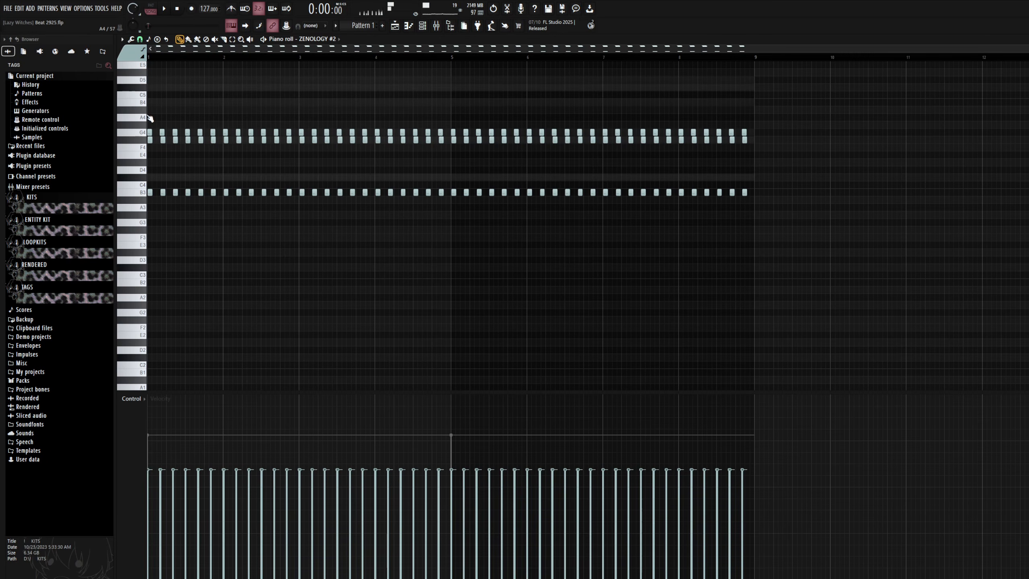
# Step: Select the offset F#4 and B3 notes of the first three ZENOLOGY #2 chords to examine their timing
pyautogui.click(241, 39)
pyautogui.scroll(5, 149, 115)
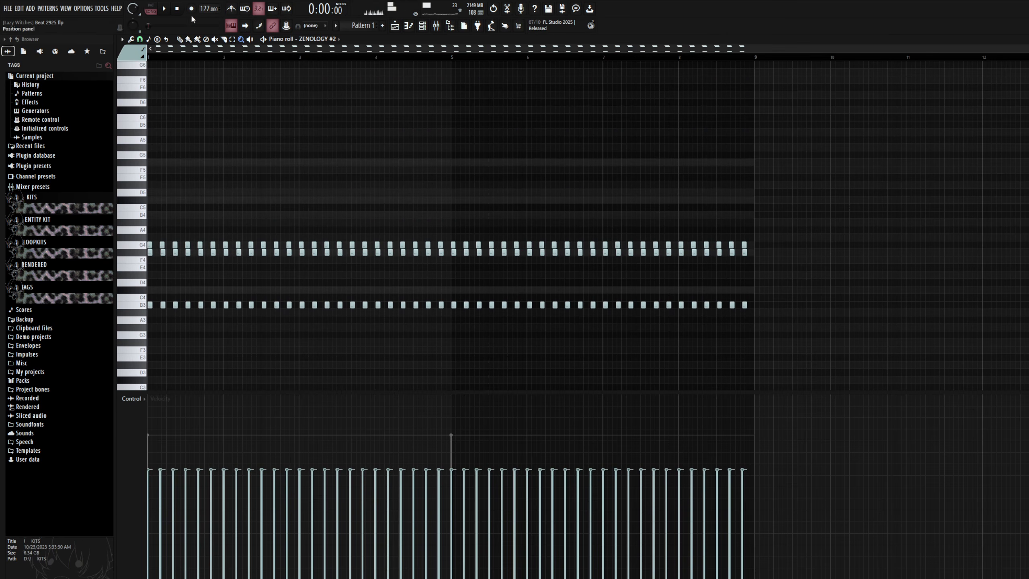
pyautogui.press('p')
pyautogui.scroll(8, 164, 62)
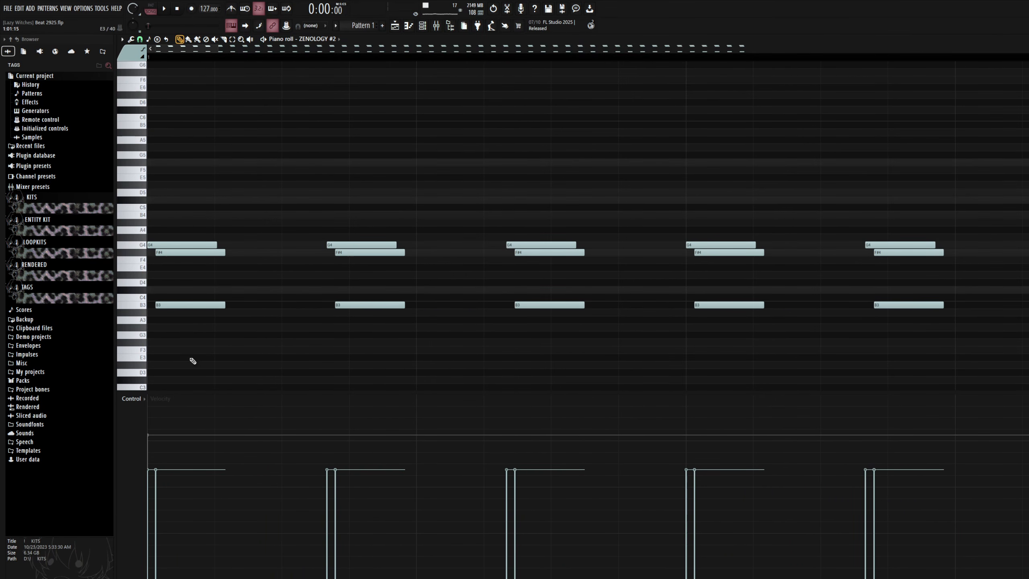
pyautogui.moveTo(190, 353); pyautogui.dragTo(174, 248)
pyautogui.moveTo(371, 338); pyautogui.dragTo(351, 252)
pyautogui.moveTo(572, 348); pyautogui.dragTo(556, 249)
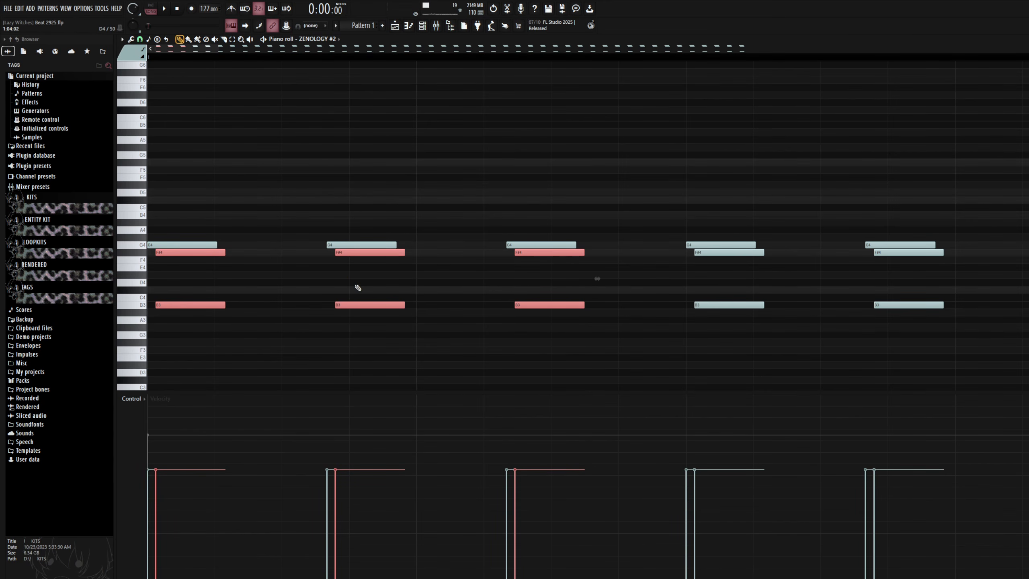
pyautogui.click(361, 244)
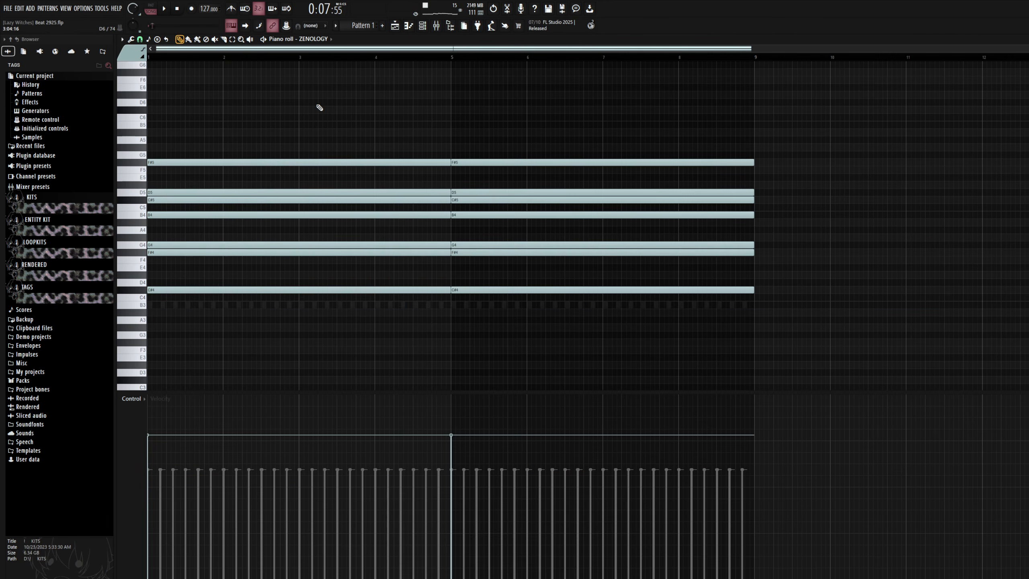
# Step: Play back Pattern 1, mute the first ZENOLOGY channel, and play the pattern again with ZENOLOGY #2's notes open
pyautogui.press('space')
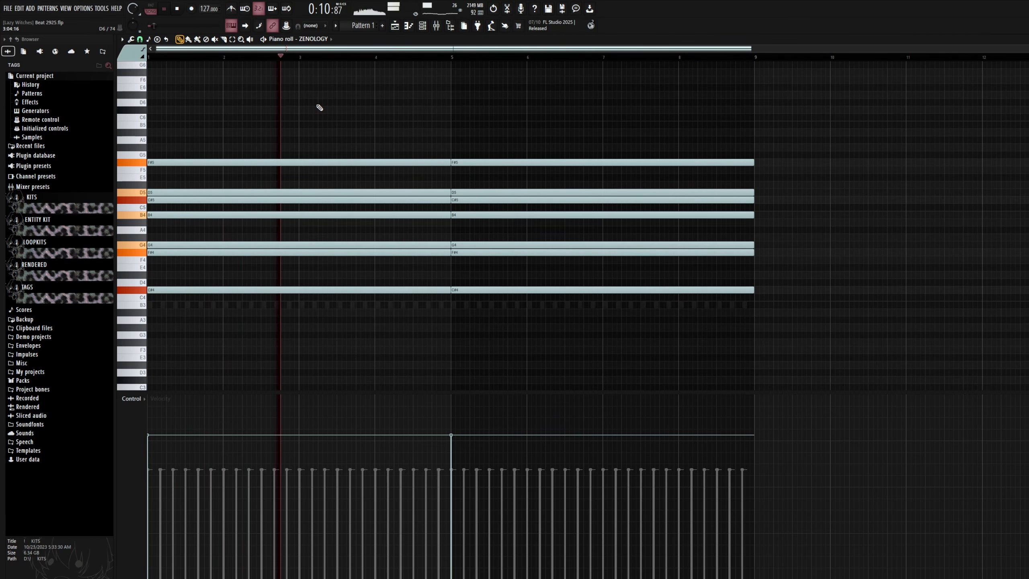
pyautogui.press('space')
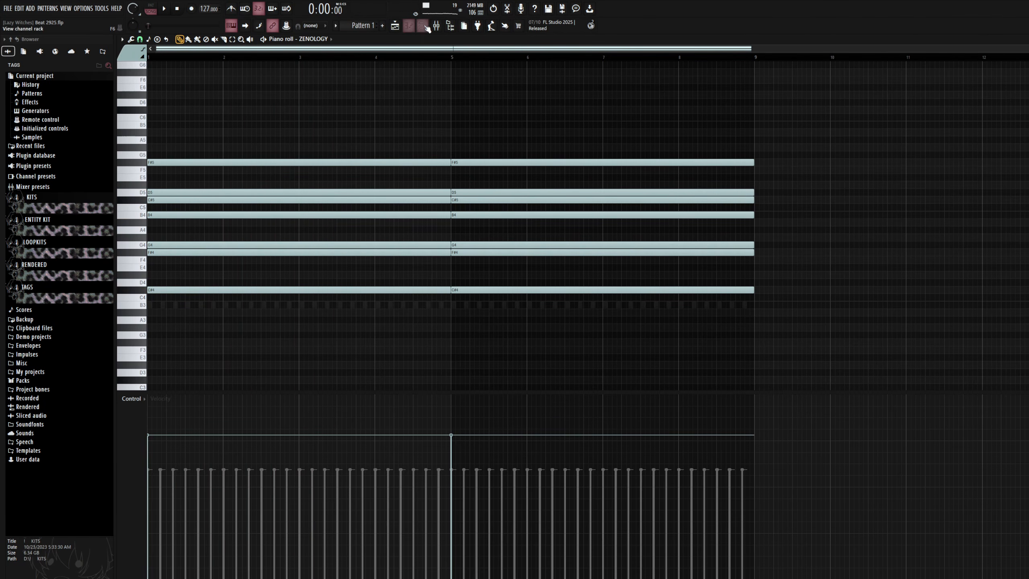
pyautogui.press('F6')
pyautogui.click(316, 108)
pyautogui.click(316, 96)
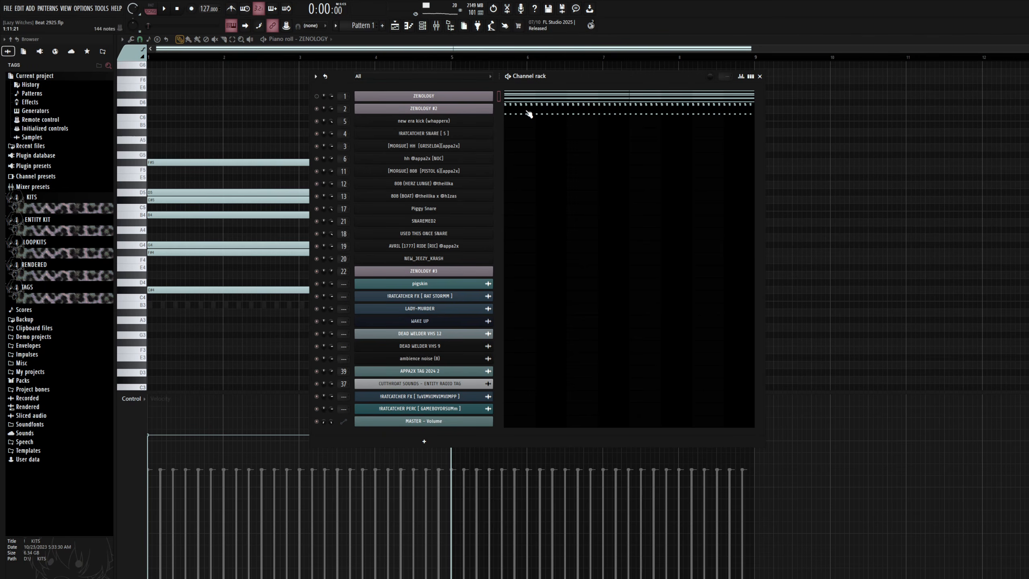
pyautogui.click(532, 113)
pyautogui.press('space')
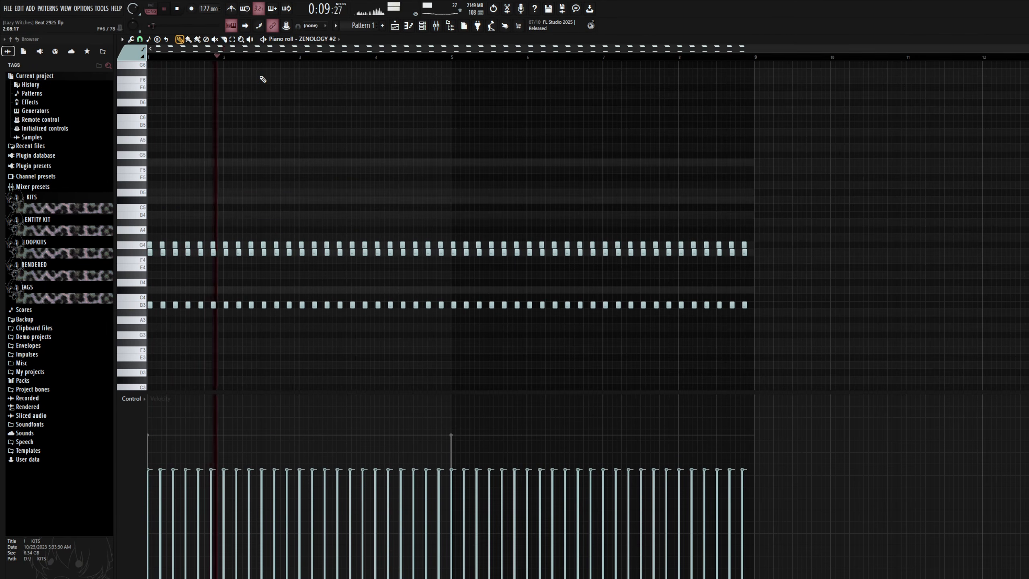
pyautogui.press('space')
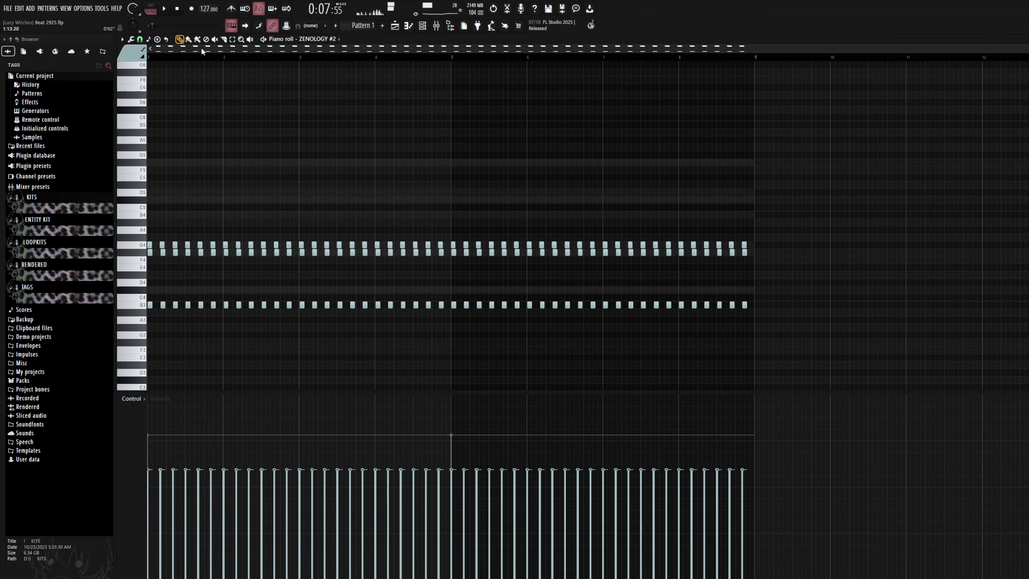
# Step: View the AIR Flavor Pro settings on mixer Insert 2, postponing the plugin update, and close the effect
pyautogui.press('F9')
pyautogui.click(1001, 272)
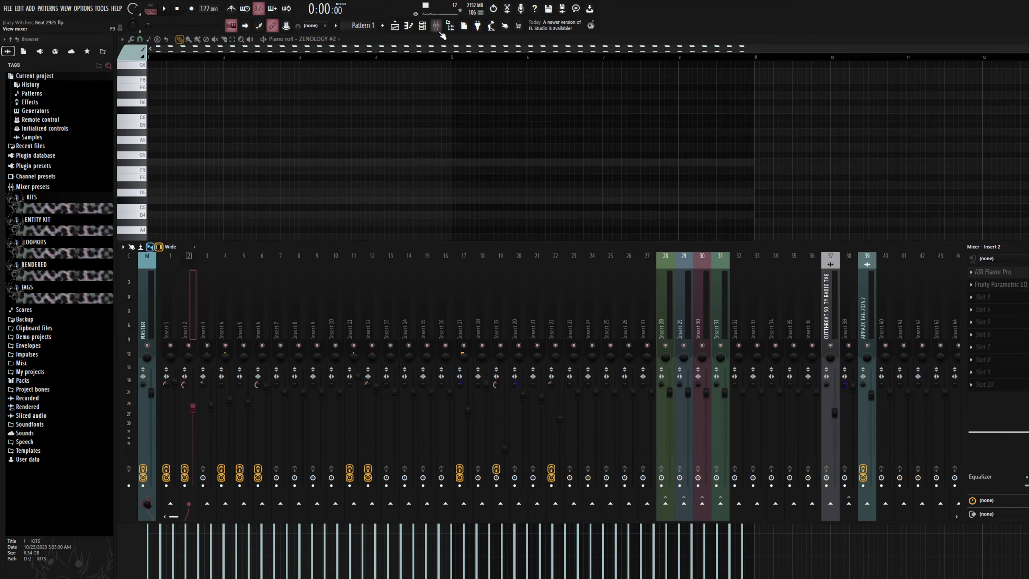
pyautogui.click(991, 272)
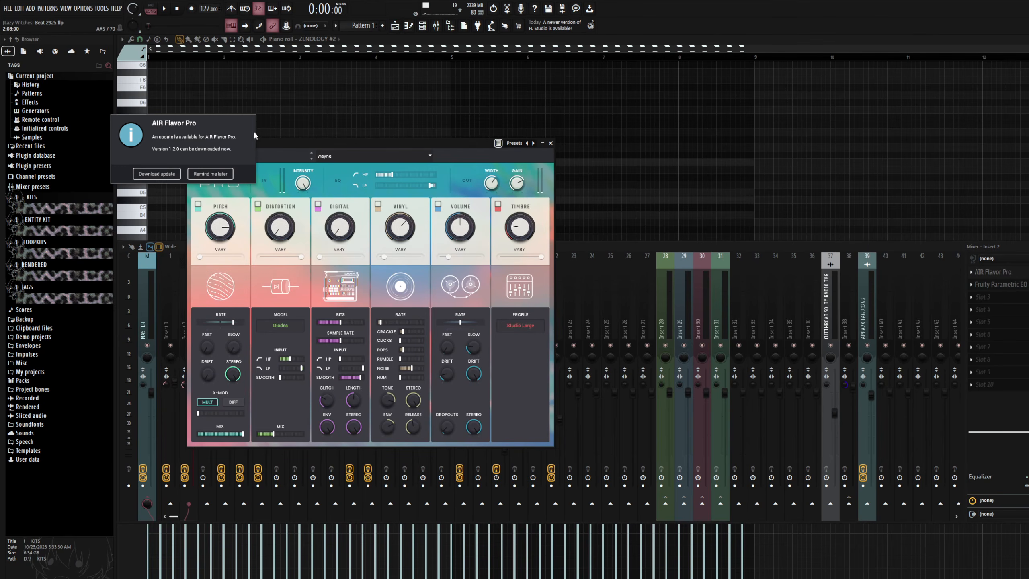
pyautogui.click(210, 174)
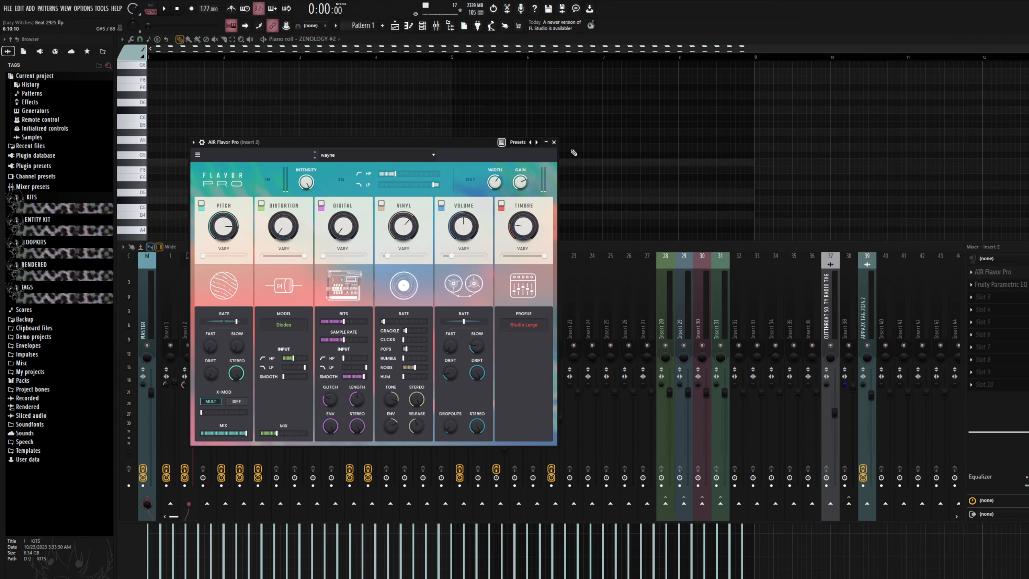
pyautogui.click(554, 142)
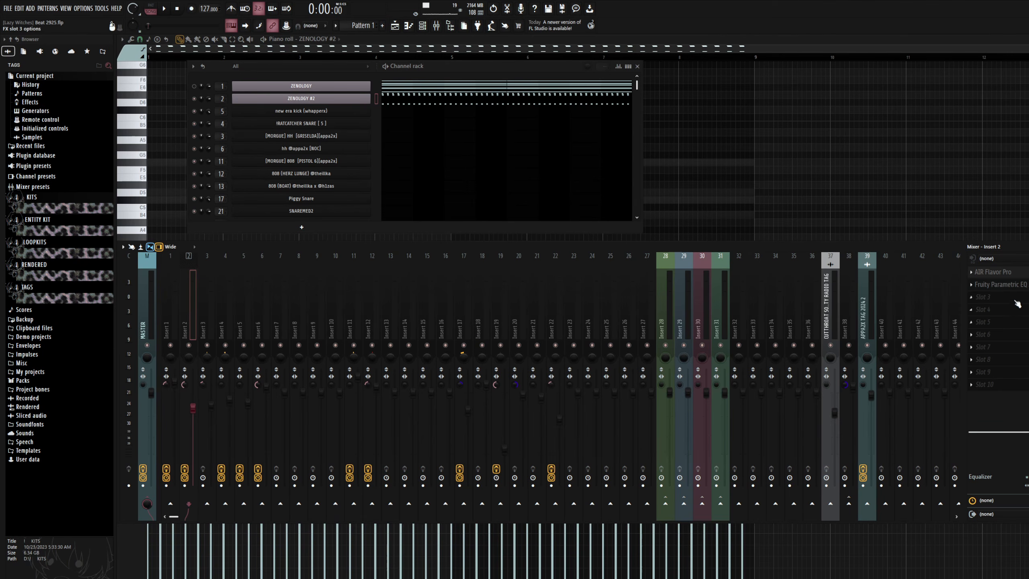
# Step: Examine the Fruity Parametric EQ 2 curve on mixer Insert 2, and close the EQ and the channel rack
pyautogui.click(1005, 285)
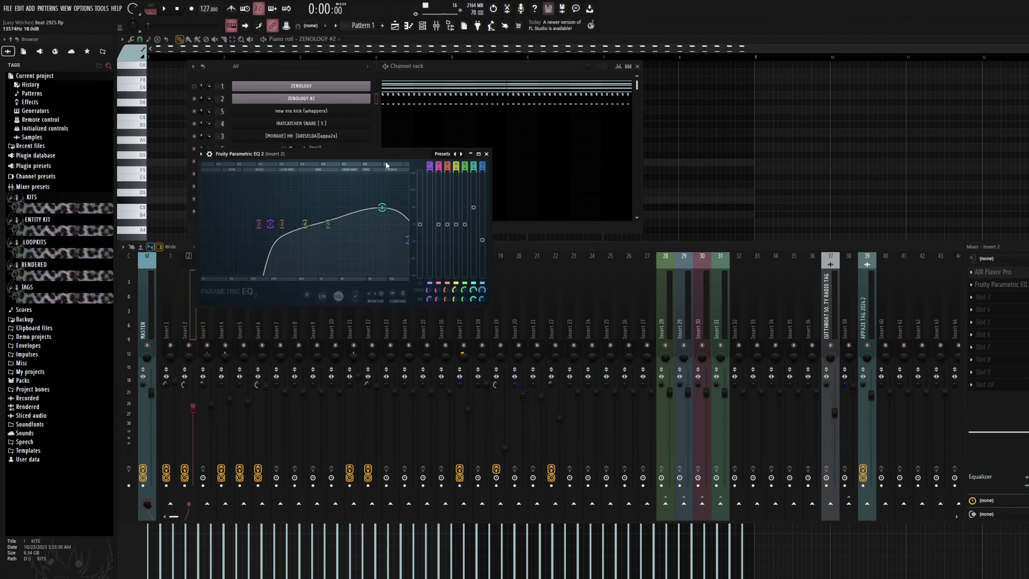
pyautogui.moveTo(384, 155); pyautogui.dragTo(415, 156)
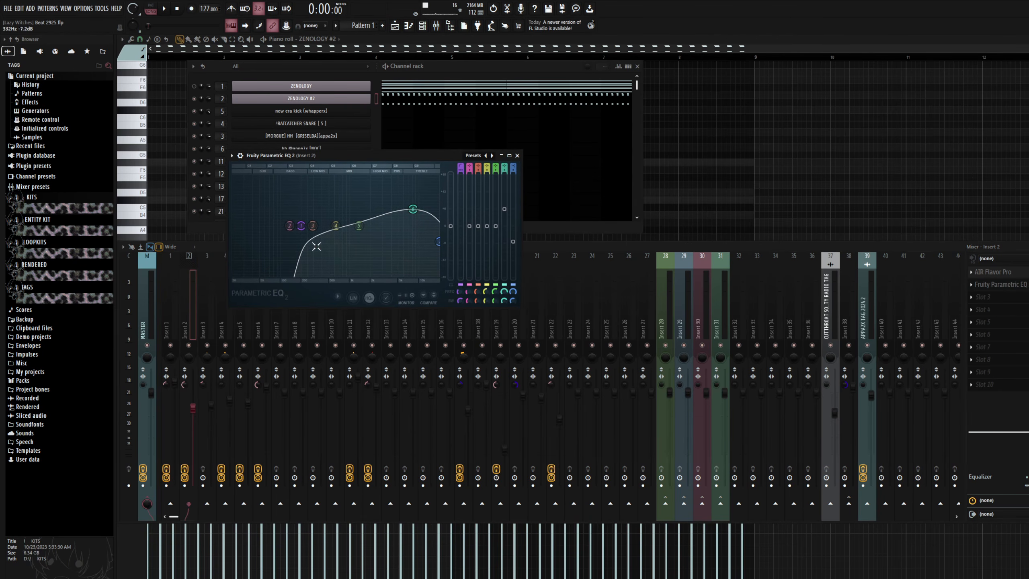
pyautogui.click(518, 156)
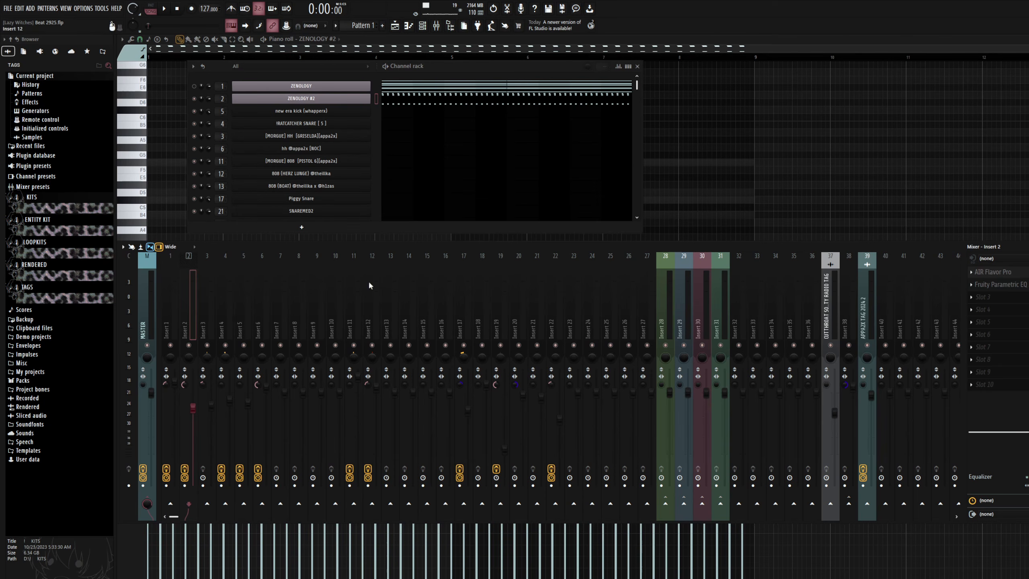
pyautogui.click(637, 66)
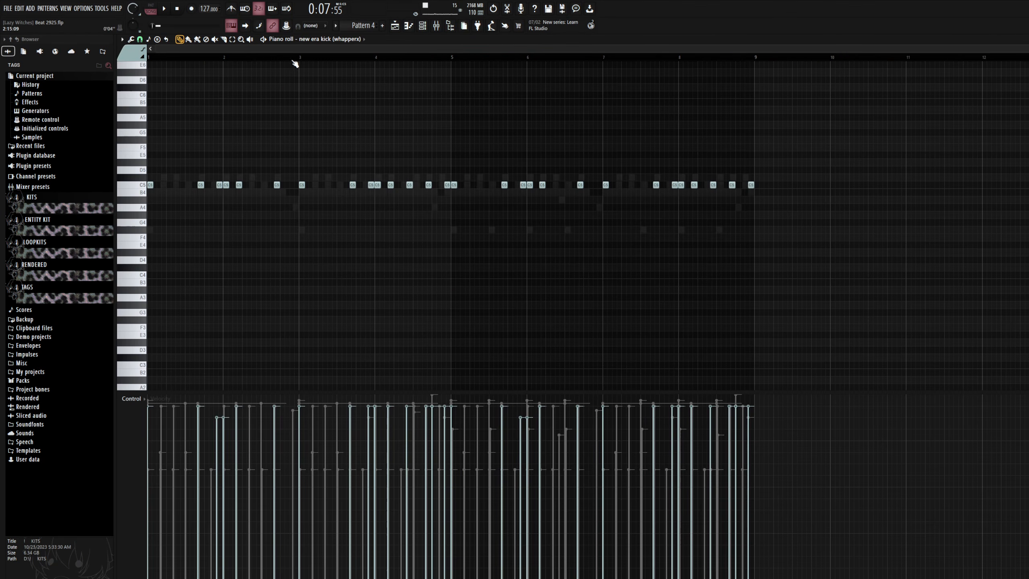
# Step: Audition the new era kick (whappers) sample of Pattern 4 at various pitches
pyautogui.press('n')
pyautogui.press('n')
pyautogui.press('b')
pyautogui.press('v')
pyautogui.press('c')
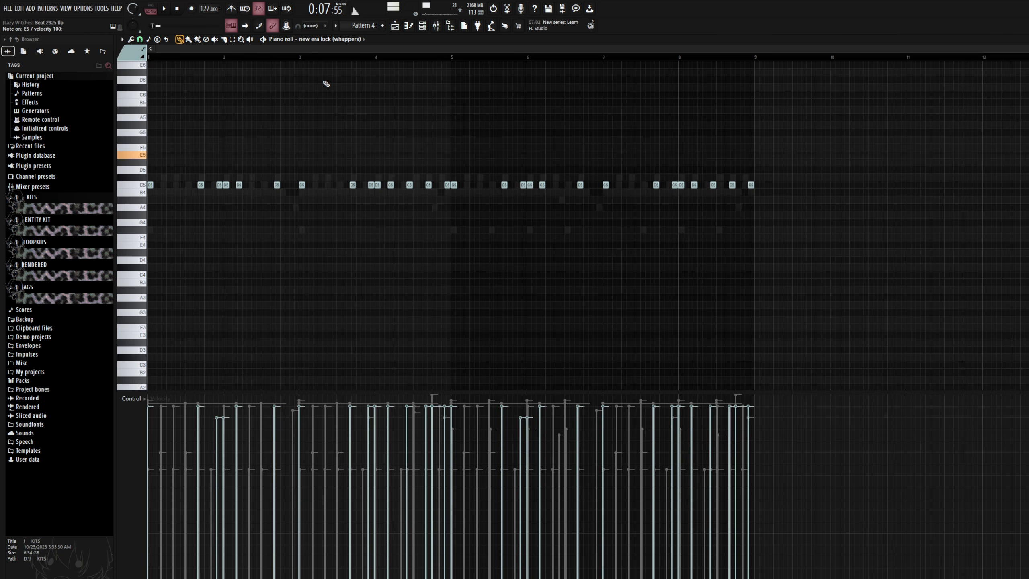
pyautogui.press('b')
pyautogui.press('n')
pyautogui.press('n')
pyautogui.press('c')
pyautogui.hotkey('ctrl', 's')
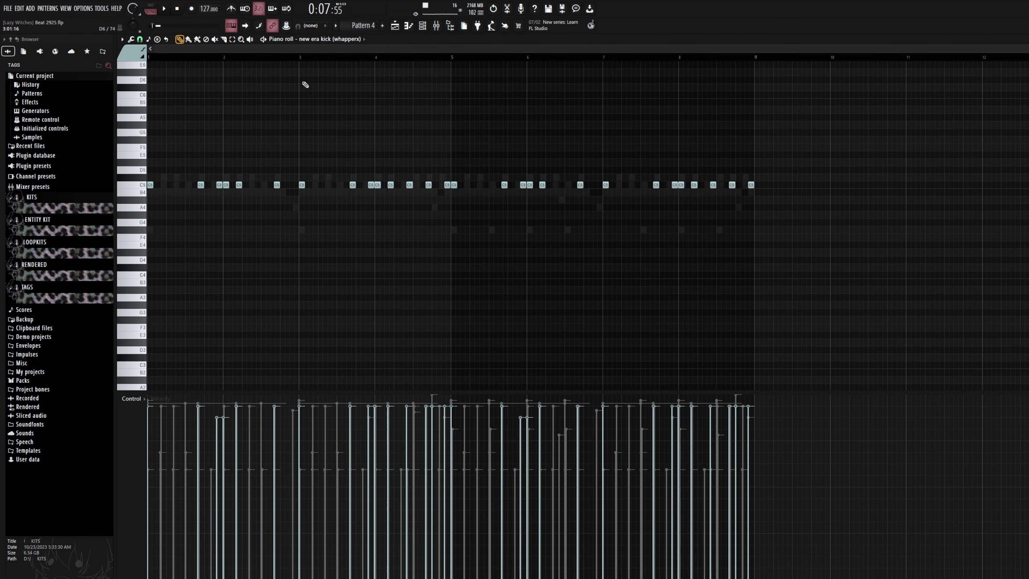
pyautogui.press('n')
pyautogui.press('n')
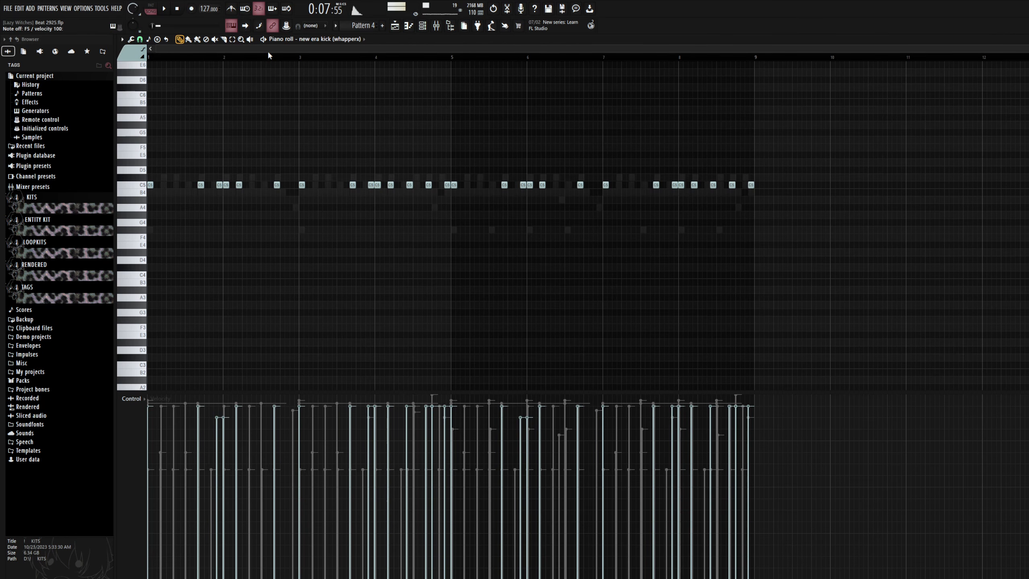
pyautogui.press('n')
pyautogui.press('b')
pyautogui.press('v')
pyautogui.press('c')
pyautogui.press('b')
pyautogui.press('y')
pyautogui.press('t')
pyautogui.press('r')
pyautogui.press('r')
pyautogui.press('e')
# Step: Highlight the C5 kick notes of the new era kick (whappers) pattern and clear the selection
pyautogui.click(423, 30)
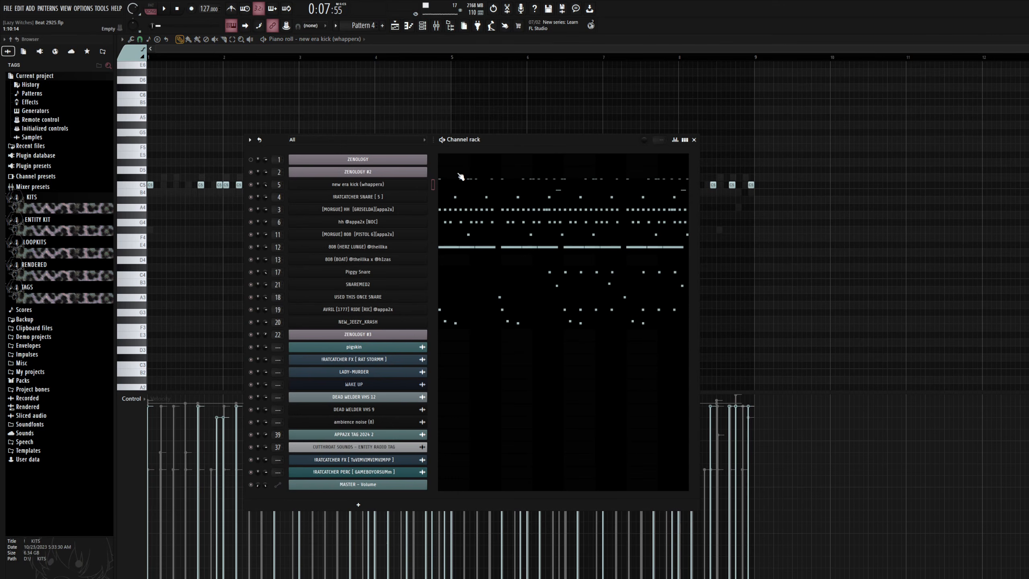
pyautogui.click(408, 42)
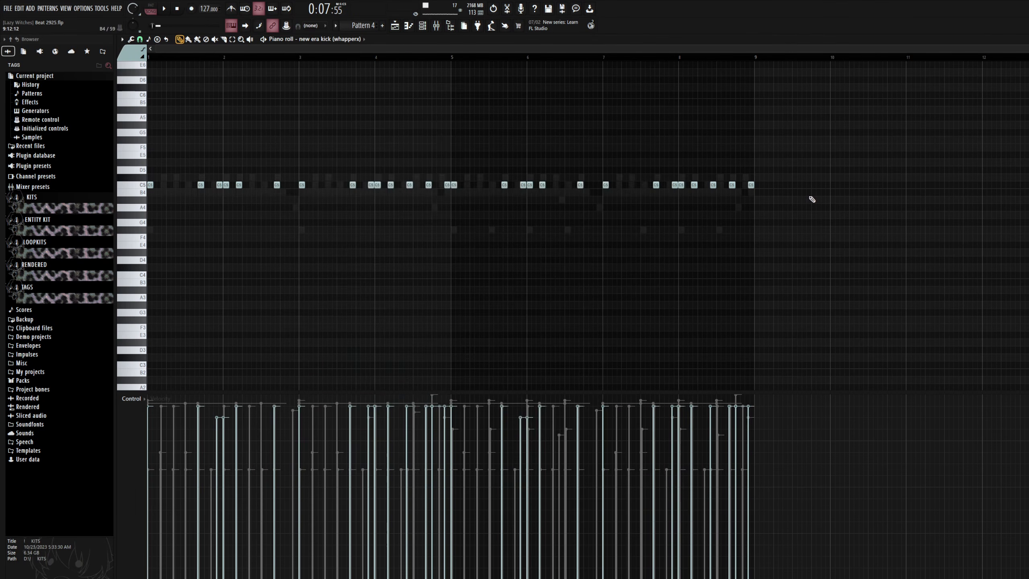
pyautogui.moveTo(812, 199); pyautogui.dragTo(149, 100)
pyautogui.rightClick(379, 144)
pyautogui.moveTo(844, 219); pyautogui.dragTo(148, 144)
pyautogui.rightClick(259, 149)
# Step: Open the !RATCATCHER SNARE [ 5 ] notes of Pattern 4 and select them all to examine their placement
pyautogui.click(422, 26)
pyautogui.click(503, 198)
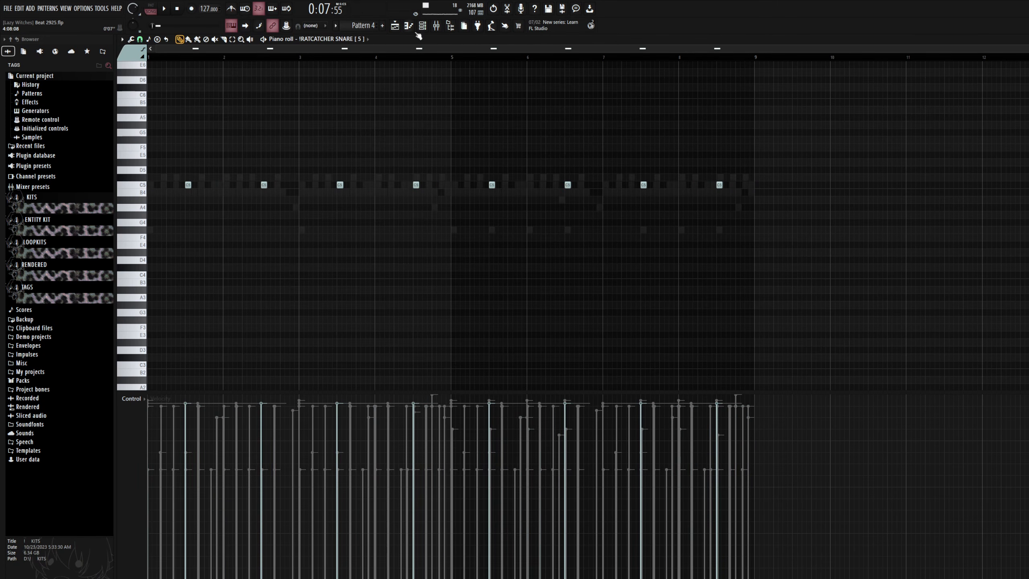
pyautogui.moveTo(808, 226); pyautogui.dragTo(27, 143)
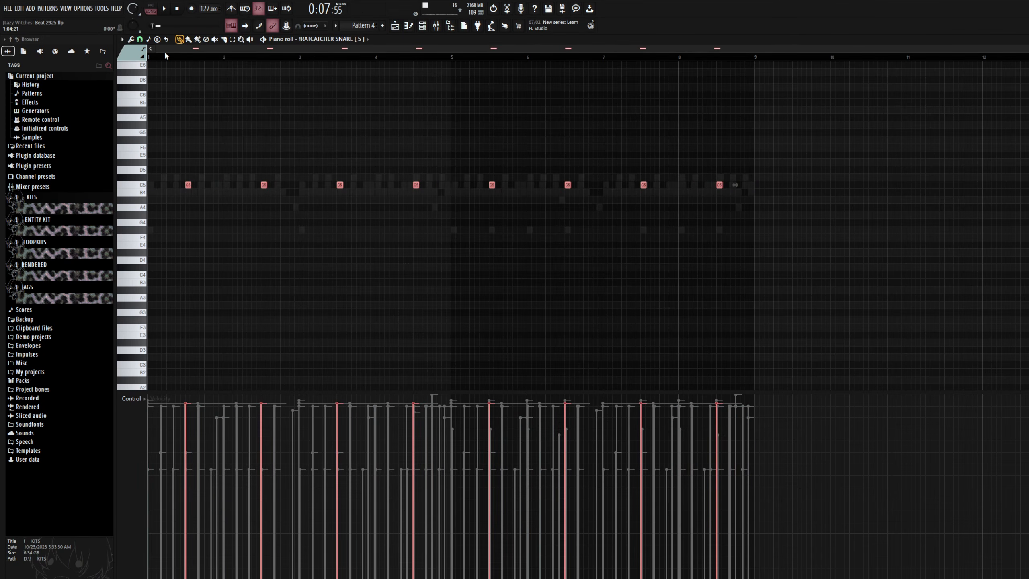
pyautogui.scroll(8, 173, 56)
pyautogui.scroll(-5, 173, 57)
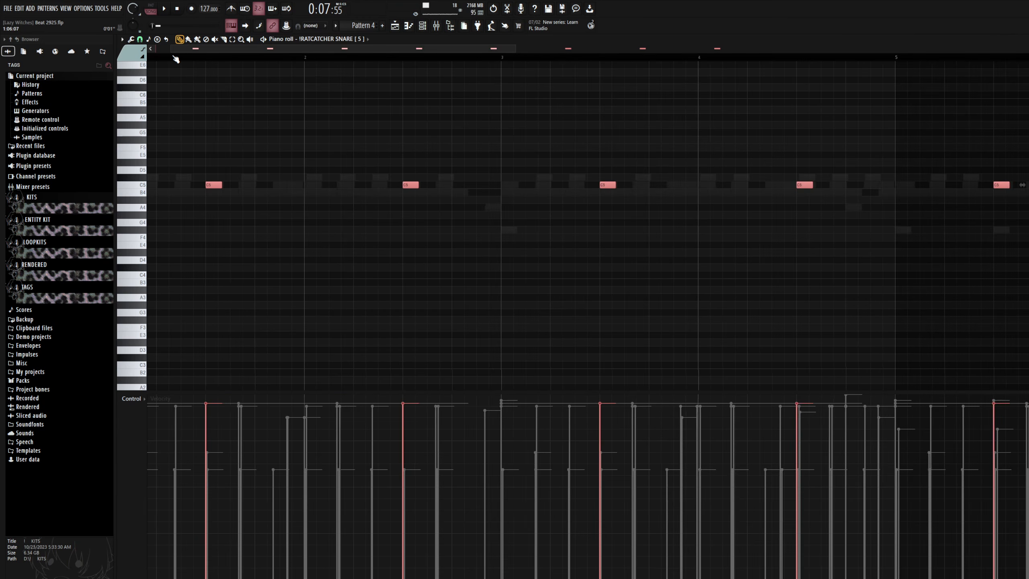
pyautogui.scroll(-3, 176, 59)
# Step: Reopen the new era kick (whappers) notes and set the piano roll snap to 1/2 beat
pyautogui.press('F6')
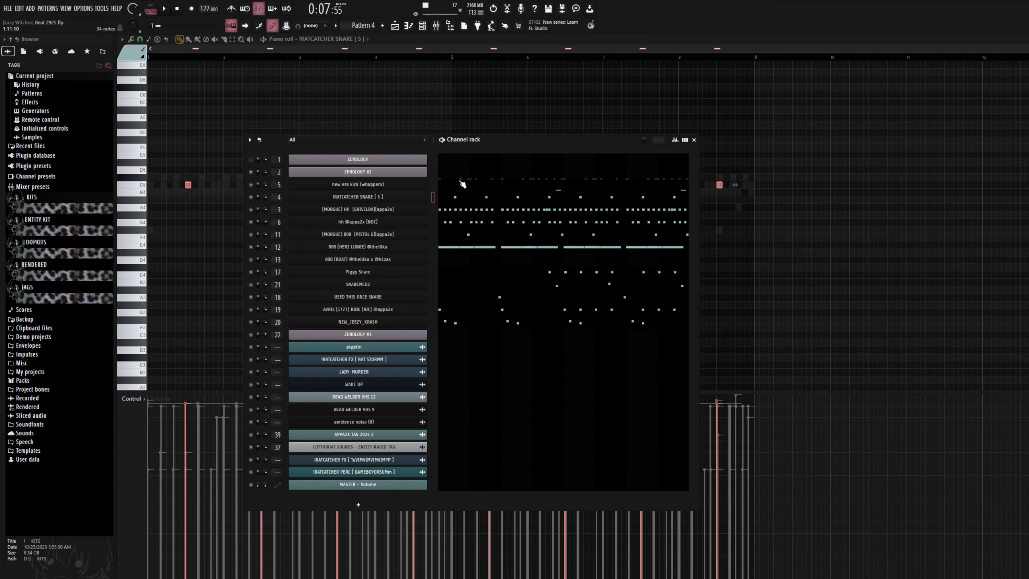
pyautogui.click(462, 184)
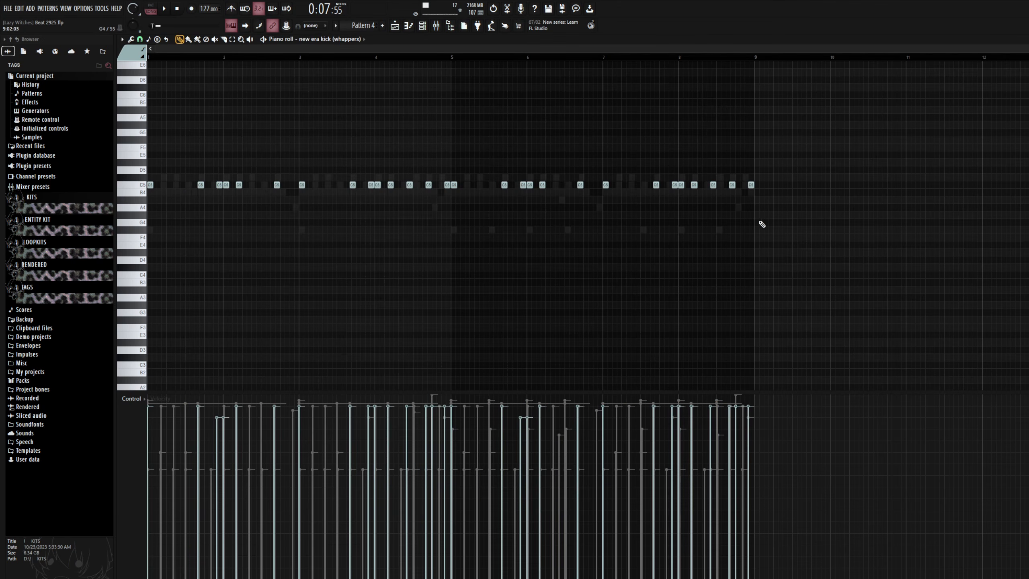
pyautogui.click(140, 39)
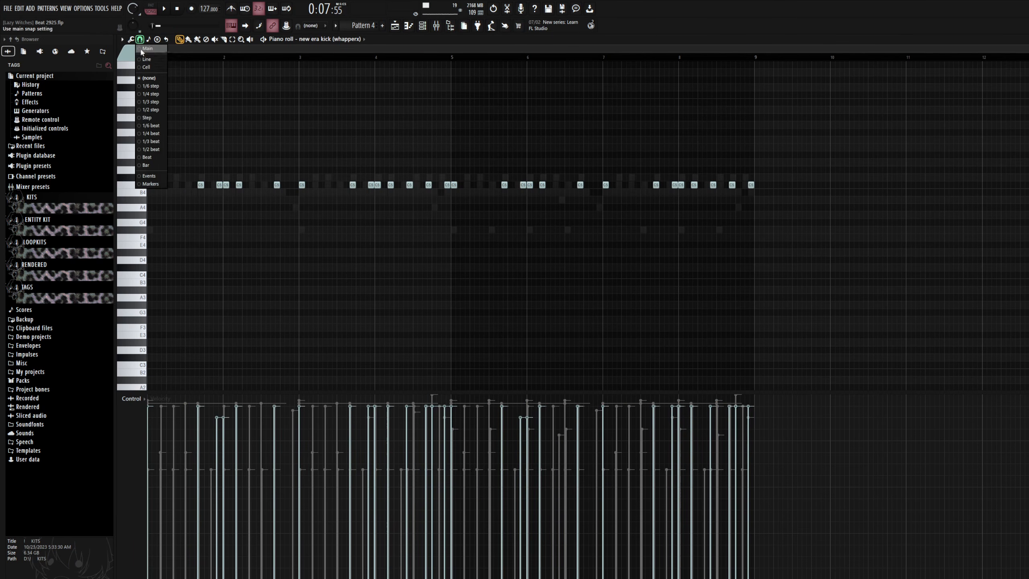
pyautogui.click(151, 149)
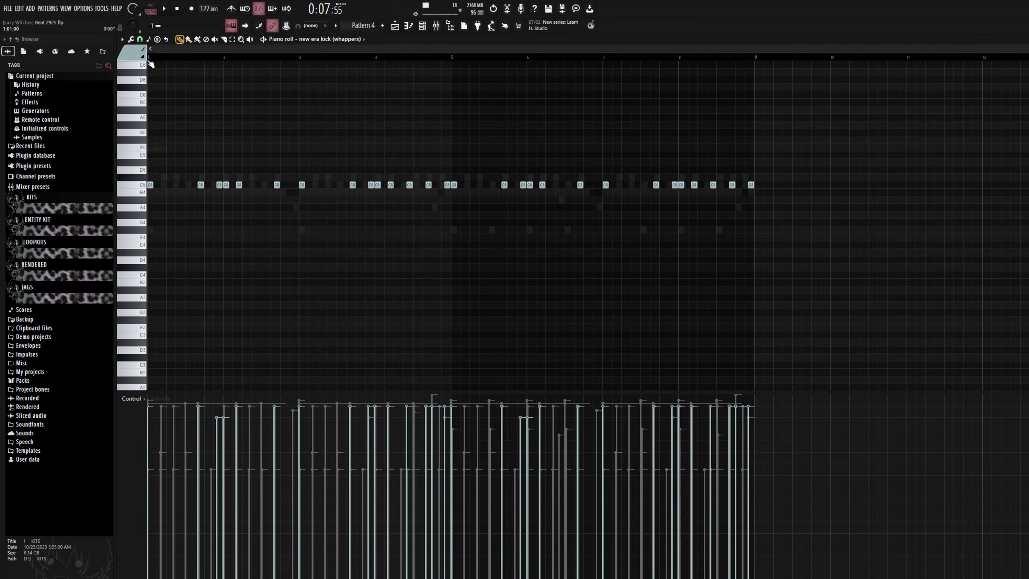
# Step: Solo the new era kick (whappers) channel and play Pattern 4
pyautogui.click(422, 26)
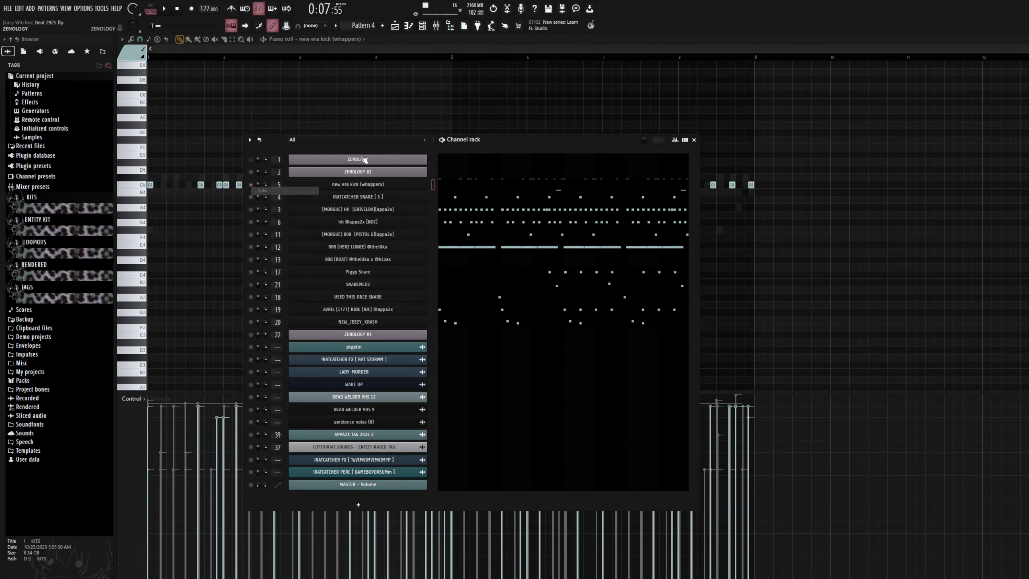
pyautogui.click(363, 44)
pyautogui.press('space')
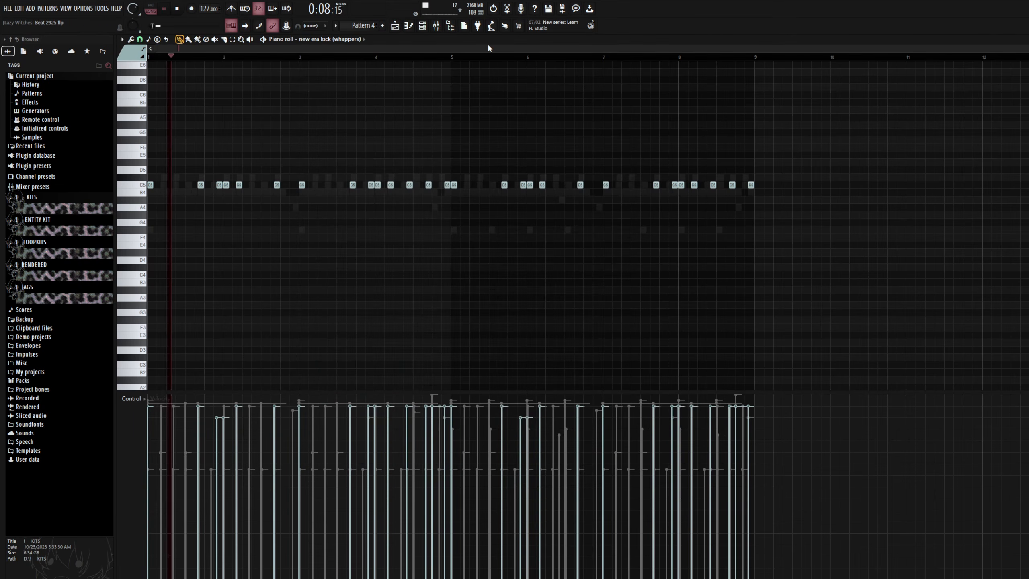
# Step: Audition the low E2 kick note near the end of bar 4 and compare its placement with the C5 notes
pyautogui.scroll(3, 487, 44)
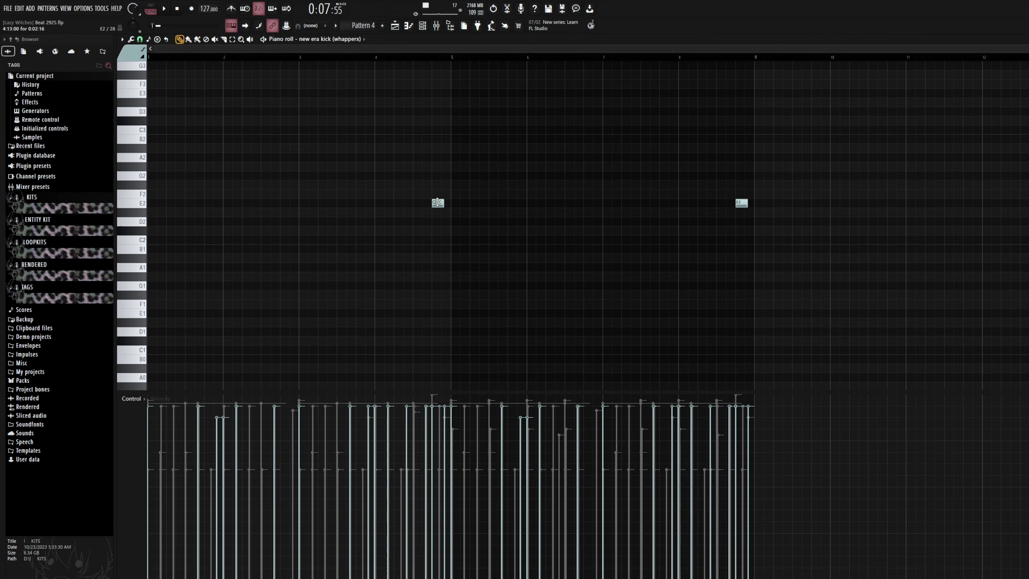
pyautogui.click(437, 202)
pyautogui.click(437, 203)
pyautogui.scroll(6, 437, 201)
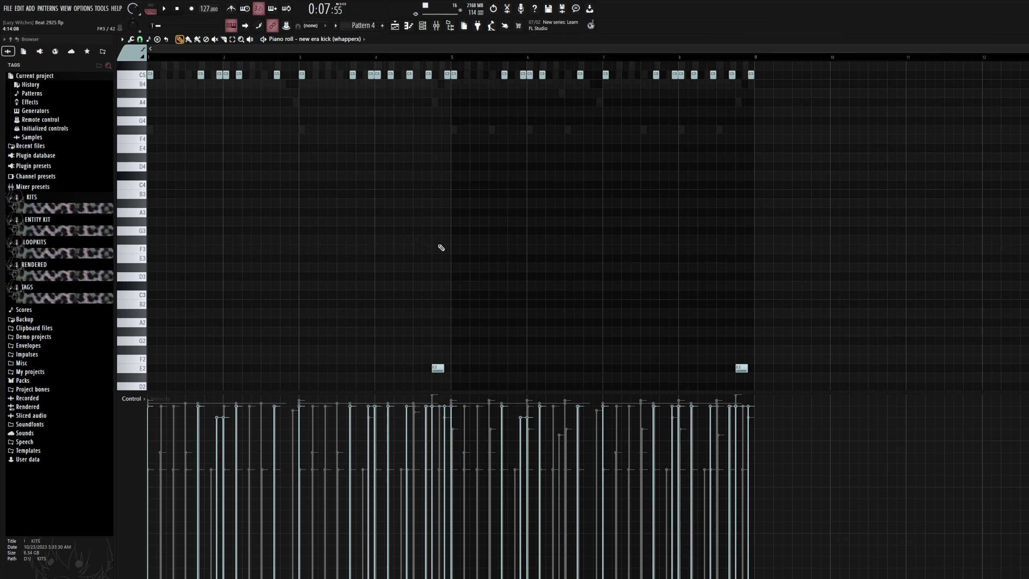
pyautogui.scroll(1, 486, 245)
pyautogui.scroll(-3, 535, 244)
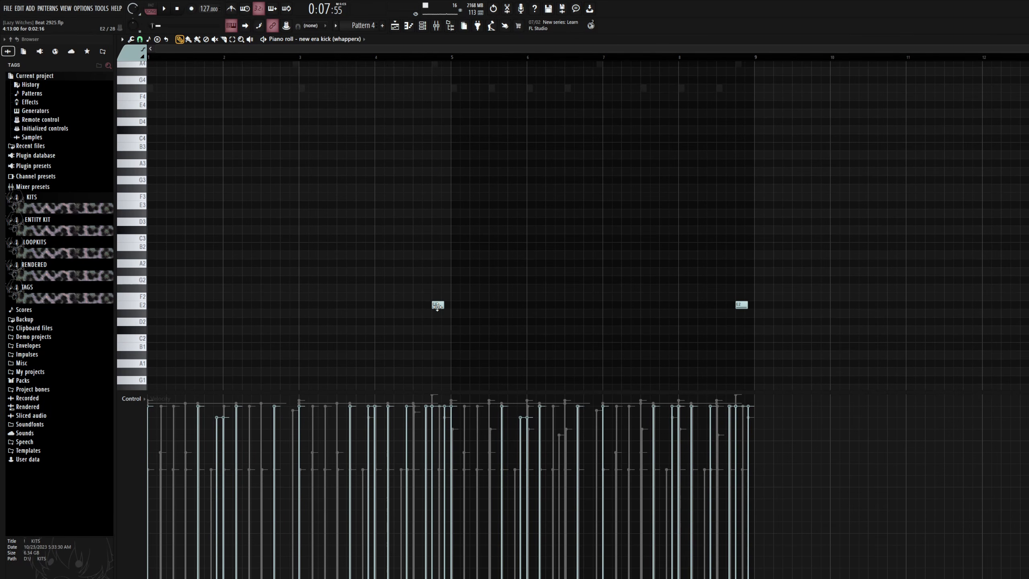
pyautogui.scroll(3, 524, 206)
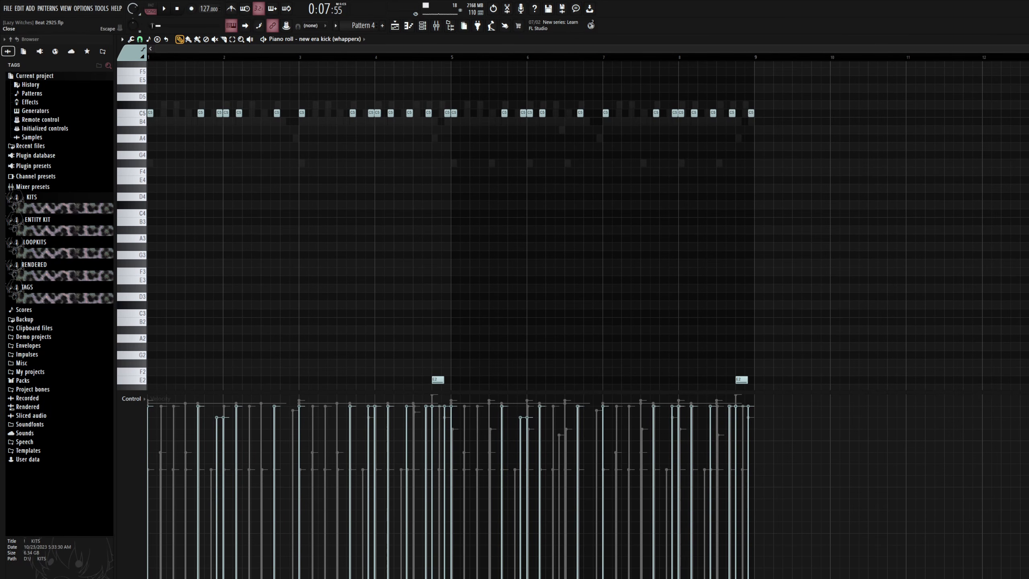
pyautogui.scroll(-1, 811, 345)
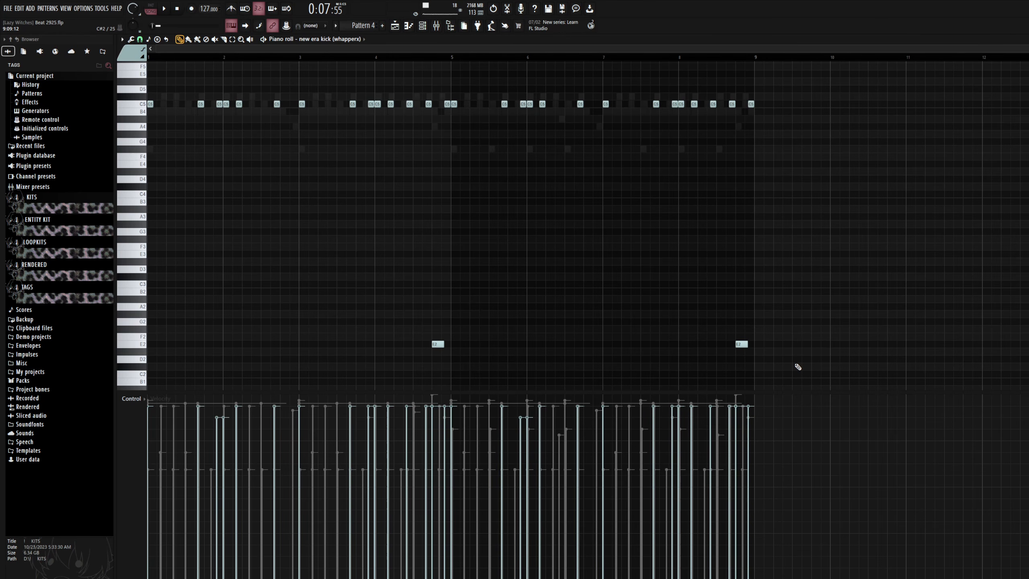
# Step: Highlight the two E2 kick notes at the ends of bars 4 and 8, and clear the selection
pyautogui.moveTo(798, 367); pyautogui.dragTo(385, 303)
pyautogui.click(820, 300)
pyautogui.rightClick(822, 302)
pyautogui.moveTo(760, 357); pyautogui.dragTo(318, 300)
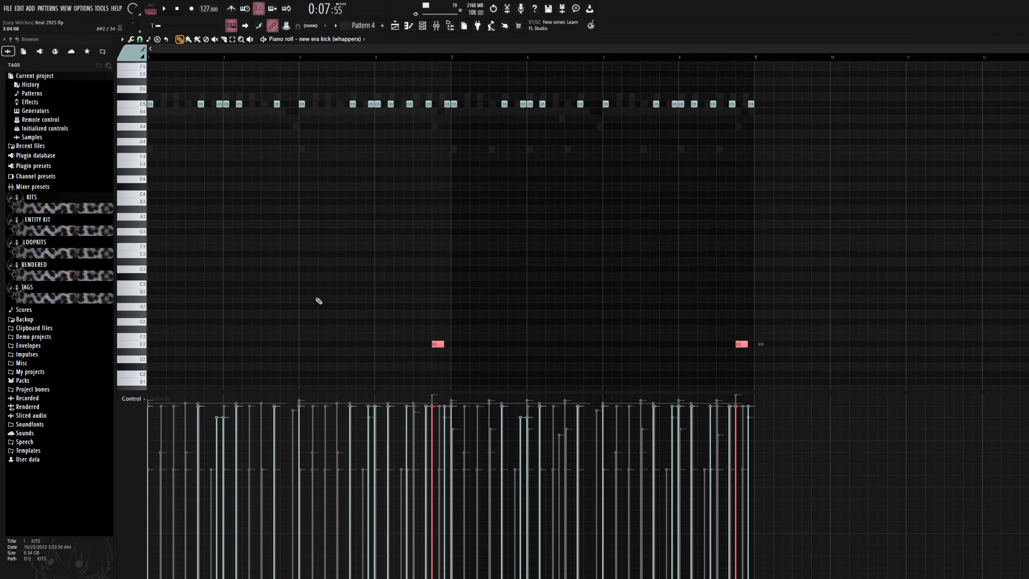
pyautogui.click(629, 261)
pyautogui.rightClick(631, 264)
# Step: Open the !RATCATCHER SNARE [ 5 ] notes from the channel rack, highlight them all and clear the selection
pyautogui.press('F7')
pyautogui.moveTo(501, 141); pyautogui.dragTo(511, 109)
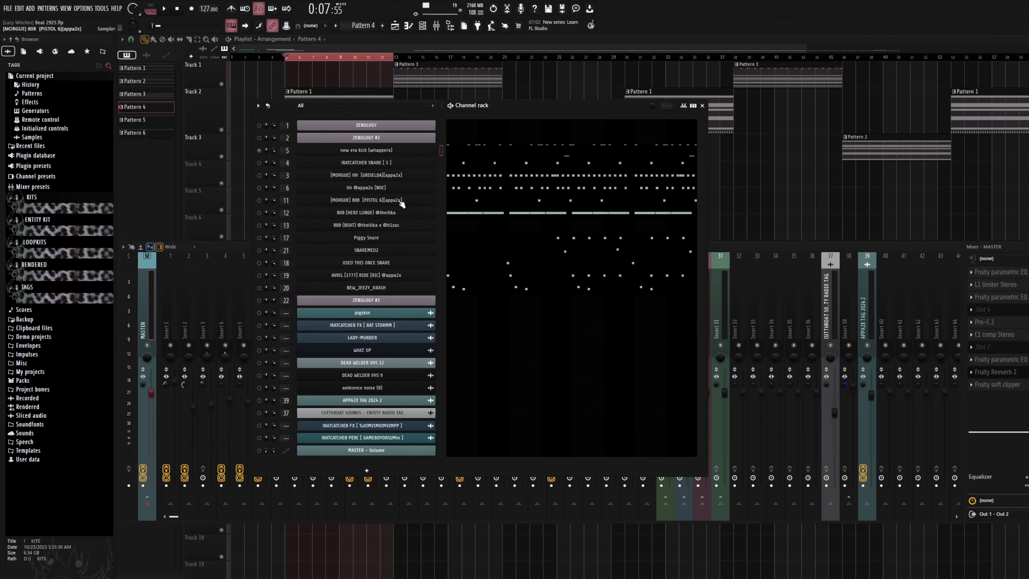
pyautogui.click(478, 166)
pyautogui.moveTo(875, 212); pyautogui.dragTo(2, 10)
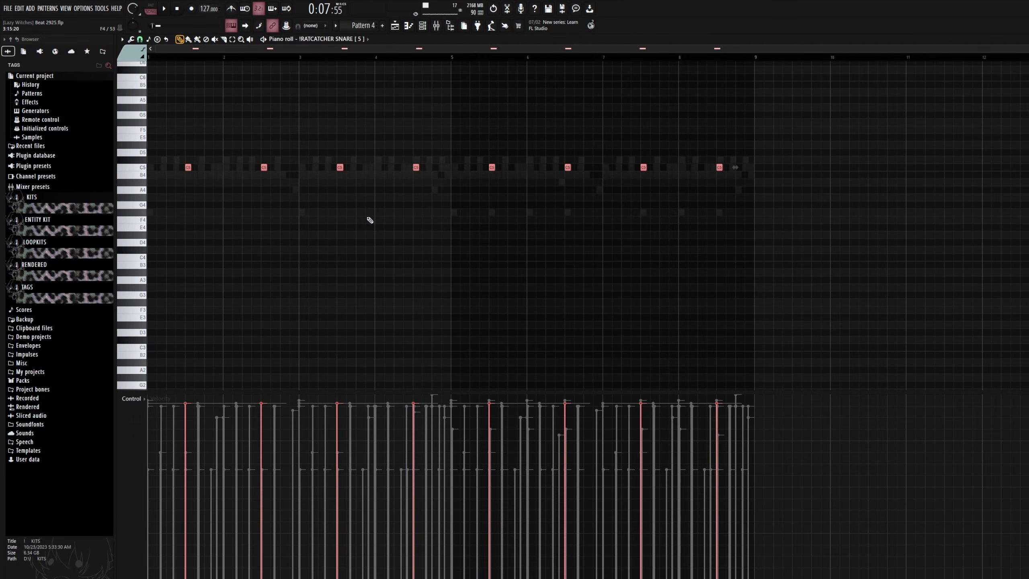
pyautogui.click(367, 221)
pyautogui.rightClick(367, 221)
# Step: Audition the snare at C5 and play Pattern 4 with only the kick and snare channels active
pyautogui.click(126, 168)
pyautogui.click(141, 168)
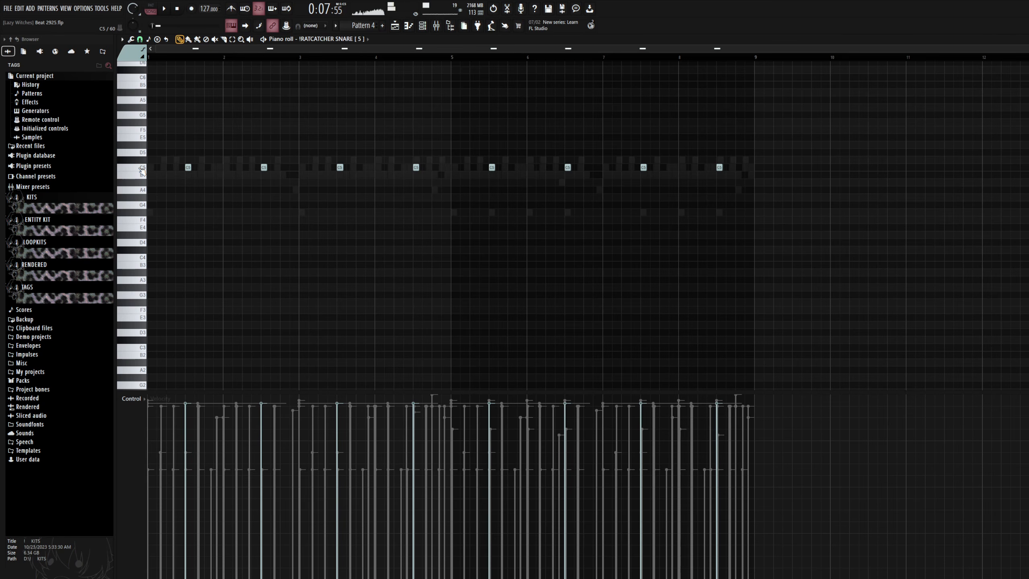
pyautogui.click(143, 170)
pyautogui.click(142, 169)
pyautogui.click(143, 169)
pyautogui.click(143, 170)
pyautogui.press('space')
pyautogui.click(423, 29)
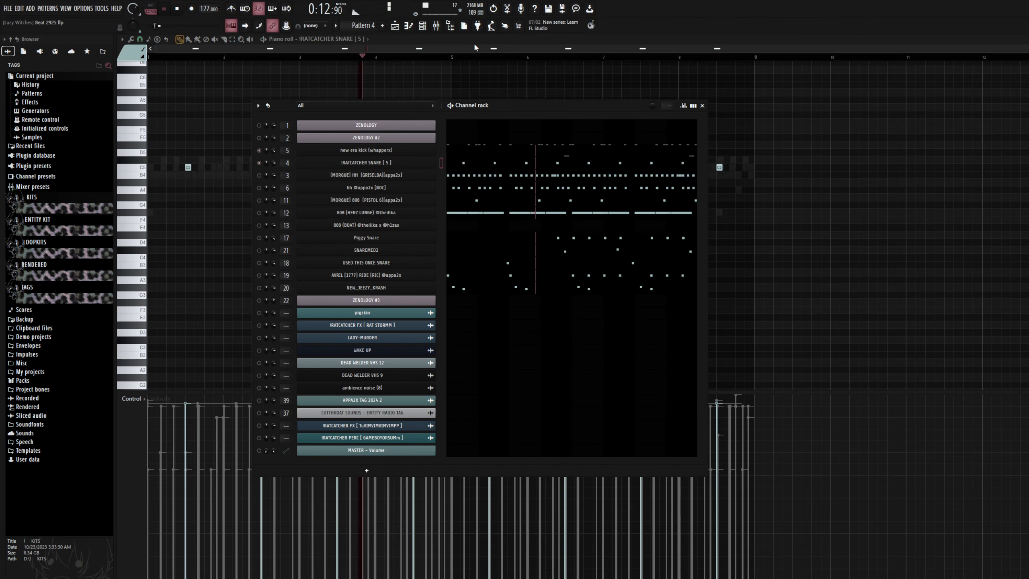
pyautogui.press('space')
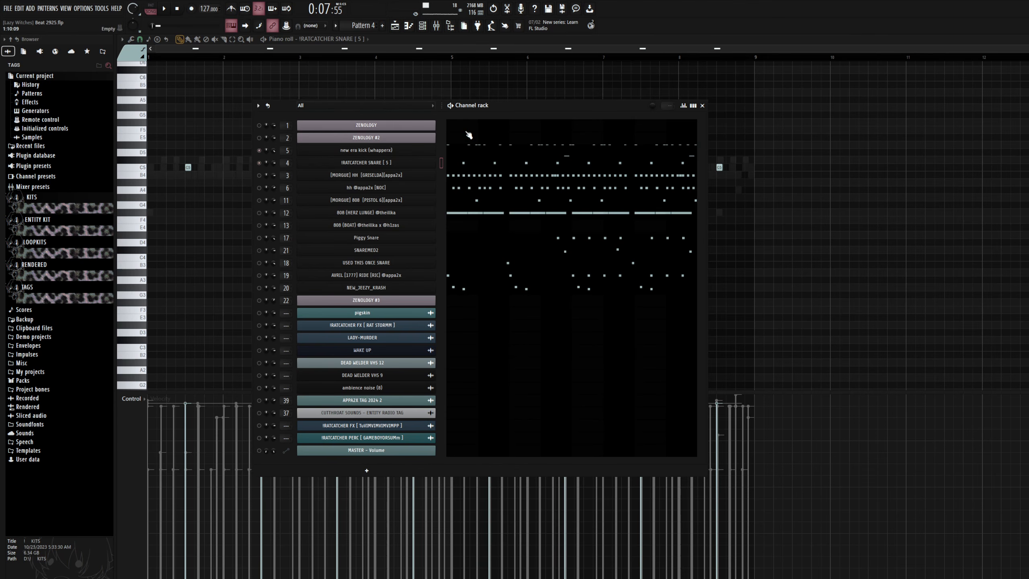
# Step: Unmute the [MORGUE] HH [GRISELDA] channel and set the snap of its piano roll to 1/3 beat
pyautogui.click(259, 175)
pyautogui.click(520, 182)
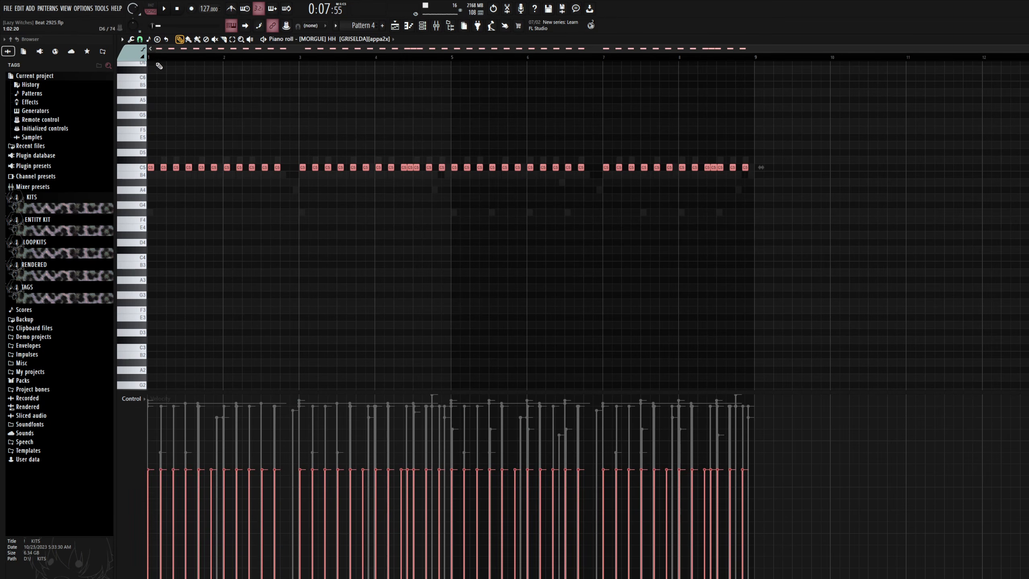
pyautogui.scroll(4, 160, 63)
pyautogui.click(140, 39)
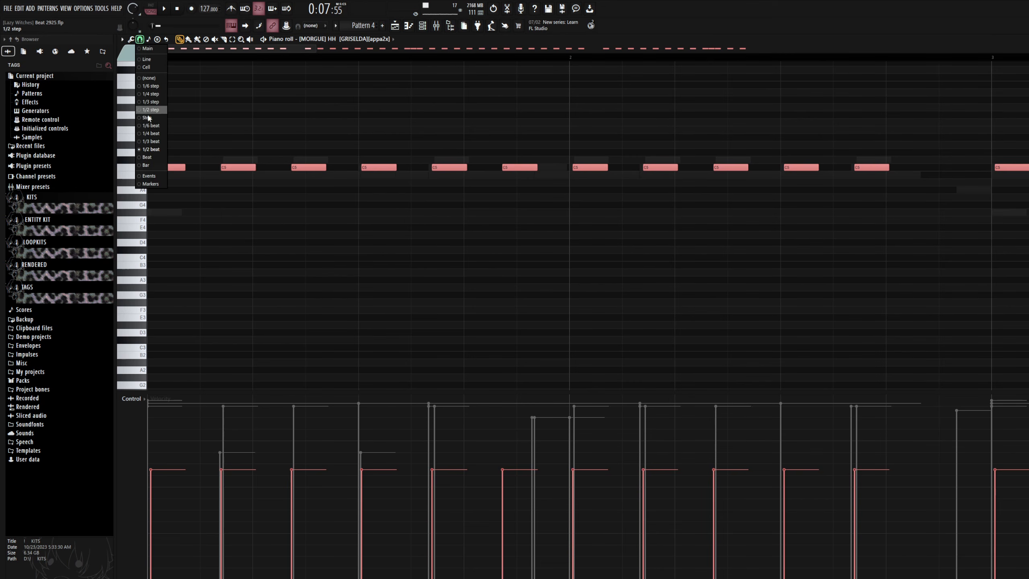
pyautogui.click(154, 142)
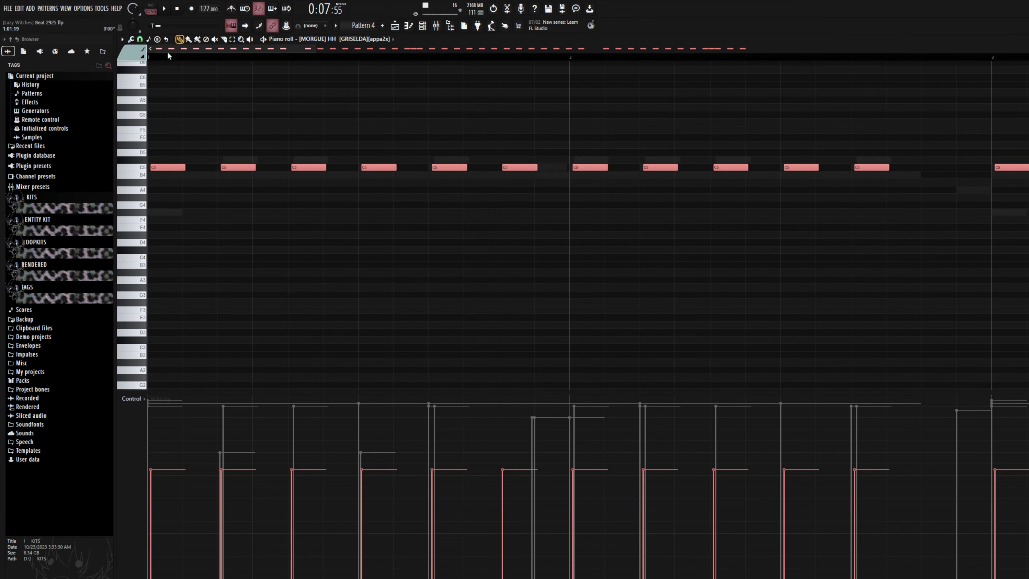
pyautogui.scroll(-5, 169, 55)
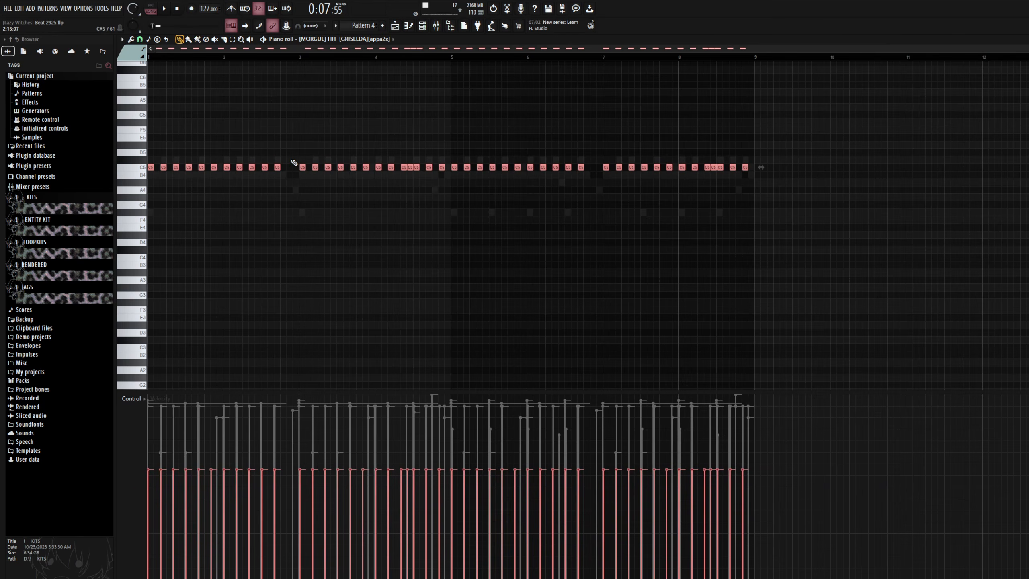
# Step: Place trial hi-hat notes in the gaps at the ends of bars 2 and 6, and delete them again
pyautogui.click(289, 166)
pyautogui.rightClick(288, 167)
pyautogui.click(278, 167)
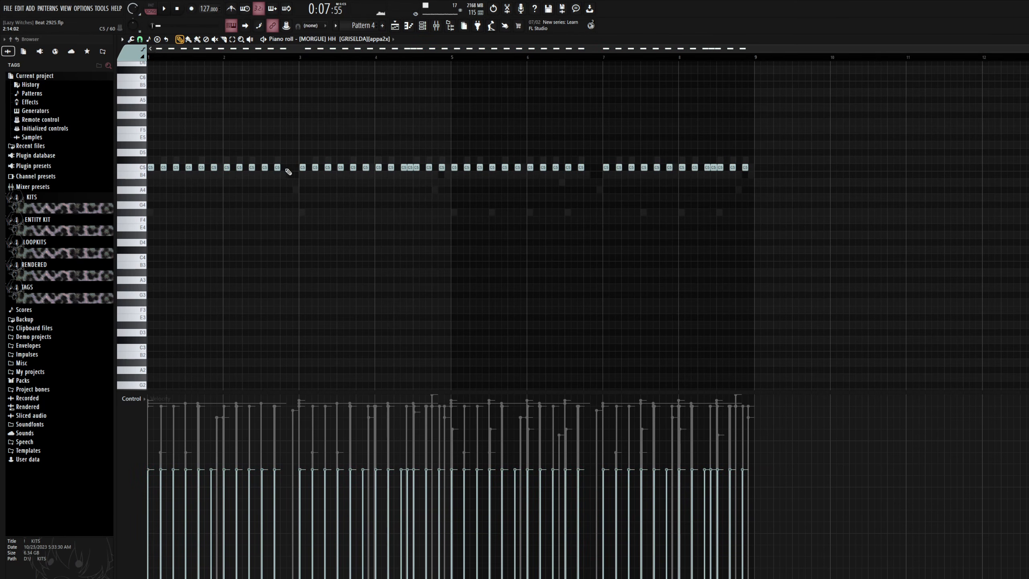
pyautogui.click(288, 167)
pyautogui.rightClick(288, 167)
pyautogui.click(594, 167)
pyautogui.rightClick(594, 168)
# Step: Highlight the extra hi-hat roll notes in bars 4 and 8, and select the whole pattern to examine its timing
pyautogui.keyDown('ctrl'); pyautogui.click(410, 167); pyautogui.keyUp('ctrl')
pyautogui.keyDown('ctrl'); pyautogui.click(714, 168); pyautogui.keyUp('ctrl')
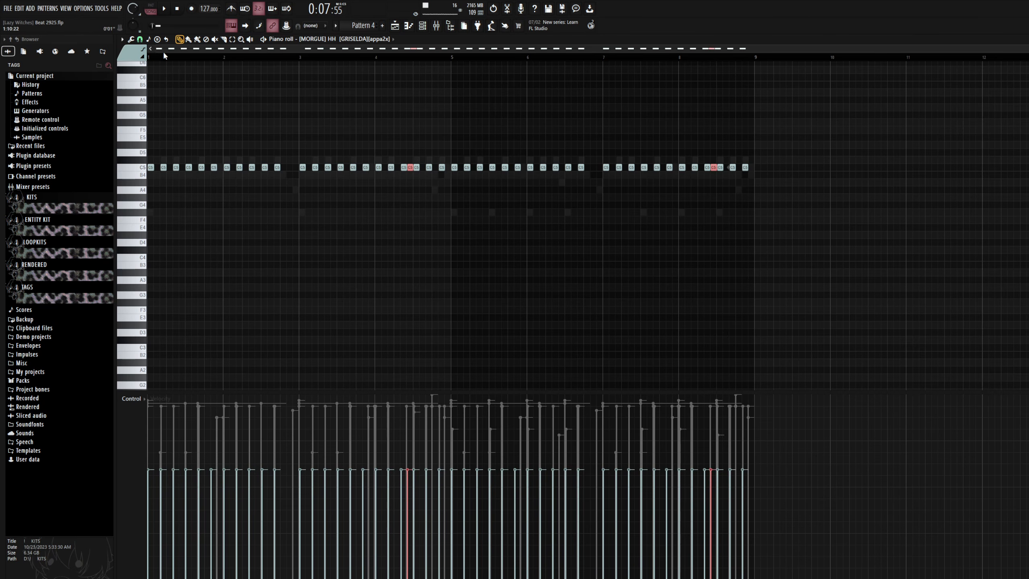
pyautogui.scroll(5, 164, 56)
pyautogui.hotkey('ctrl', 'a')
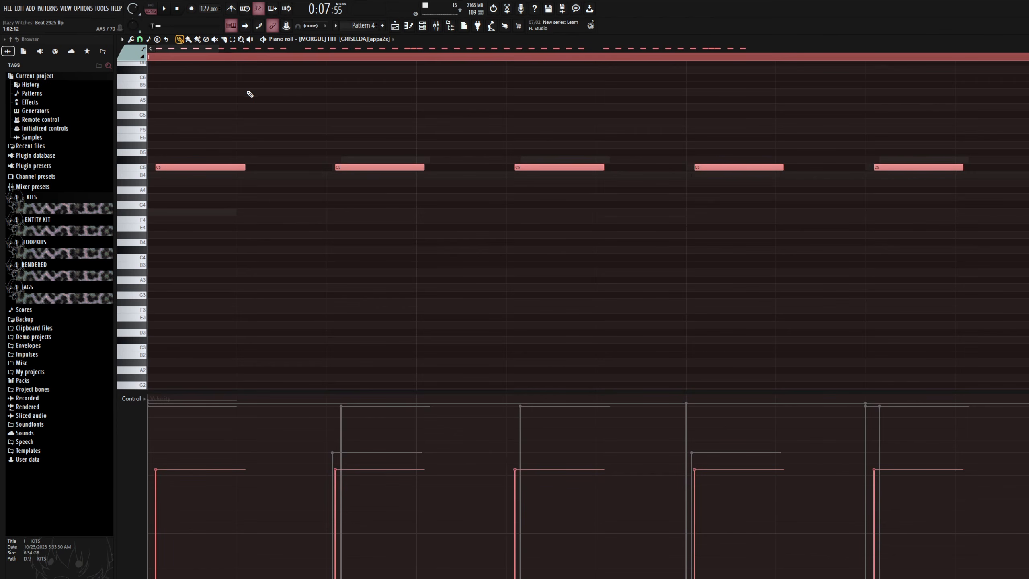
pyautogui.scroll(1, 167, 61)
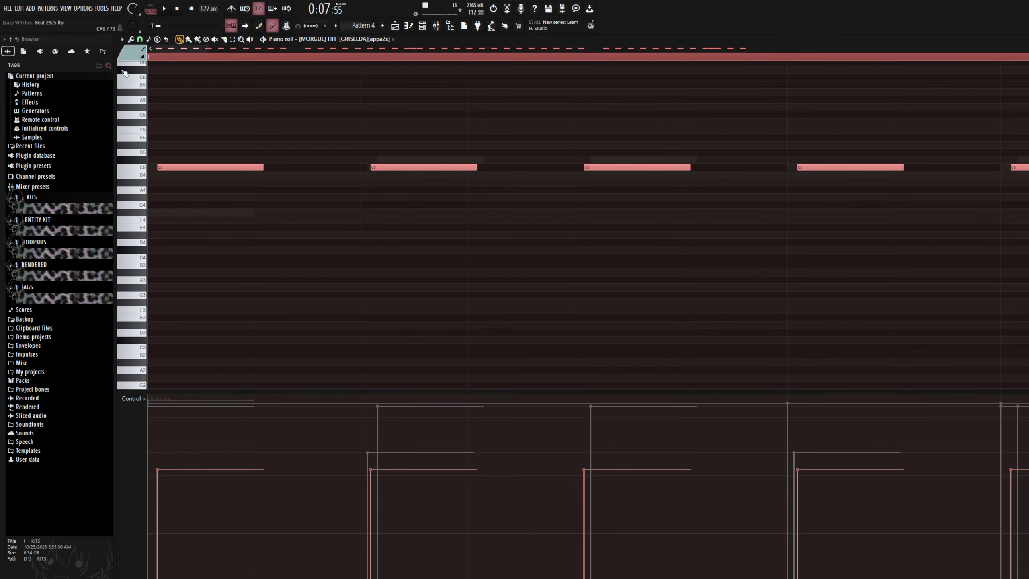
pyautogui.scroll(-2, 341, 59)
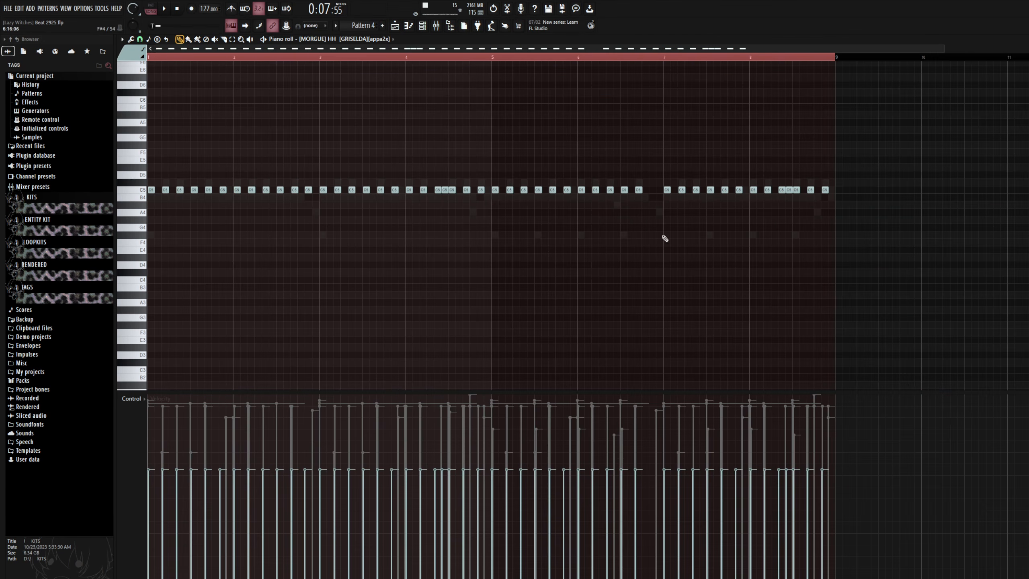
pyautogui.click(423, 26)
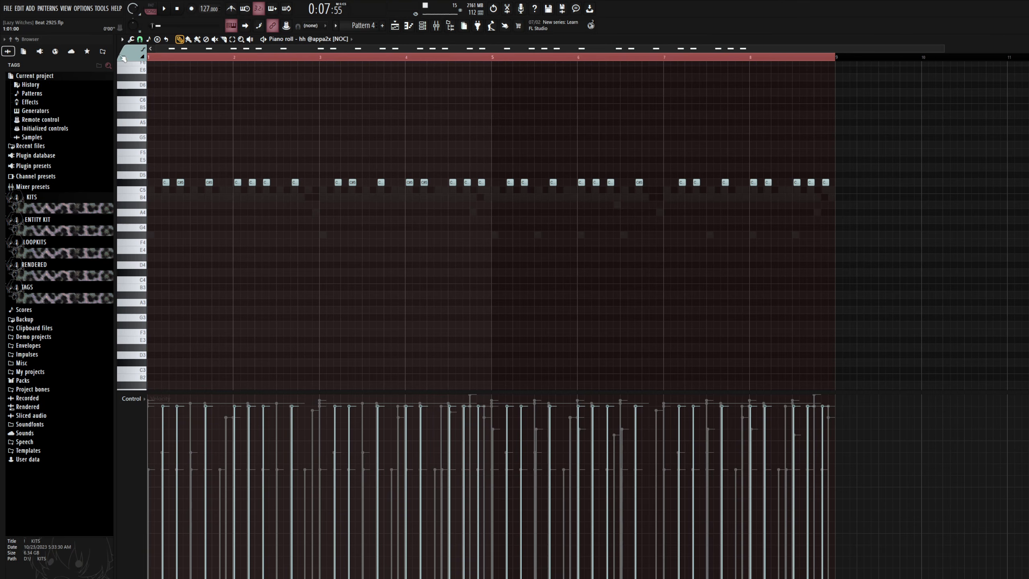
pyautogui.press('n')
pyautogui.press('b')
pyautogui.press('z')
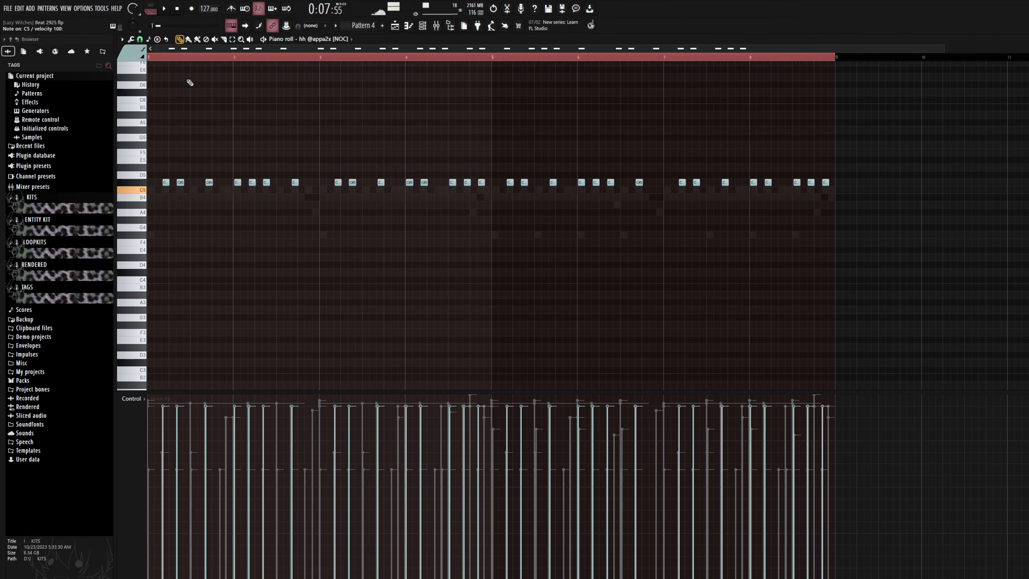
pyautogui.press('s')
pyautogui.press('s')
pyautogui.scroll(5, 154, 57)
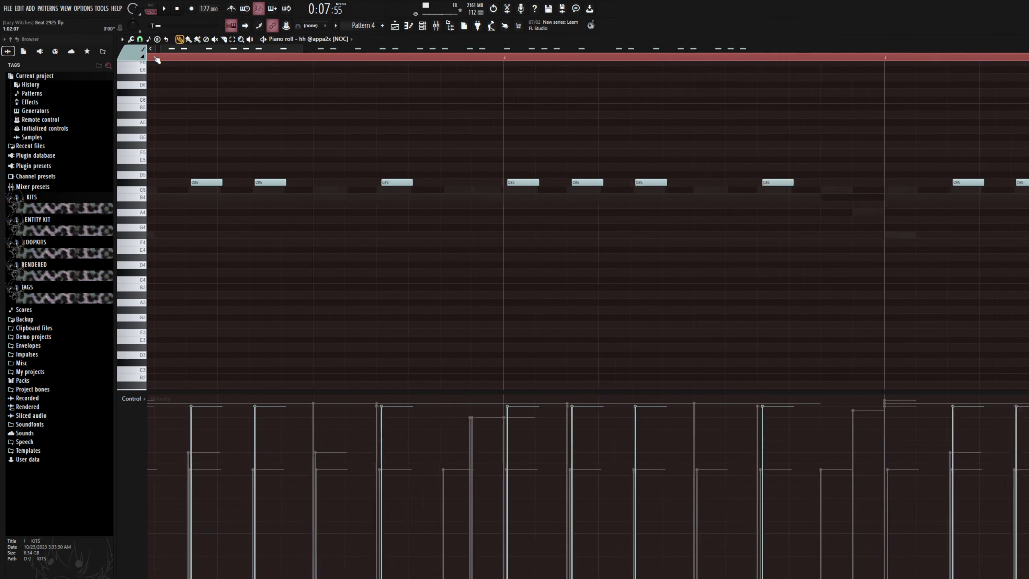
pyautogui.hscroll(-1, 154, 57)
pyautogui.scroll(-8, 298, 57)
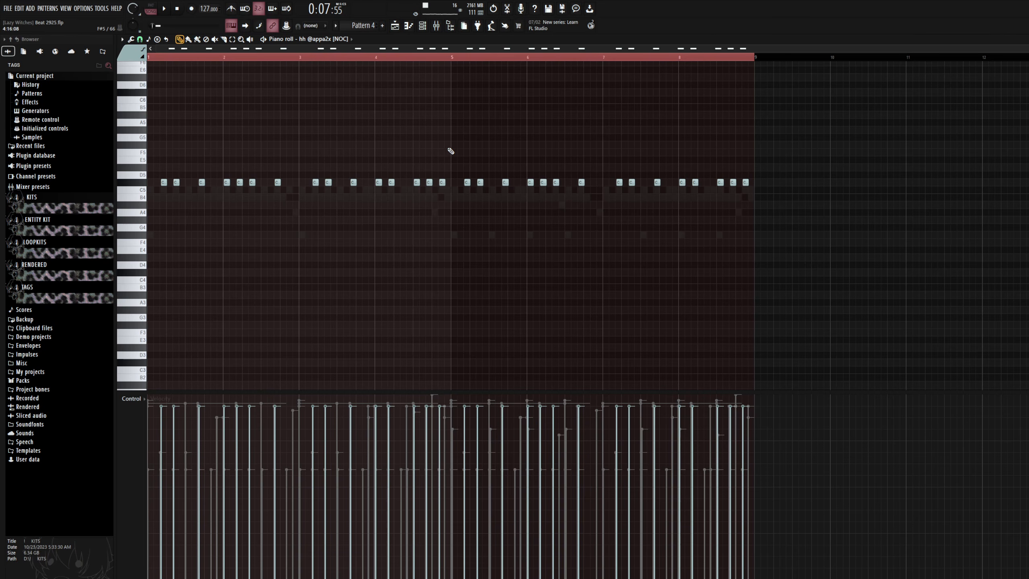
# Step: Play Pattern 4 with the kick, snare and both hi-hat channels to hear the drums together
pyautogui.press('F6')
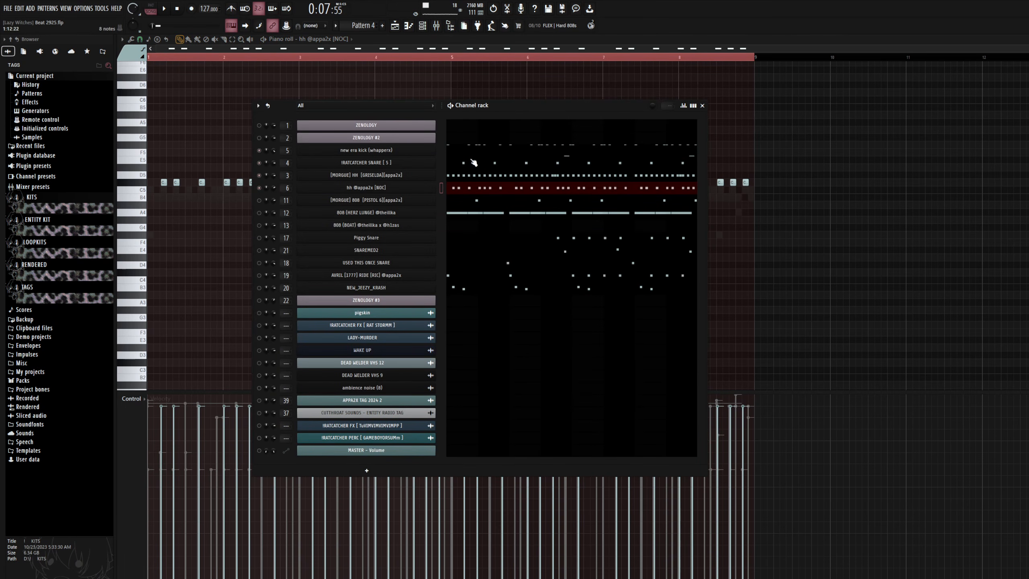
pyautogui.moveTo(491, 115); pyautogui.dragTo(793, 216)
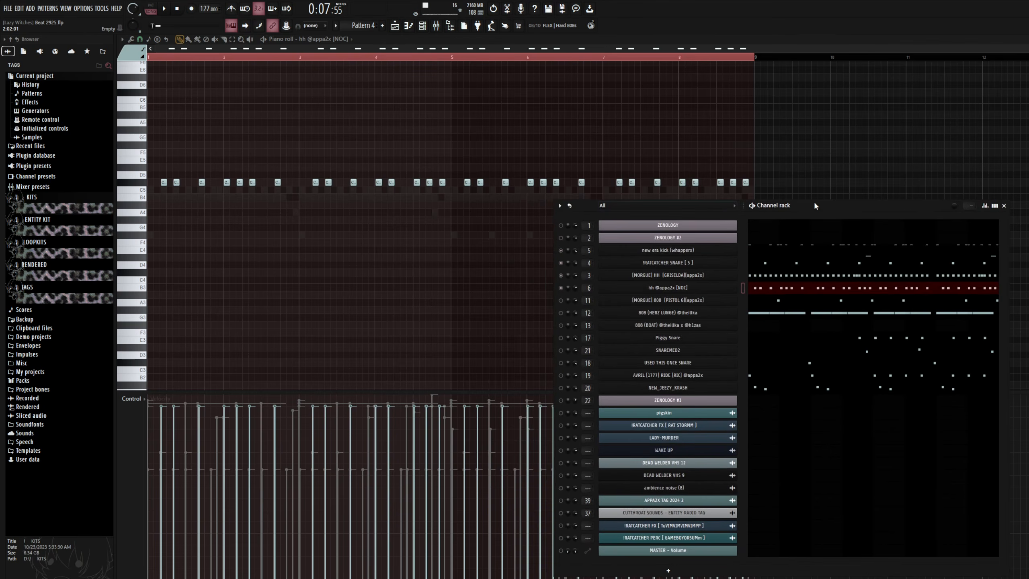
pyautogui.press('space')
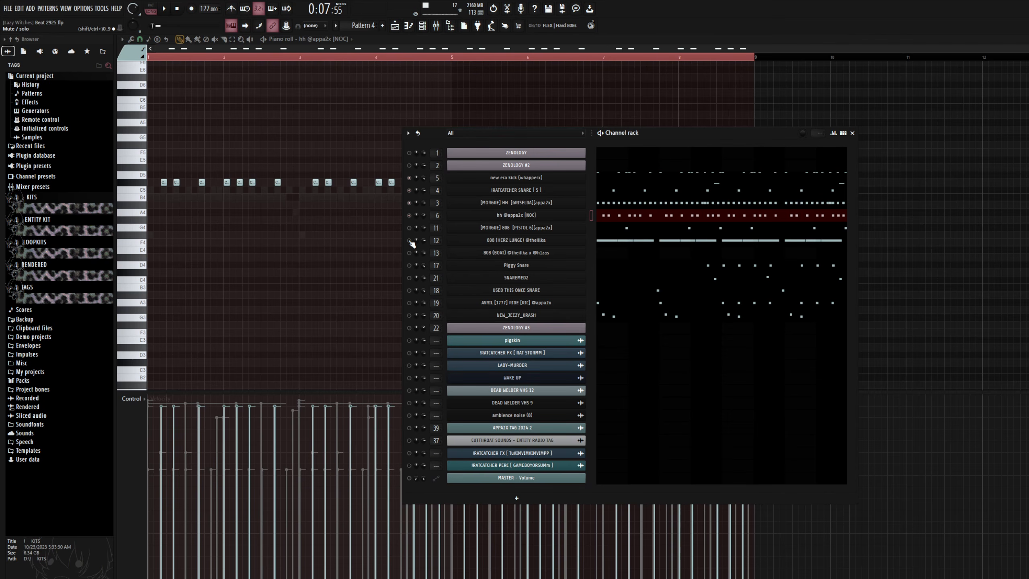
# Step: Unmute the 808 (HERZ LUNGE) channel and highlight its first group of three long B4 notes in the piano roll
pyautogui.click(410, 241)
pyautogui.click(639, 242)
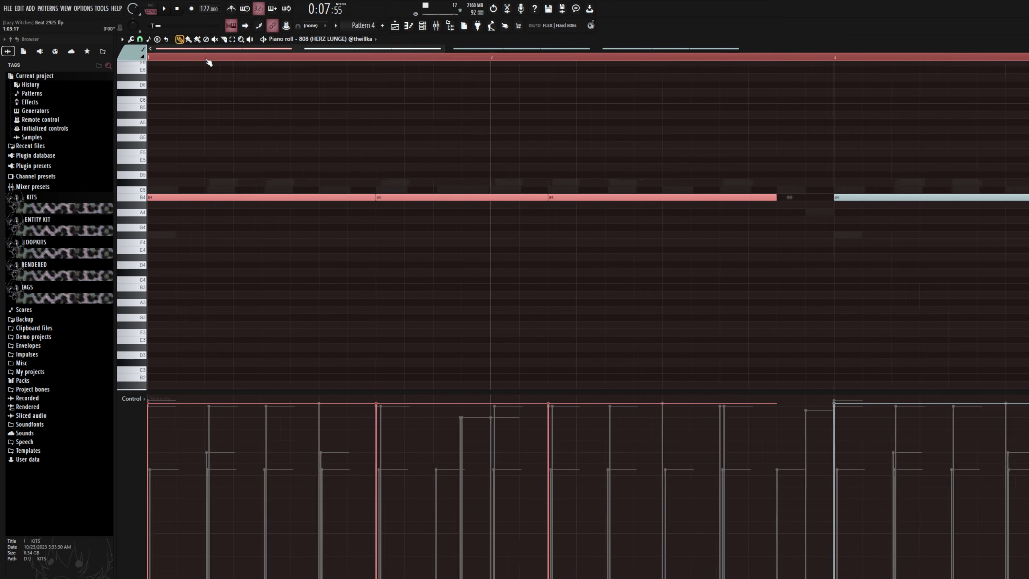
pyautogui.scroll(-5, 209, 62)
pyautogui.click(234, 215)
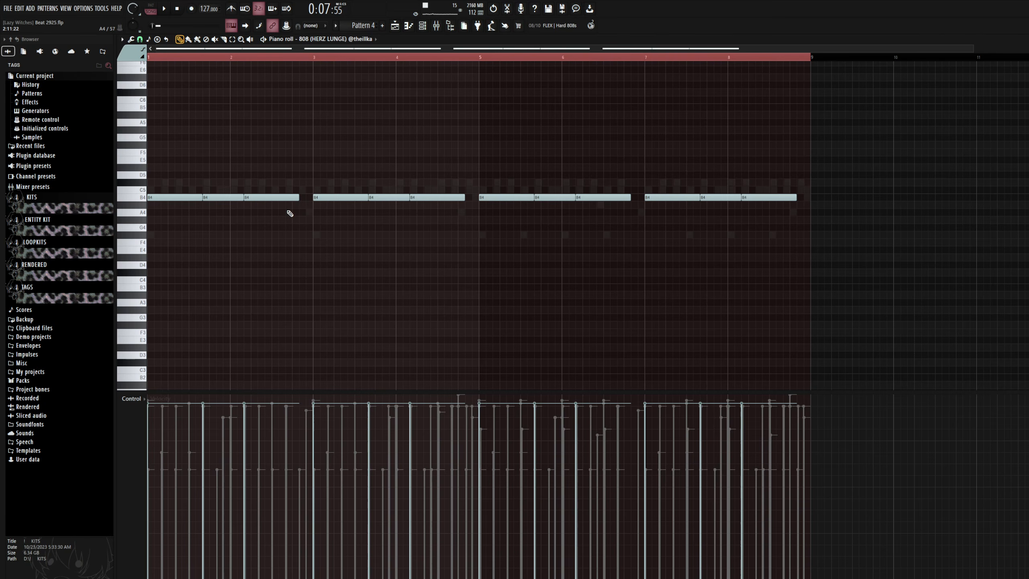
pyautogui.moveTo(289, 213); pyautogui.dragTo(156, 71)
pyautogui.scroll(4, 157, 71)
# Step: Switch the piano roll snap to Beat and back to 1/3 beat, and clear the note selection
pyautogui.click(140, 39)
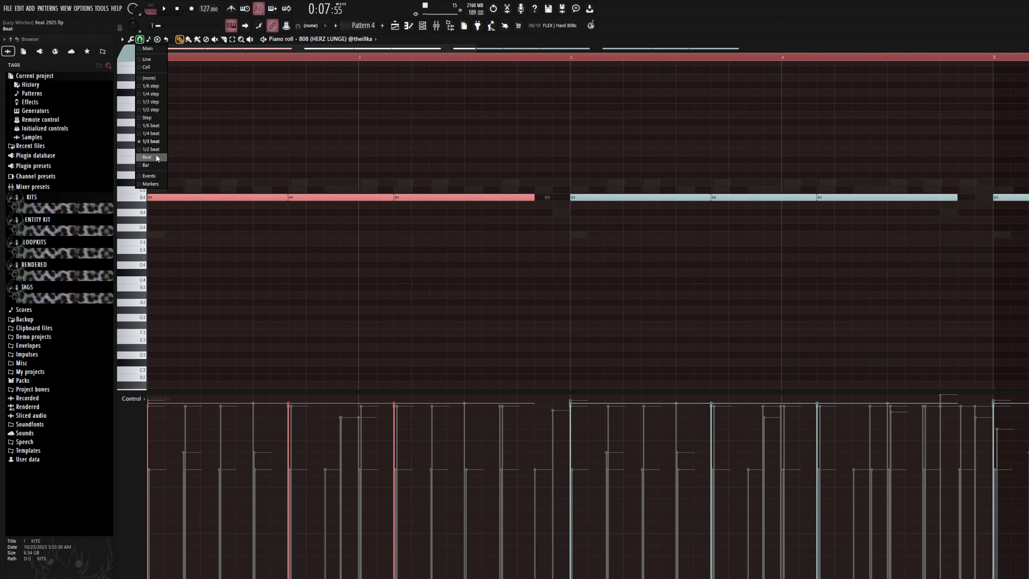
pyautogui.click(156, 158)
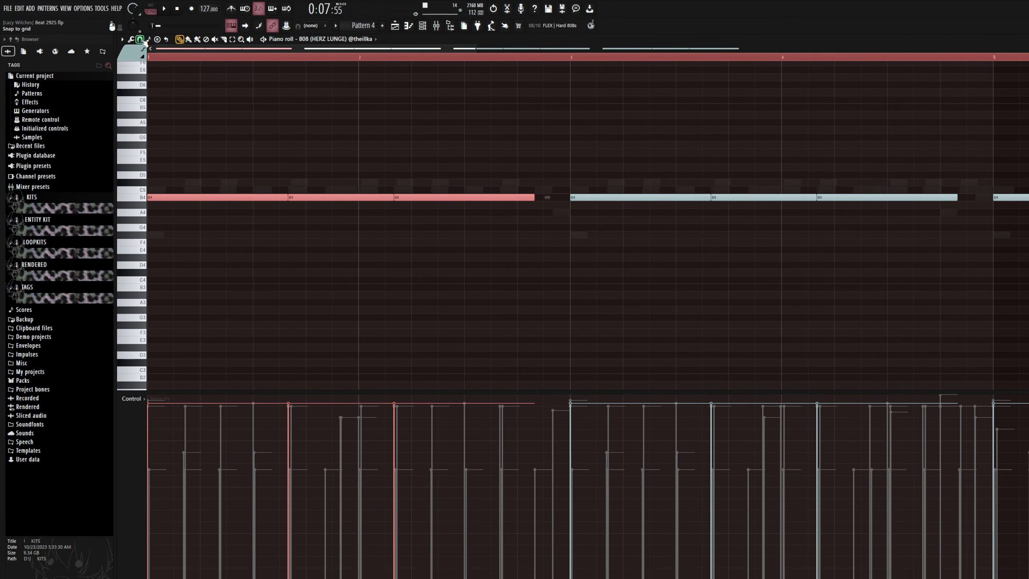
pyautogui.click(140, 39)
pyautogui.click(152, 140)
pyautogui.keyDown('ctrl'); pyautogui.click(461, 124); pyautogui.keyUp('ctrl')
# Step: Check the hold and release of the 808 (HERZ LUNGE) volume envelope and examine its notes across the eight bars
pyautogui.click(551, 243)
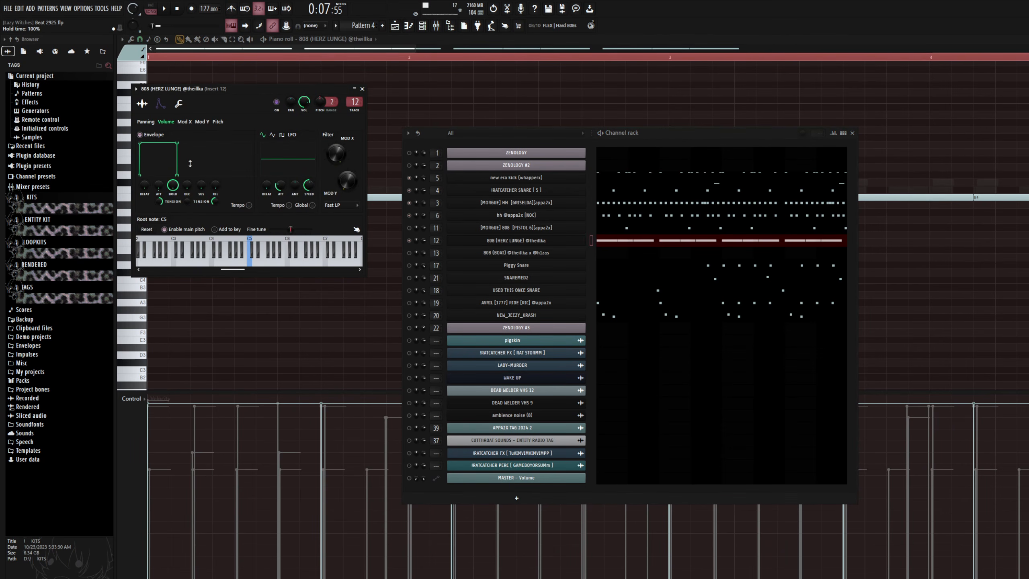
pyautogui.moveTo(218, 189); pyautogui.dragTo(218, 170)
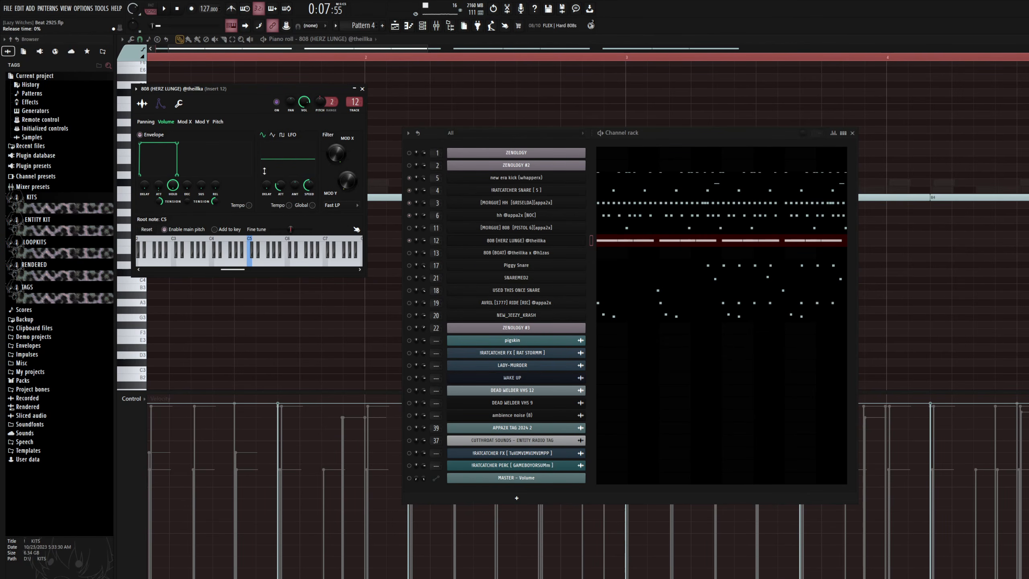
pyautogui.click(362, 89)
pyautogui.click(441, 39)
pyautogui.scroll(-5, 439, 69)
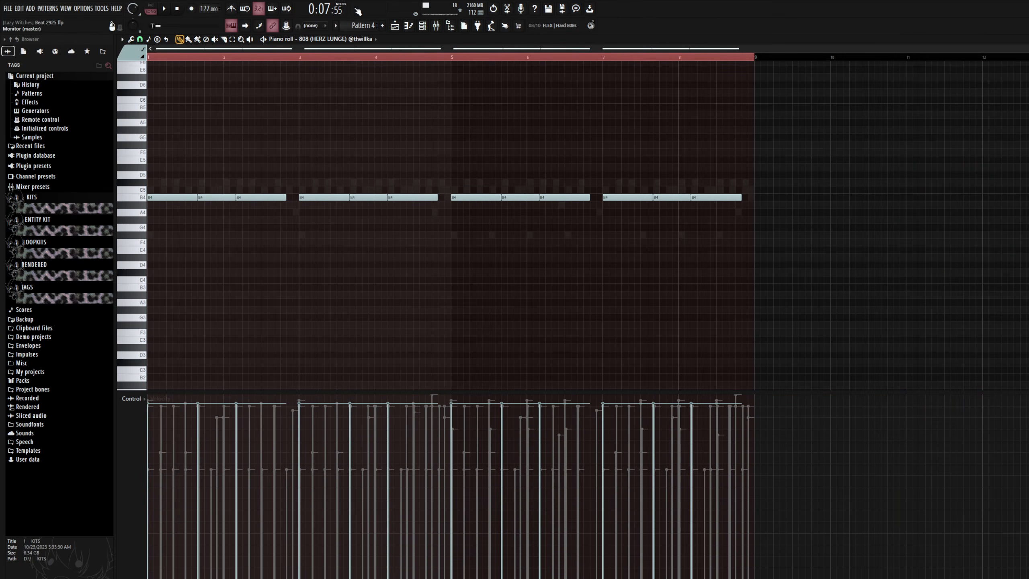
pyautogui.scroll(4, 384, 60)
pyautogui.scroll(-4, 384, 61)
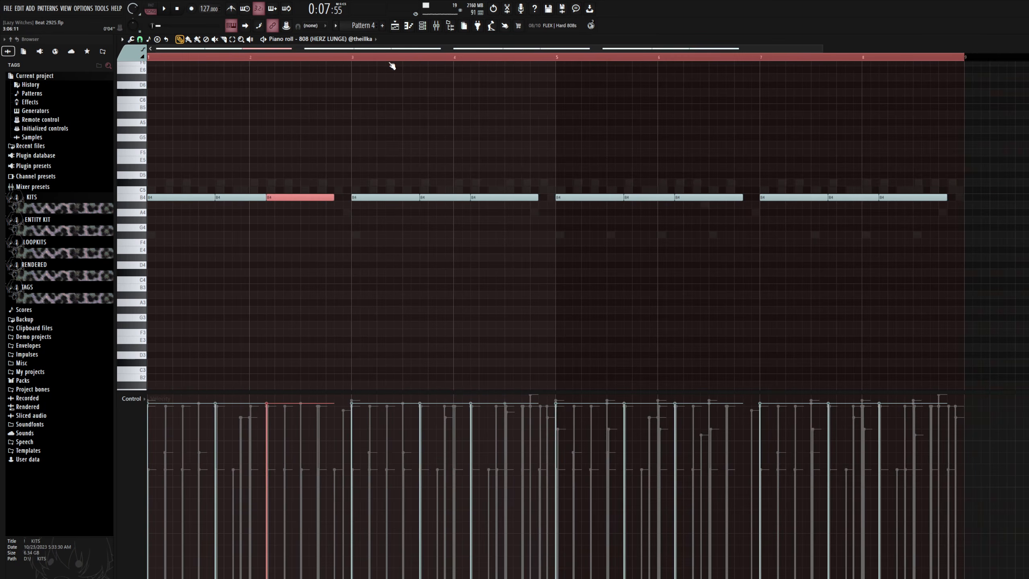
# Step: Examine the note pattern of the [MORGUE] 808 [PISTOL 6] channel and audition its sample
pyautogui.click(422, 26)
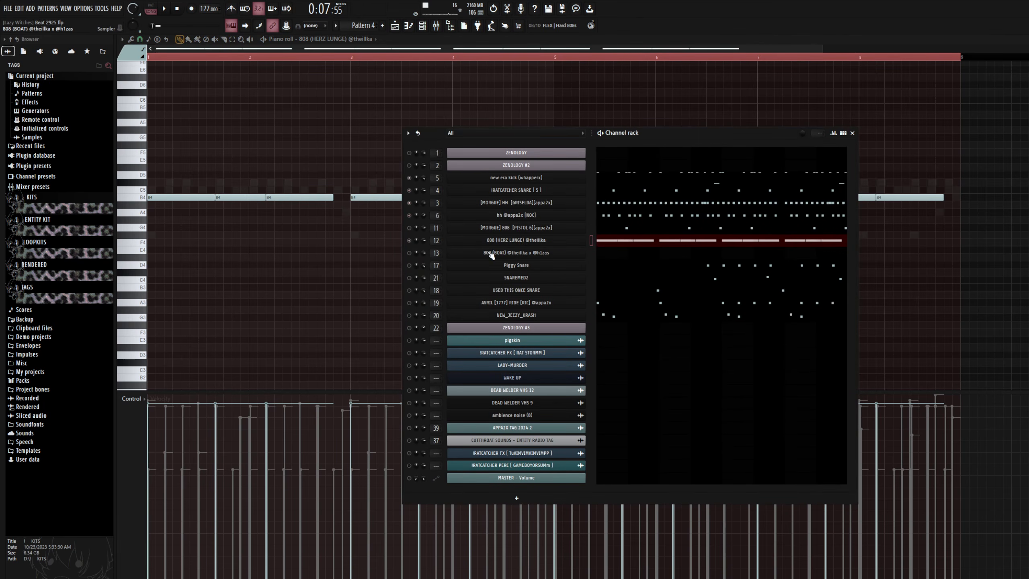
pyautogui.click(628, 228)
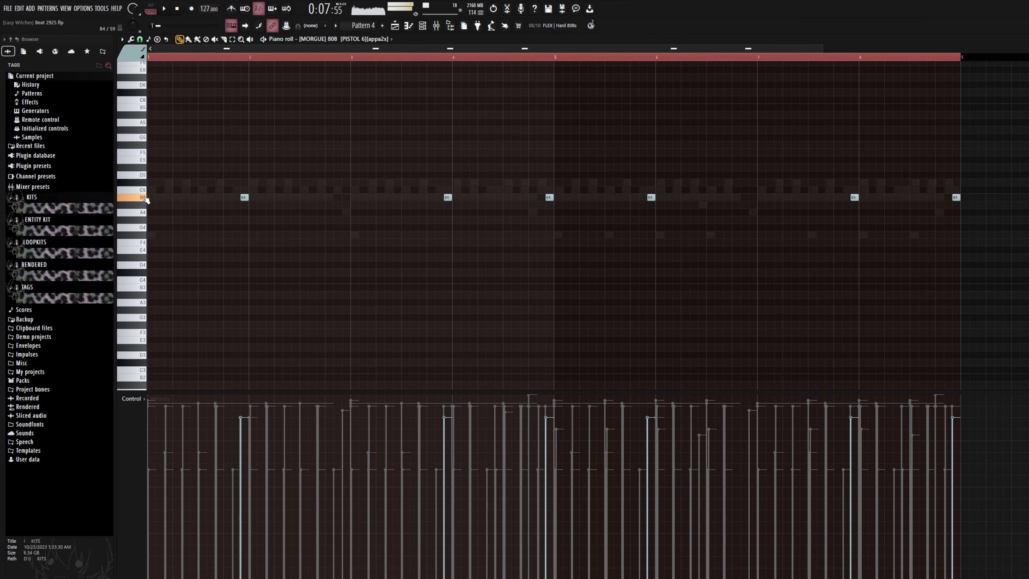
pyautogui.click(426, 31)
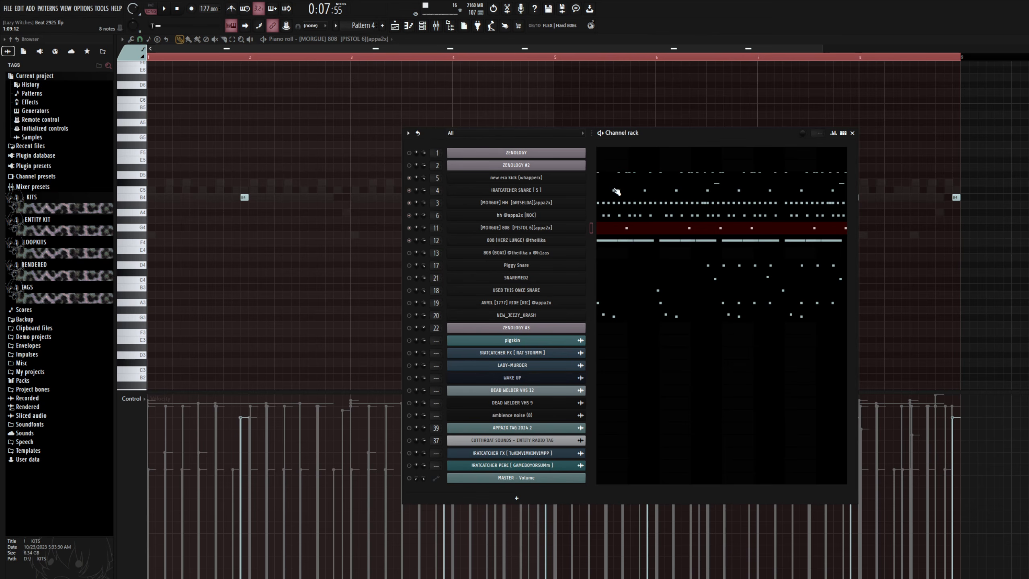
pyautogui.press('n')
pyautogui.press('m')
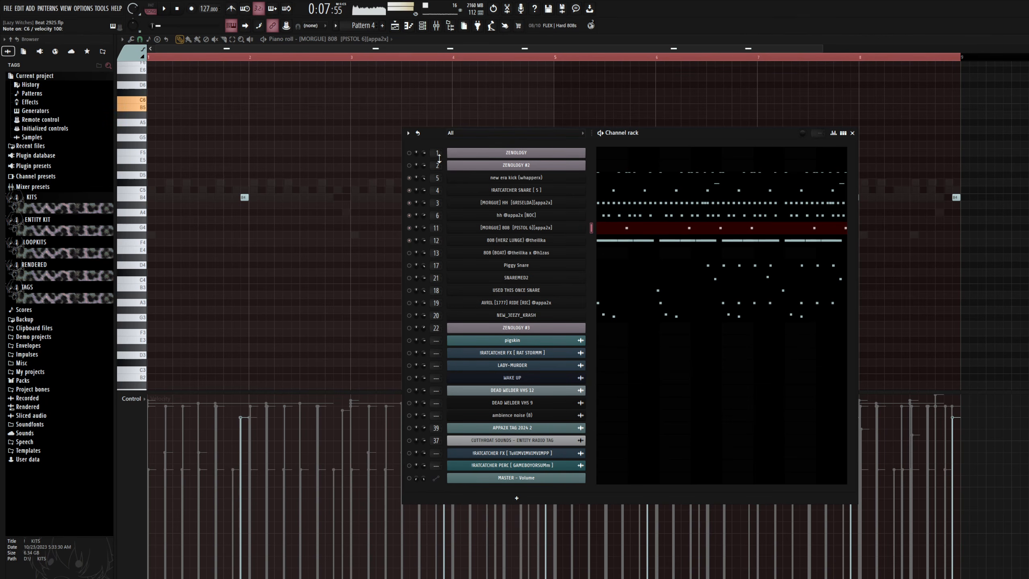
# Step: Compare the [MORGUE] 808 [PISTOL 6] note placement with the other drum channels and play Pattern 4
pyautogui.click(500, 38)
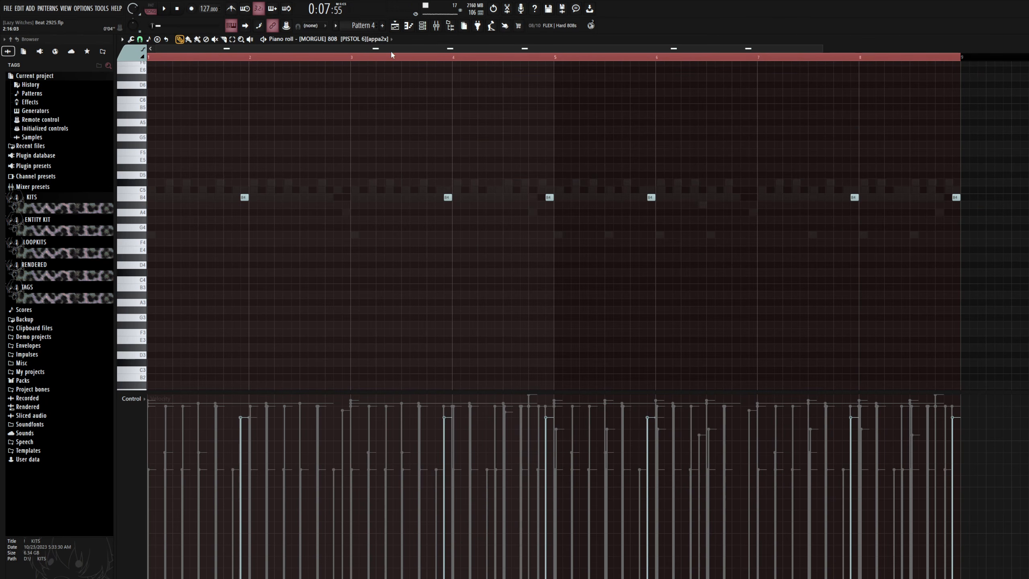
pyautogui.click(422, 25)
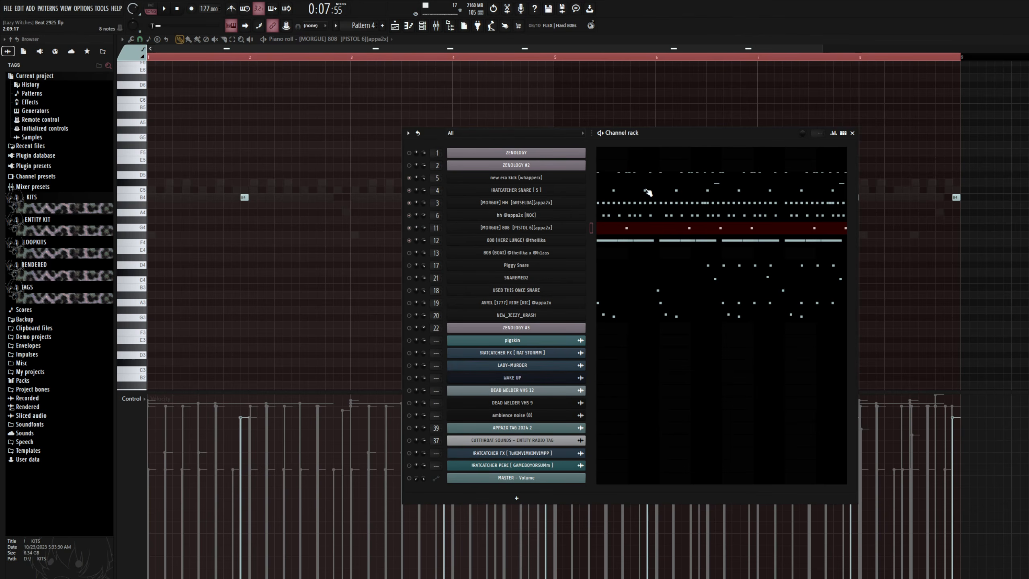
pyautogui.press('space')
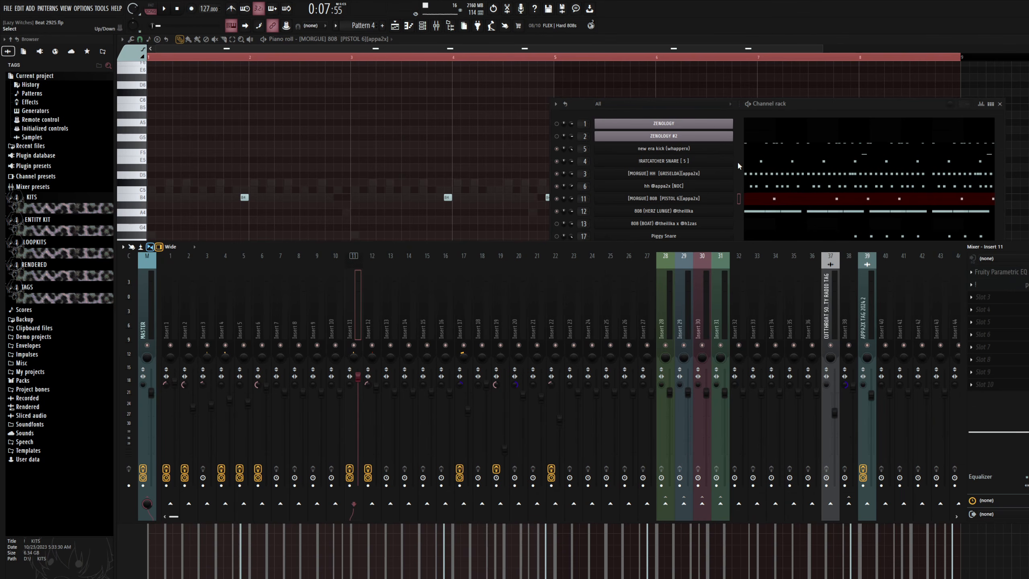
# Step: Show the AkustiX and Fruity Parametric EQ 2 effects on the RATCATCHER SNARE's mixer track, Insert 4
pyautogui.click(737, 160)
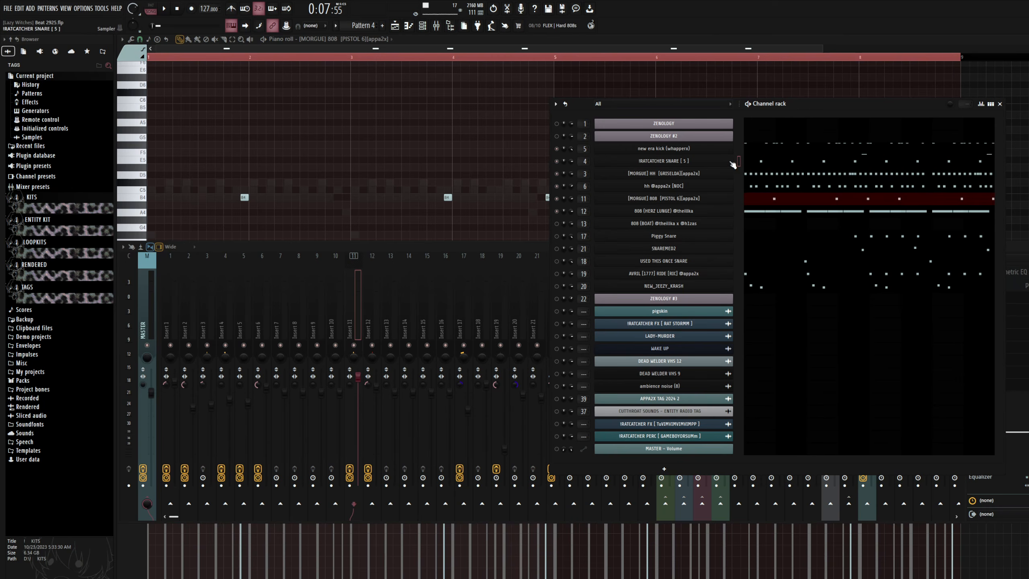
pyautogui.click(232, 299)
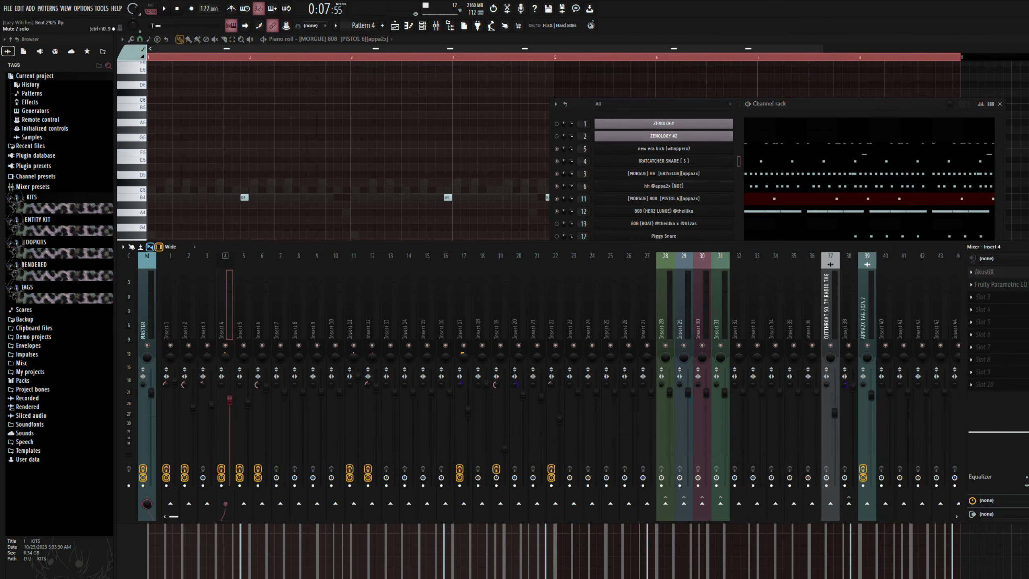
pyautogui.click(1008, 275)
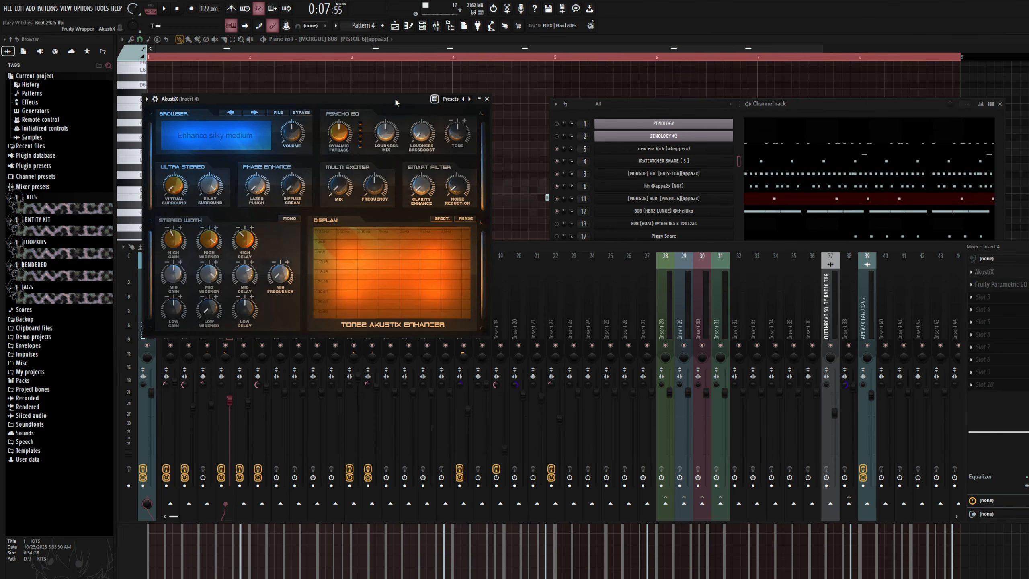
pyautogui.moveTo(394, 97); pyautogui.dragTo(447, 62)
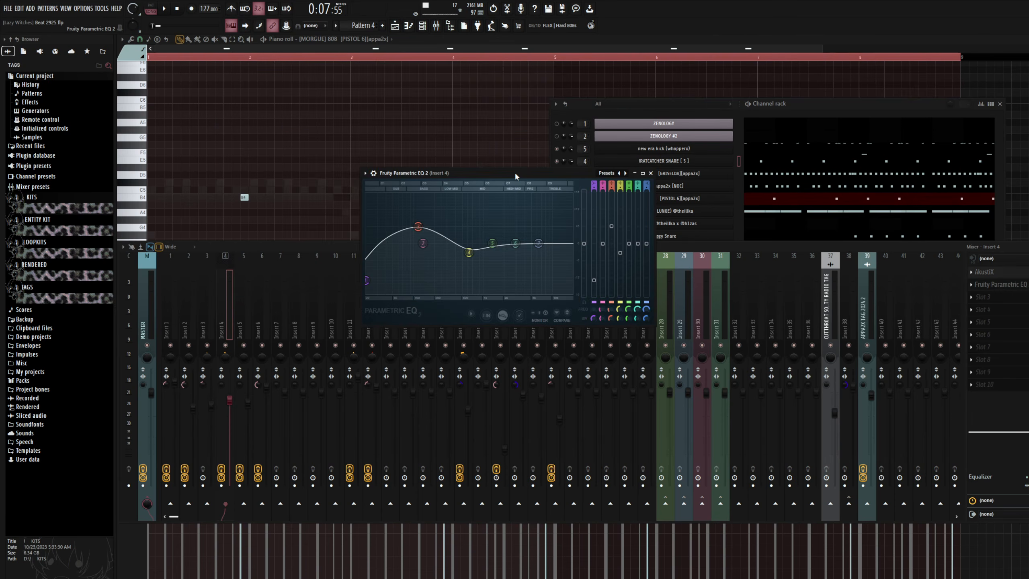
pyautogui.moveTo(515, 173); pyautogui.dragTo(416, 141)
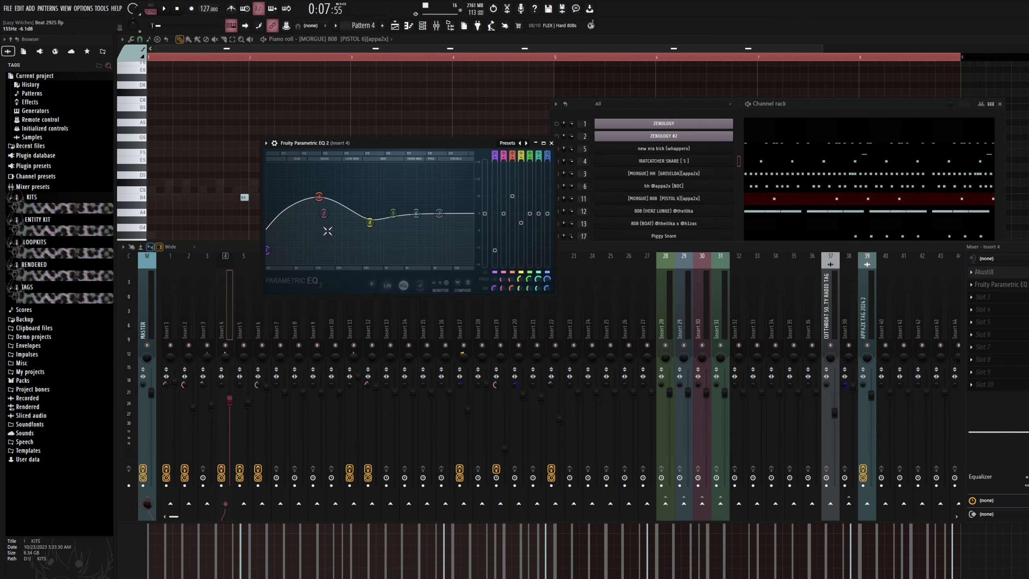
# Step: Audition the snare repeatedly to examine its spectrum against the Insert 4 EQ curve
pyautogui.press('m')
pyautogui.press('m')
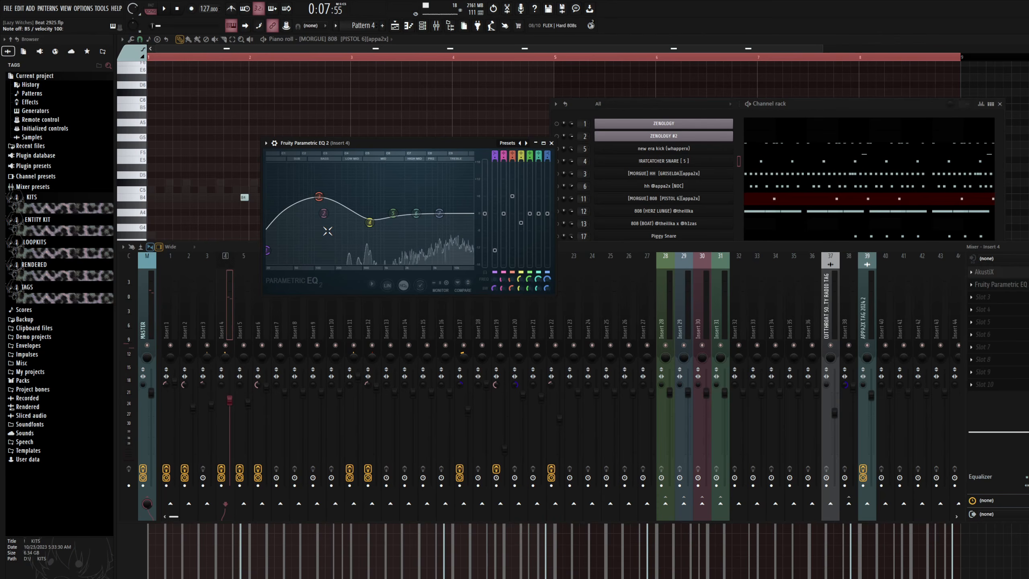
pyautogui.rightClick(231, 27)
pyautogui.click(250, 158)
pyautogui.press('m')
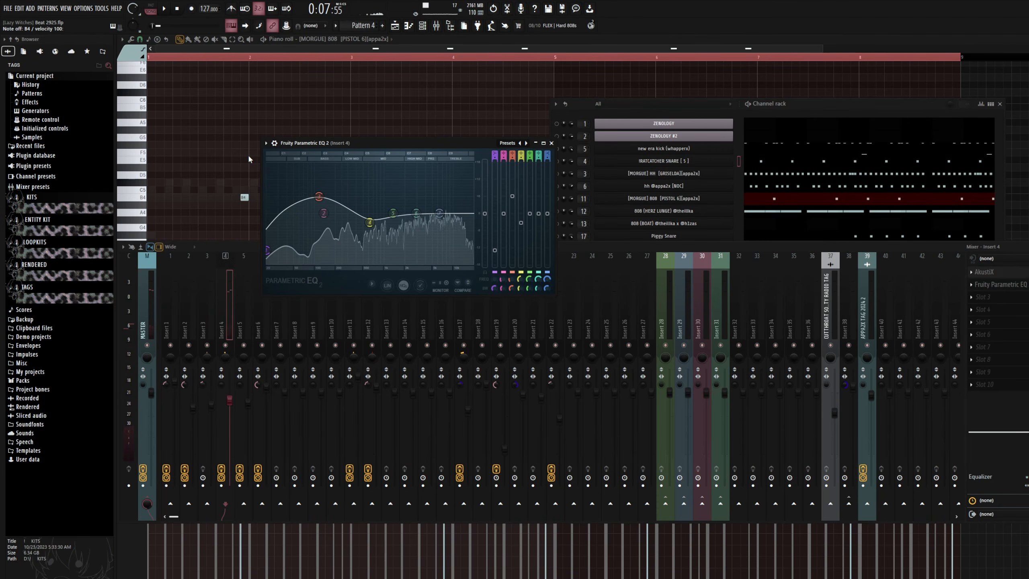
pyautogui.press('m')
pyautogui.press('m')
pyautogui.press('m')
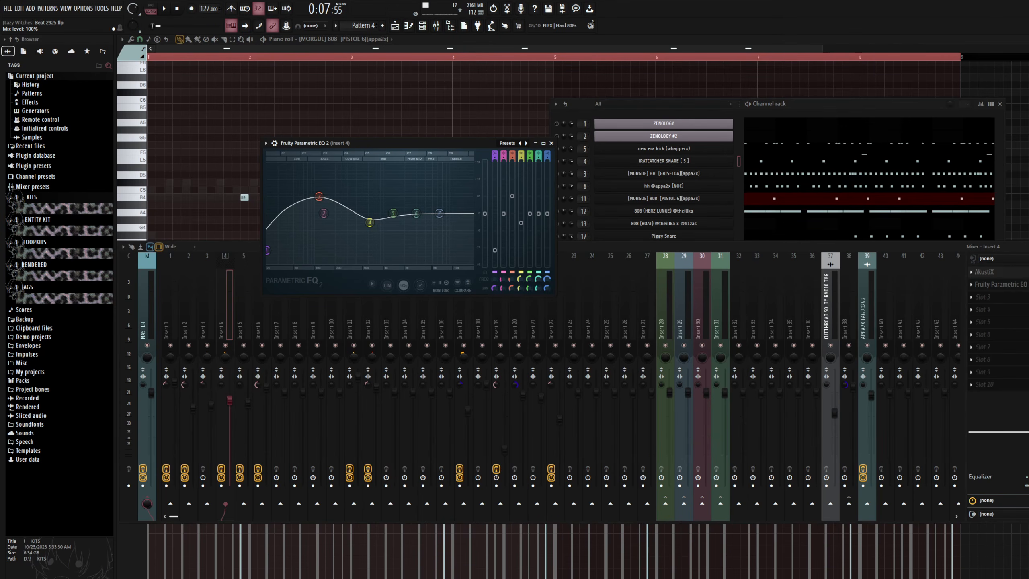
# Step: Examine the mixer track of the [MORGUE] HH [GRISELDA] channel, Insert 3, including its stereo separation
pyautogui.moveTo(831, 104); pyautogui.dragTo(829, 83)
pyautogui.doubleClick(639, 155)
pyautogui.press('q')
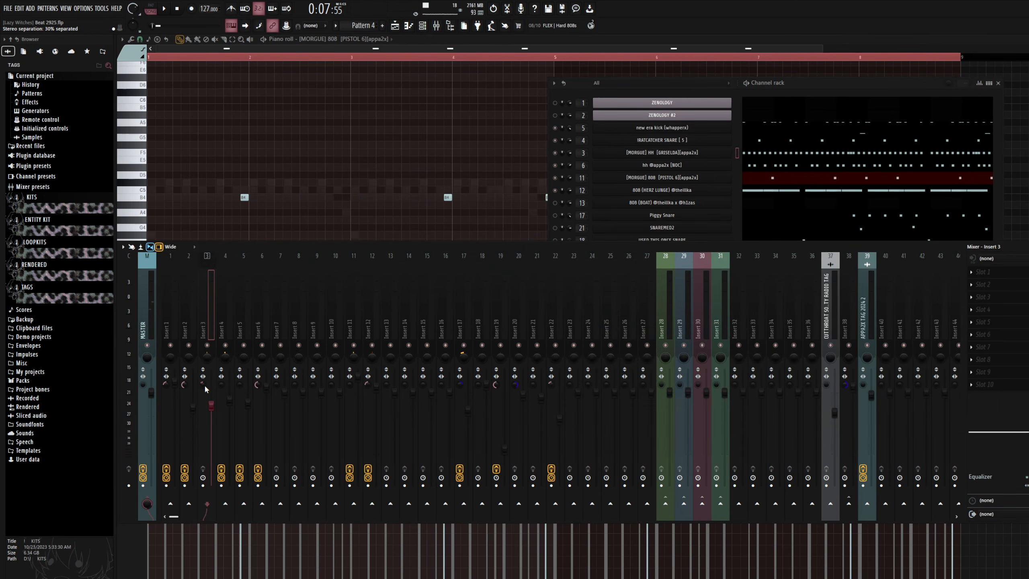
pyautogui.click(739, 166)
pyautogui.press('F9')
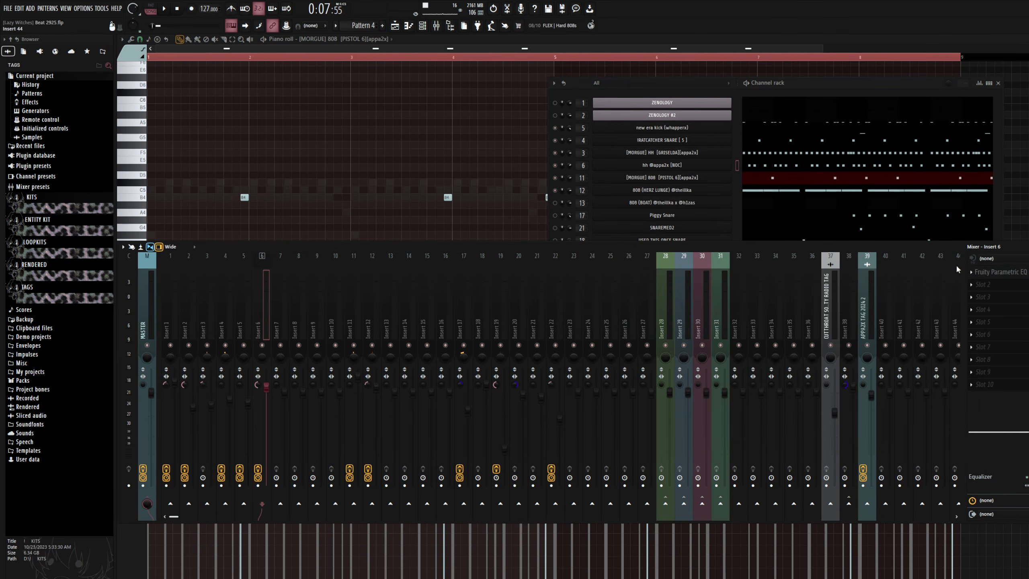
pyautogui.click(988, 273)
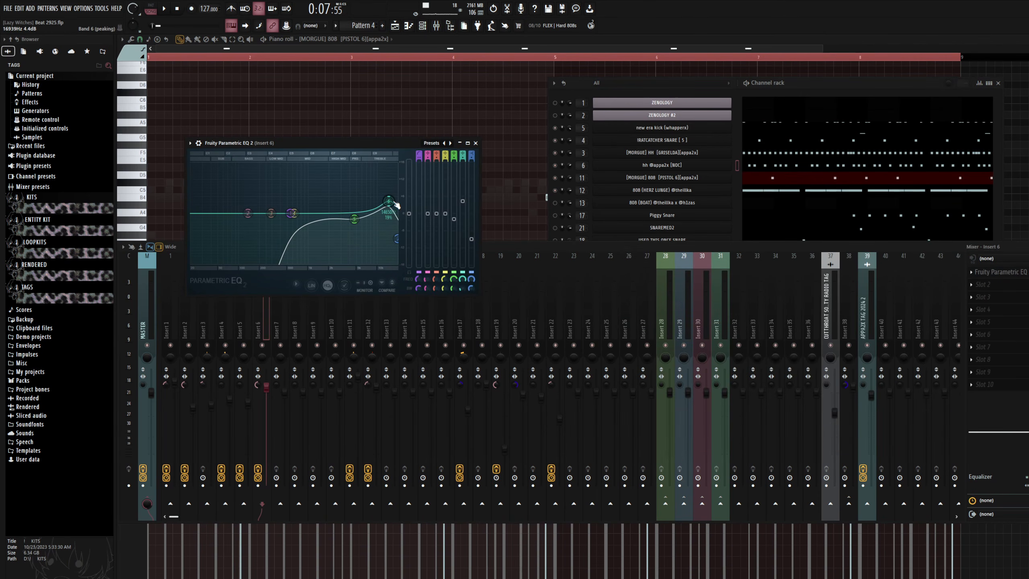
pyautogui.click(1027, 272)
pyautogui.press('z')
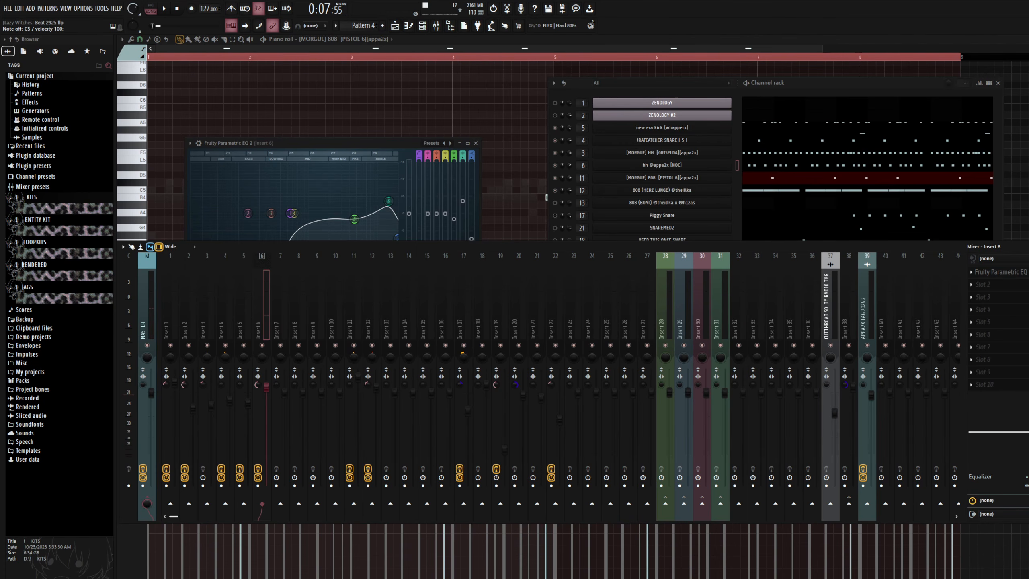
# Step: Examine the EQ curve and the second effect slot on the [MORGUE] 808 [PISTOL 6] channel's Insert 11
pyautogui.moveTo(835, 84); pyautogui.dragTo(838, 68)
pyautogui.click(670, 163)
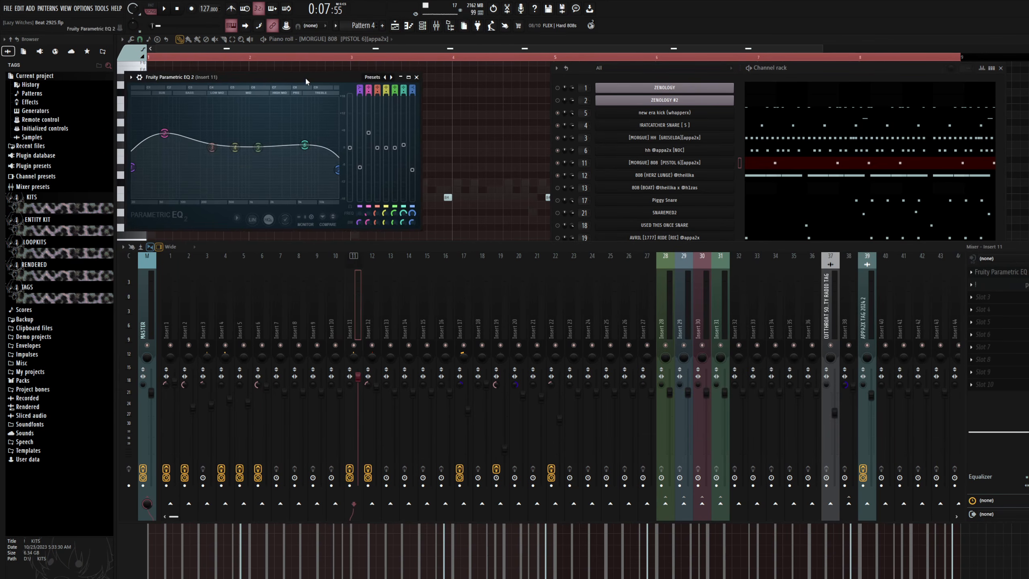
pyautogui.moveTo(306, 77); pyautogui.dragTo(310, 76)
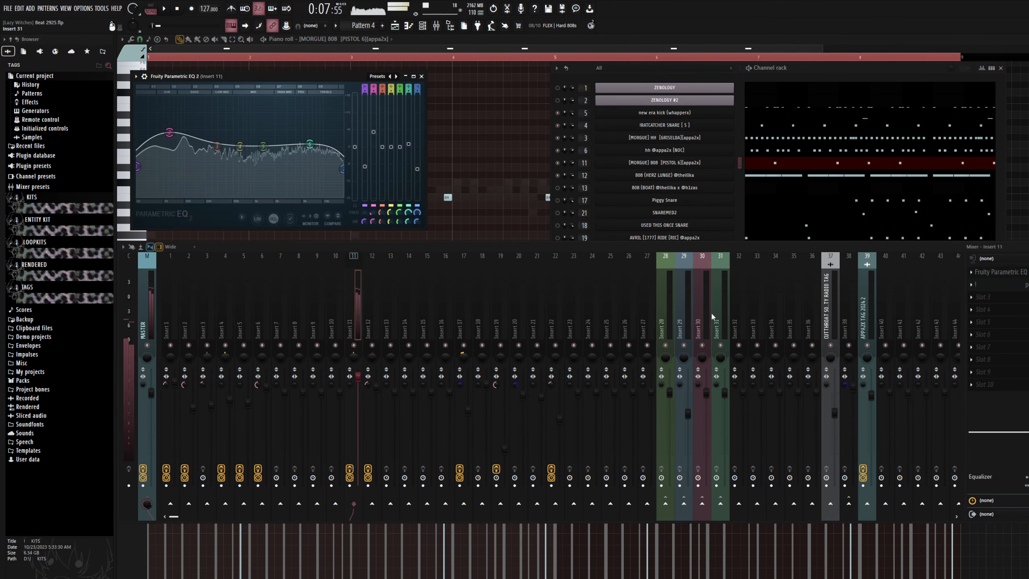
pyautogui.click(1007, 287)
# Step: Audition the 808 (HERZ LUNGE) through the Fruity Parametric EQ 2 on Insert 12 and slightly lower its band 6 peak
pyautogui.click(381, 322)
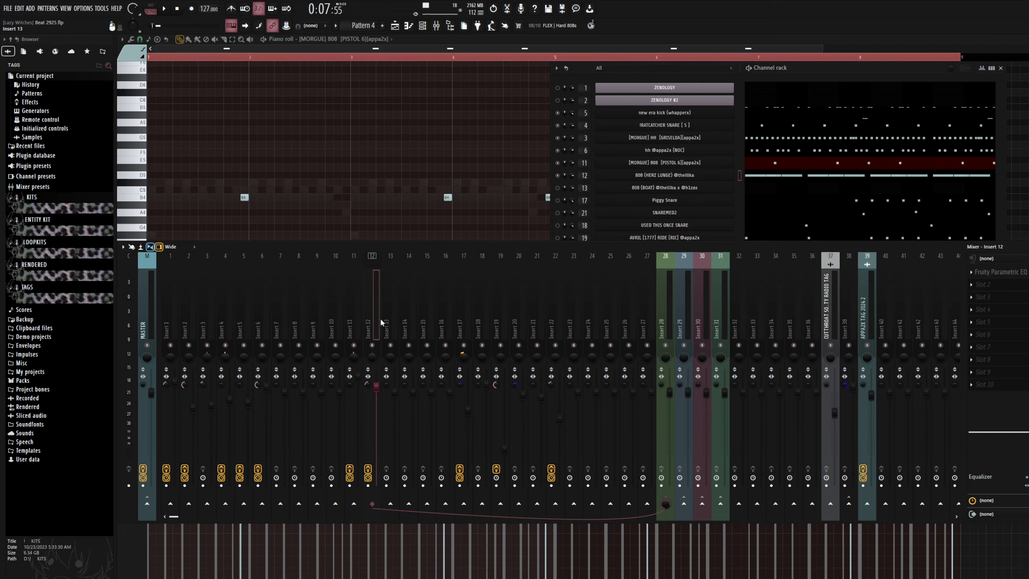
pyautogui.click(1004, 273)
pyautogui.moveTo(328, 99); pyautogui.dragTo(359, 93)
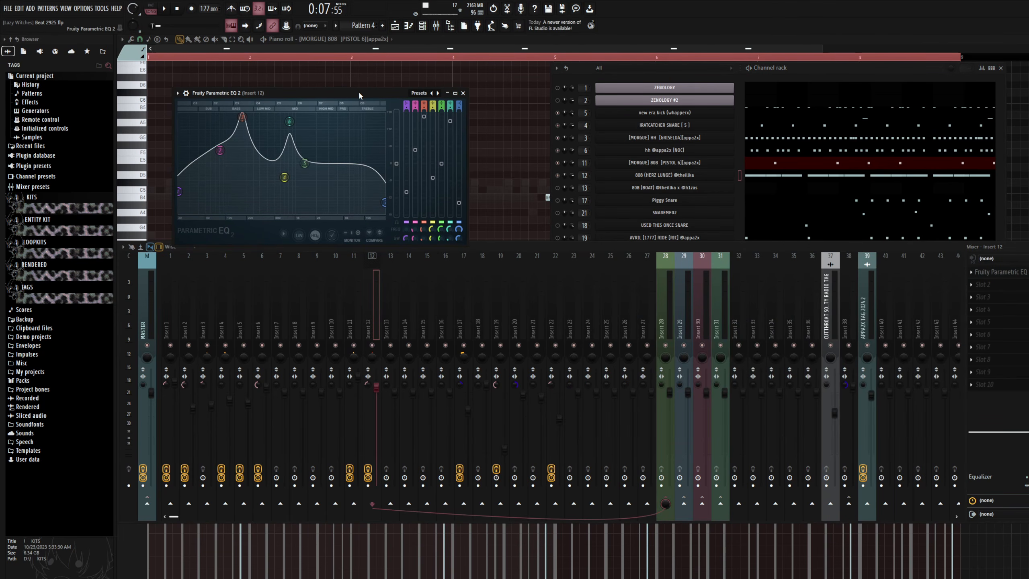
pyautogui.press('z')
pyautogui.moveTo(450, 122)
pyautogui.mouseDown()
pyautogui.moveTo(451, 142)
pyautogui.moveTo(450, 131)
pyautogui.mouseUp()
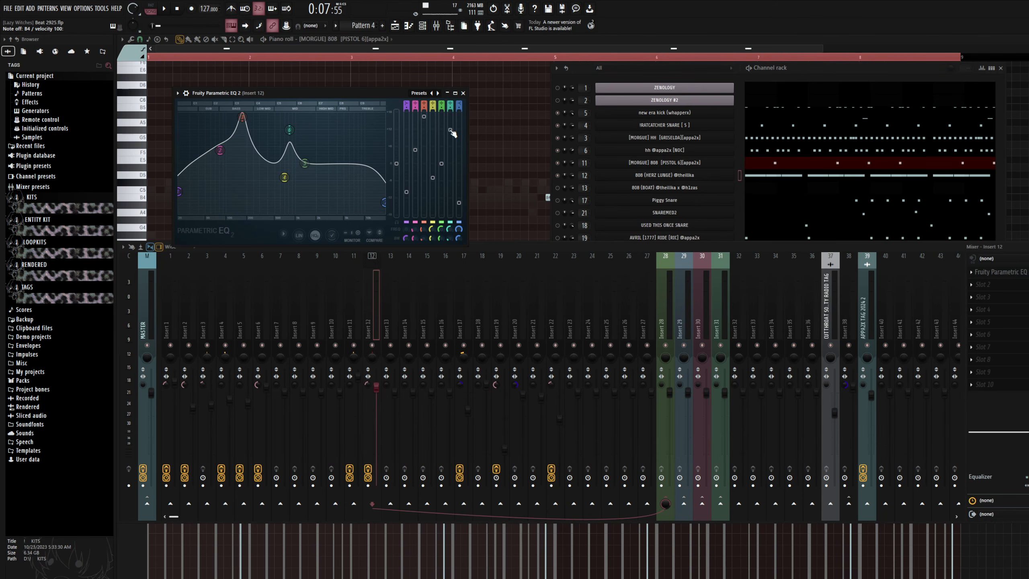
# Step: Dip the band 3 peak in Insert 12's Fruity Parametric EQ 2 and bring it back up
pyautogui.moveTo(242, 117)
pyautogui.mouseDown()
pyautogui.moveTo(244, 212)
pyautogui.moveTo(243, 123)
pyautogui.mouseUp()
pyautogui.moveTo(425, 129); pyautogui.dragTo(425, 115)
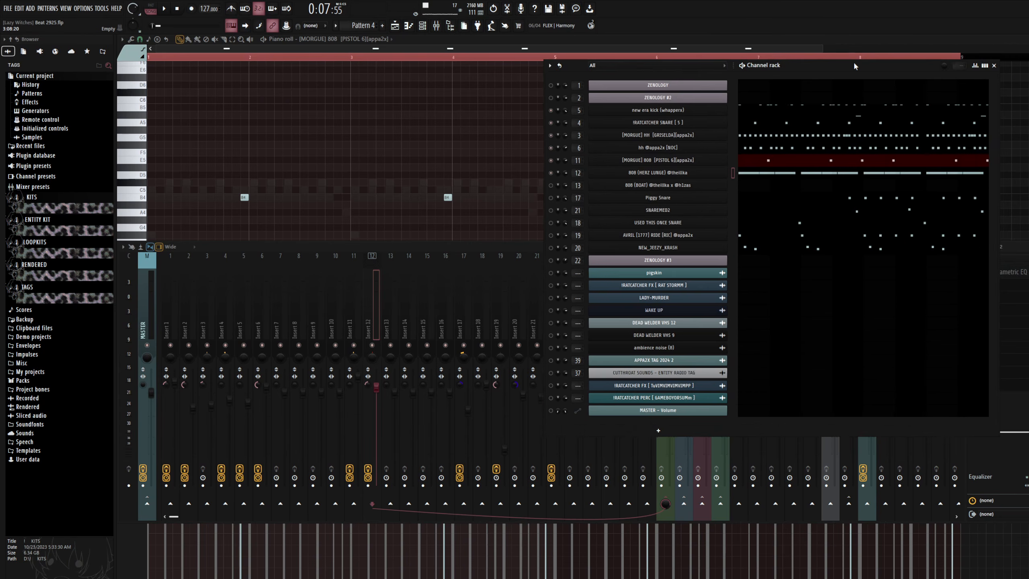
# Step: Move the channel rack aside and examine the Piggy Snare notes in the piano roll, undoing any stray edit
pyautogui.moveTo(854, 64); pyautogui.dragTo(887, 67)
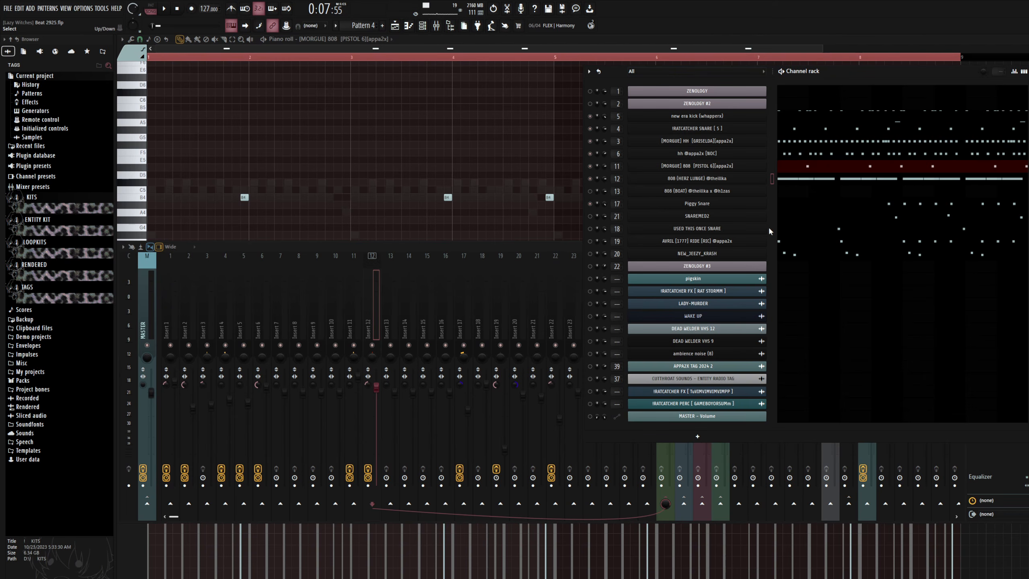
pyautogui.click(783, 209)
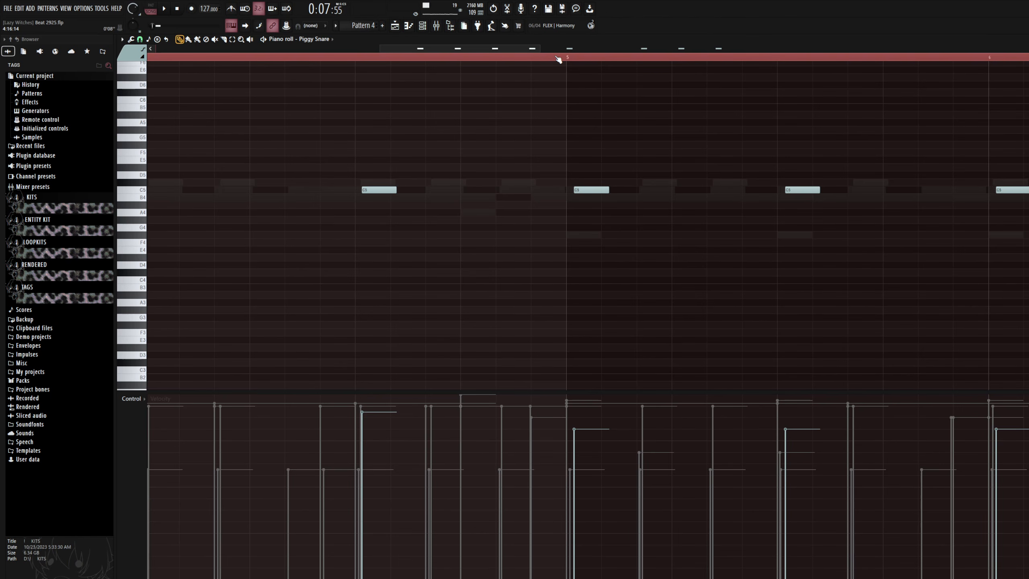
pyautogui.moveTo(558, 60); pyautogui.dragTo(560, 112)
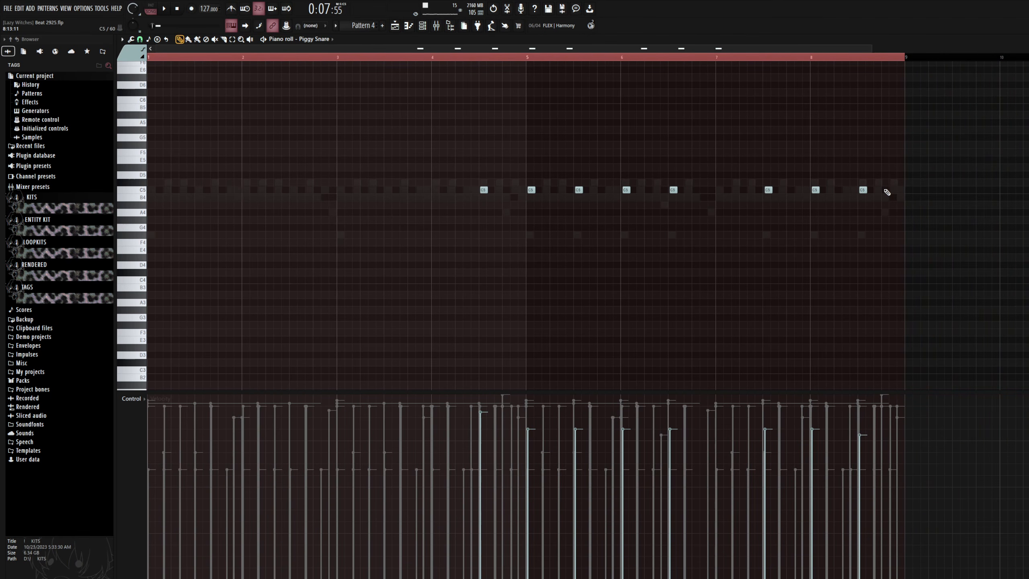
pyautogui.click(885, 189)
pyautogui.hotkey('ctrl', 'z')
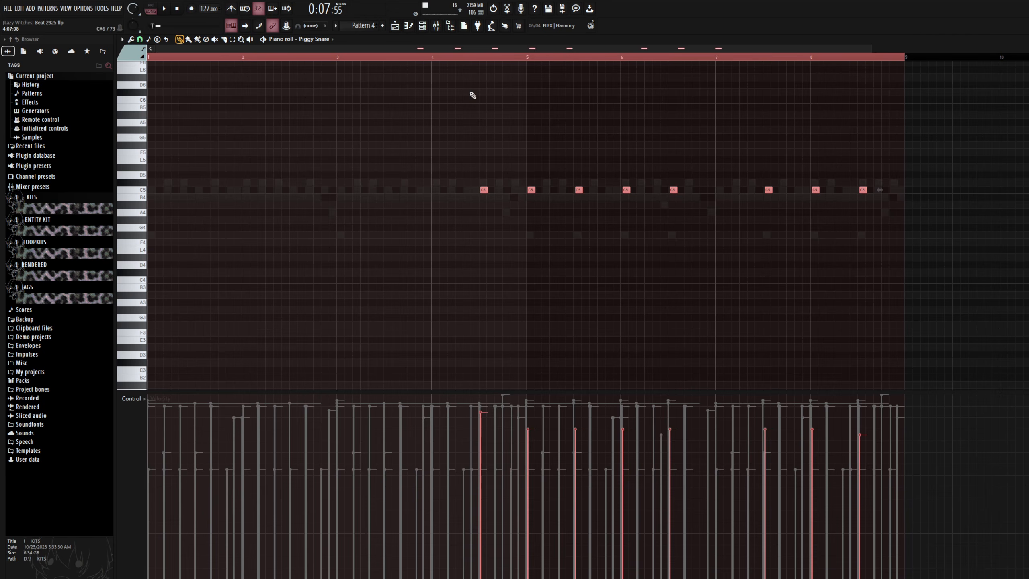
pyautogui.moveTo(484, 58); pyautogui.dragTo(458, 117)
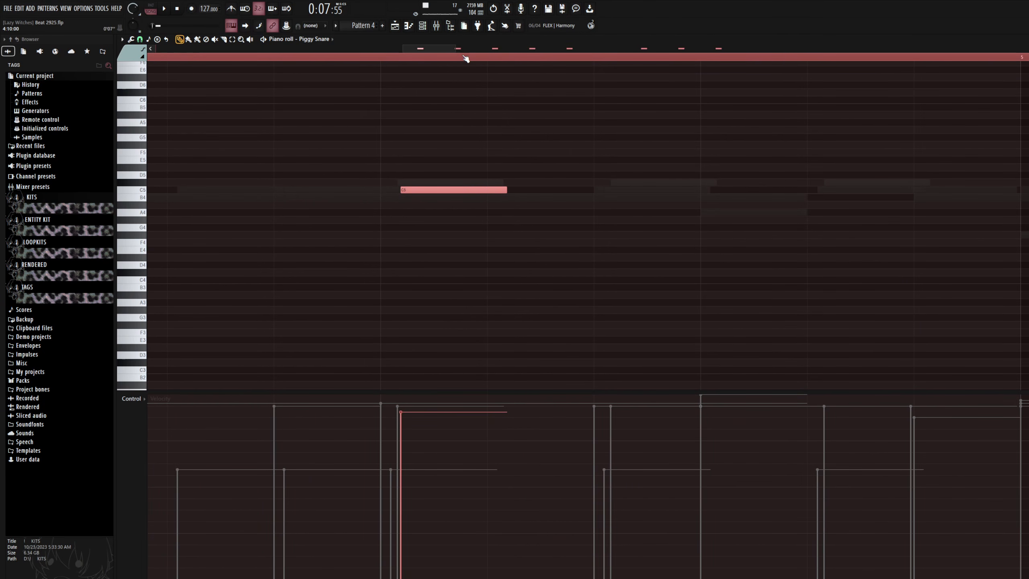
pyautogui.scroll(-5, 466, 64)
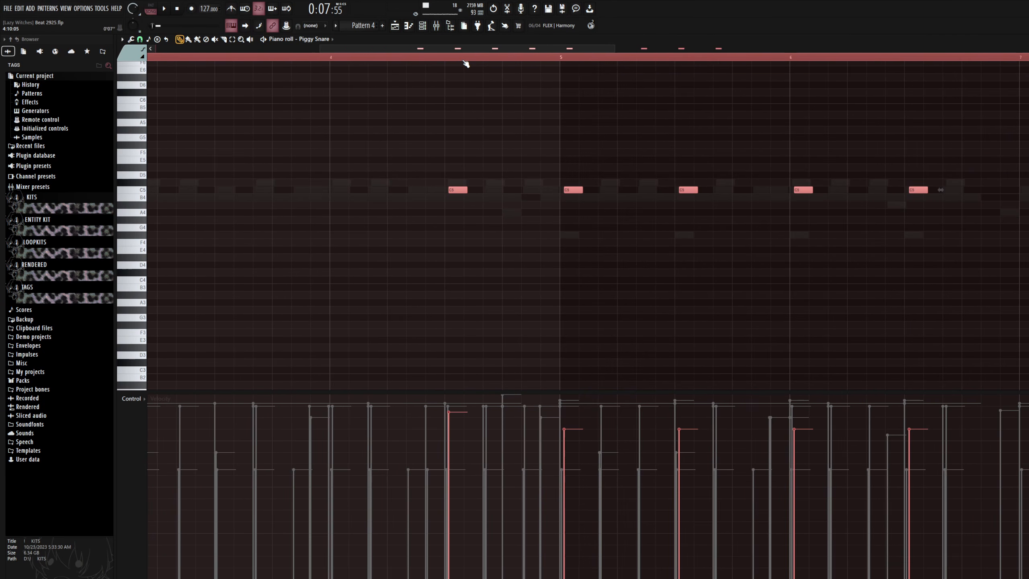
pyautogui.scroll(-6, 466, 64)
# Step: Examine the pitch and placement of the SNAREMED2 notes in the piano roll
pyautogui.rightClick(562, 205)
pyautogui.rightClick(562, 205)
pyautogui.moveTo(842, 229); pyautogui.dragTo(770, 213)
pyautogui.scroll(6, 433, 62)
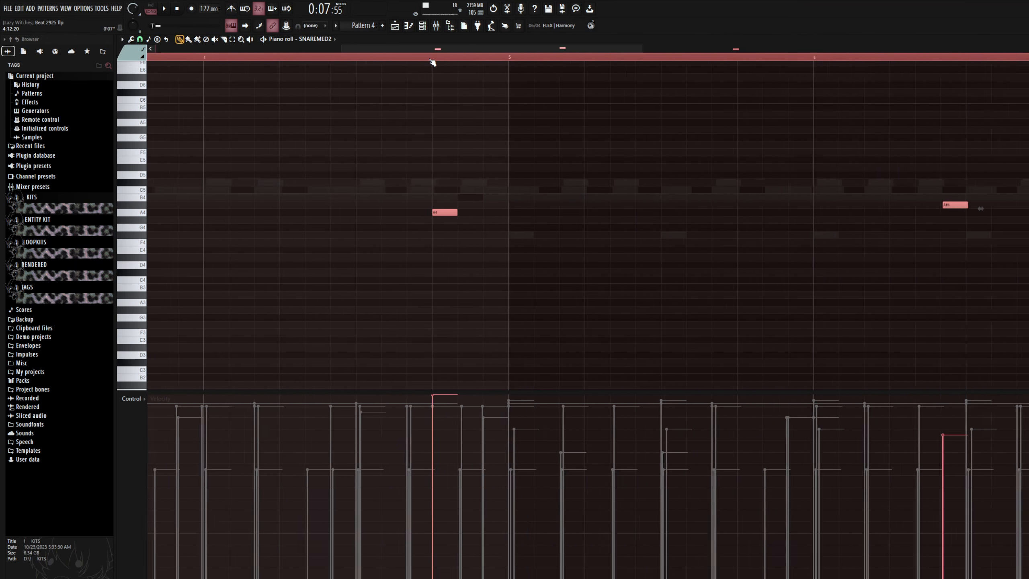
pyautogui.scroll(-3, 433, 61)
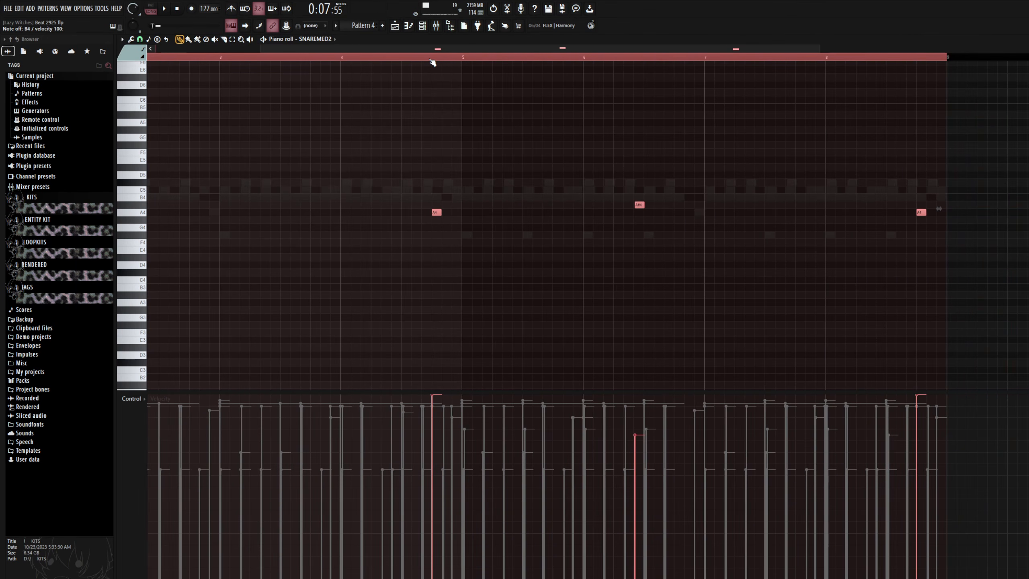
pyautogui.scroll(-1, 467, 126)
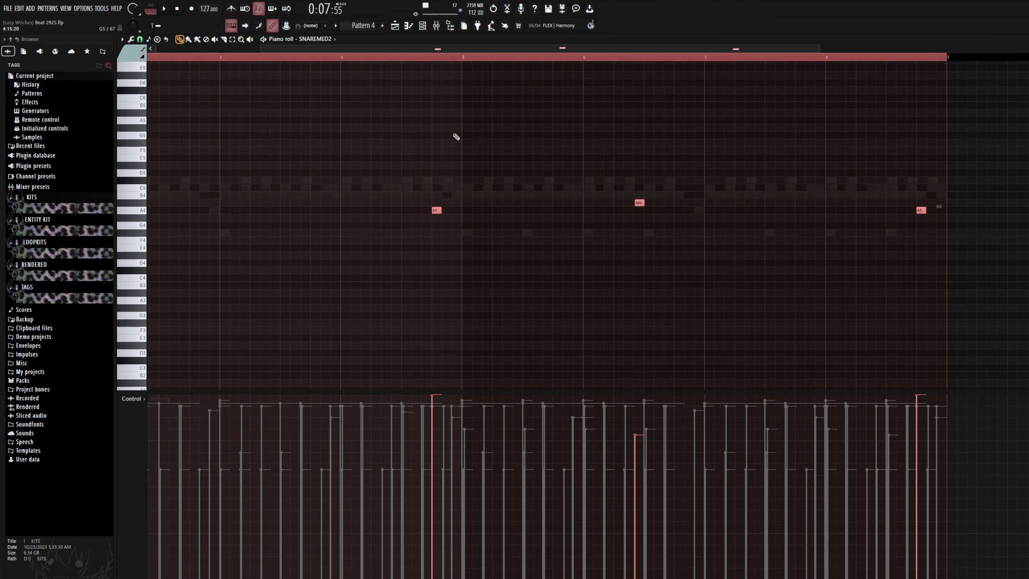
# Step: Return to the Piggy Snare piano roll, play Pattern 4 from bar 3 and inspect the snare notes up close
pyautogui.click(382, 57)
pyautogui.click(422, 25)
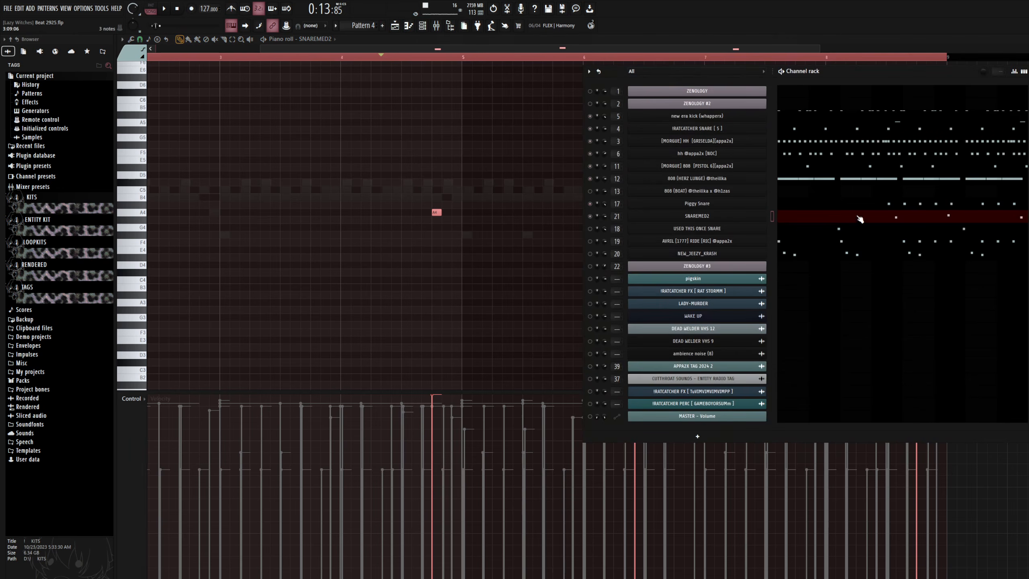
pyautogui.click(858, 204)
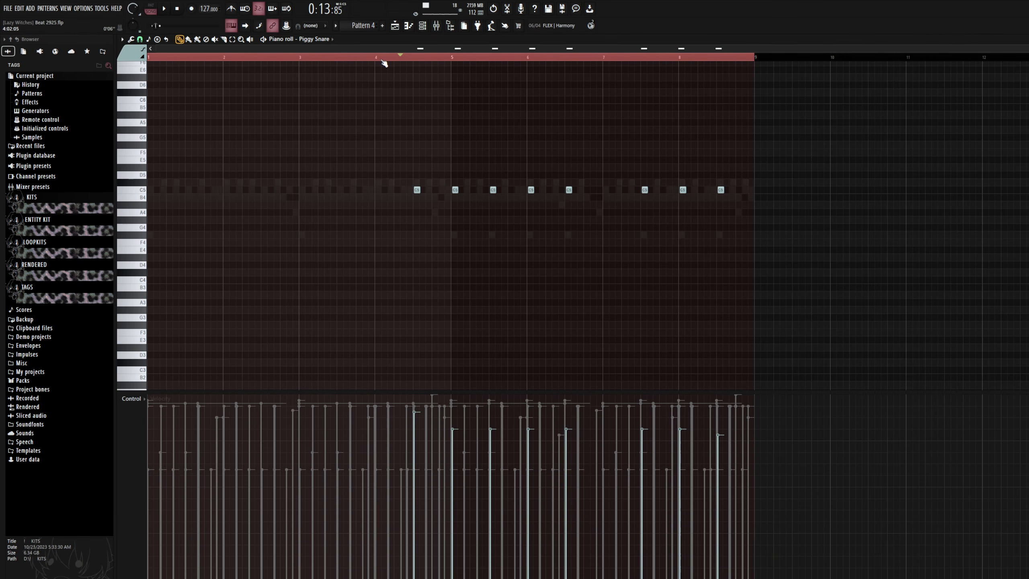
pyautogui.click(307, 57)
pyautogui.press('space')
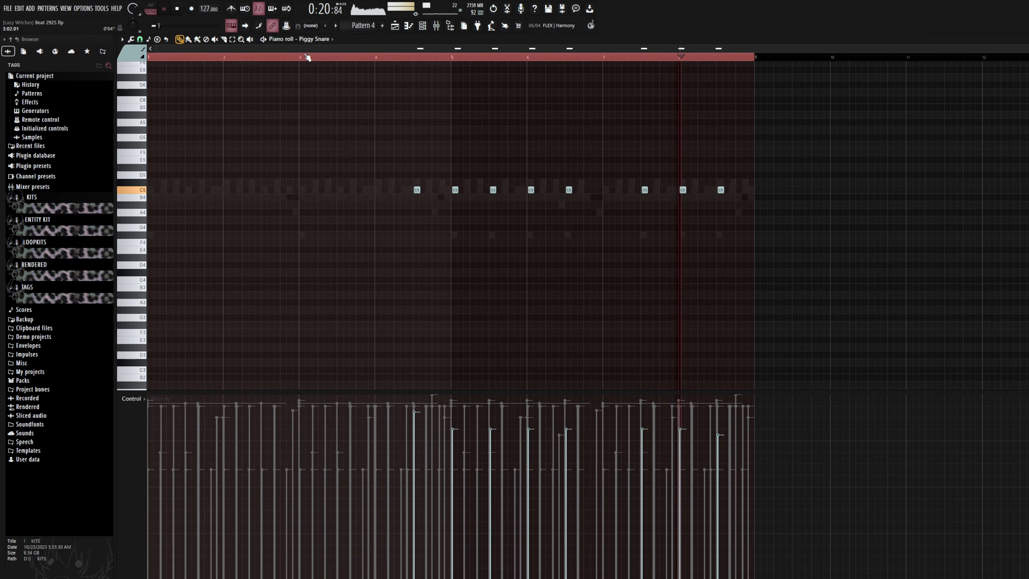
pyautogui.press('space')
pyautogui.scroll(5, 430, 58)
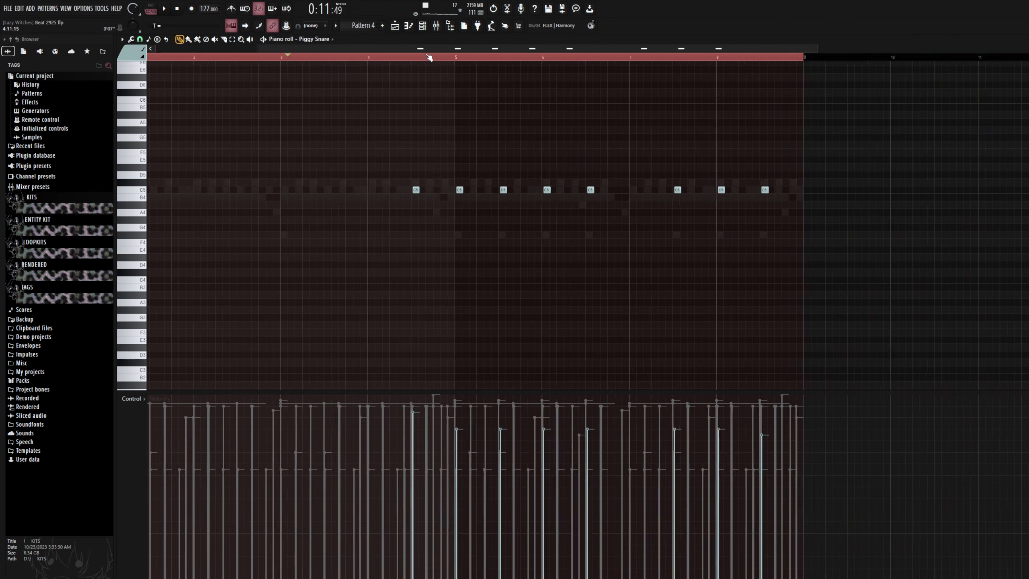
pyautogui.press('z')
pyautogui.press('z')
pyautogui.press('z')
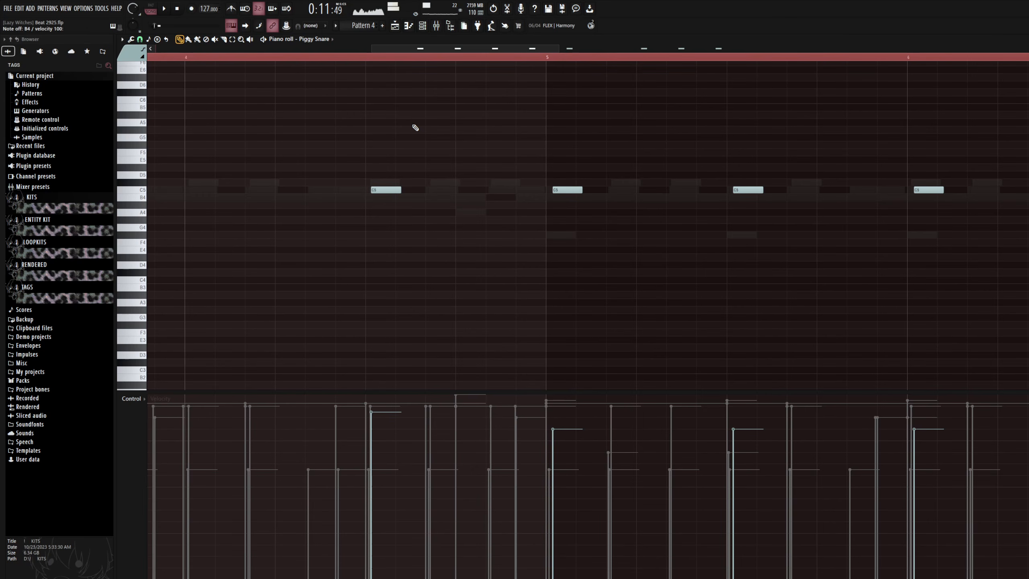
# Step: Examine the AkustiX effect on the Piggy Snare's mixer track, Insert 17
pyautogui.press('F9')
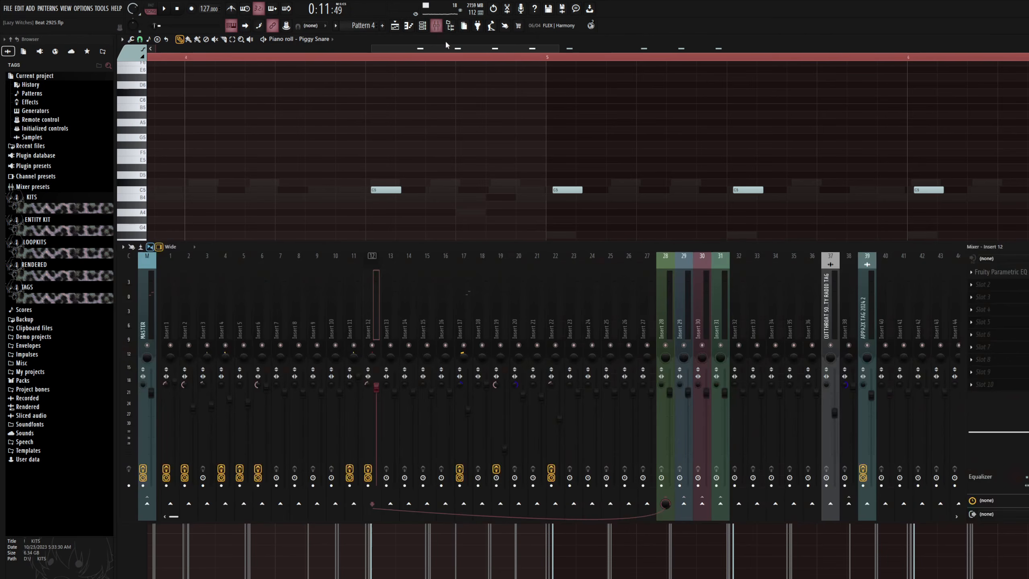
pyautogui.click(466, 323)
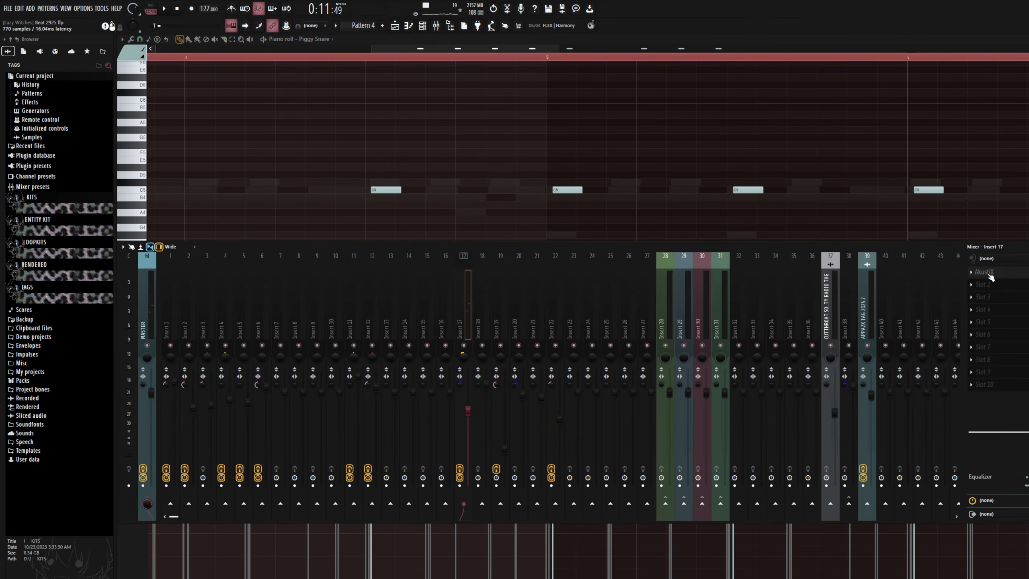
pyautogui.click(988, 274)
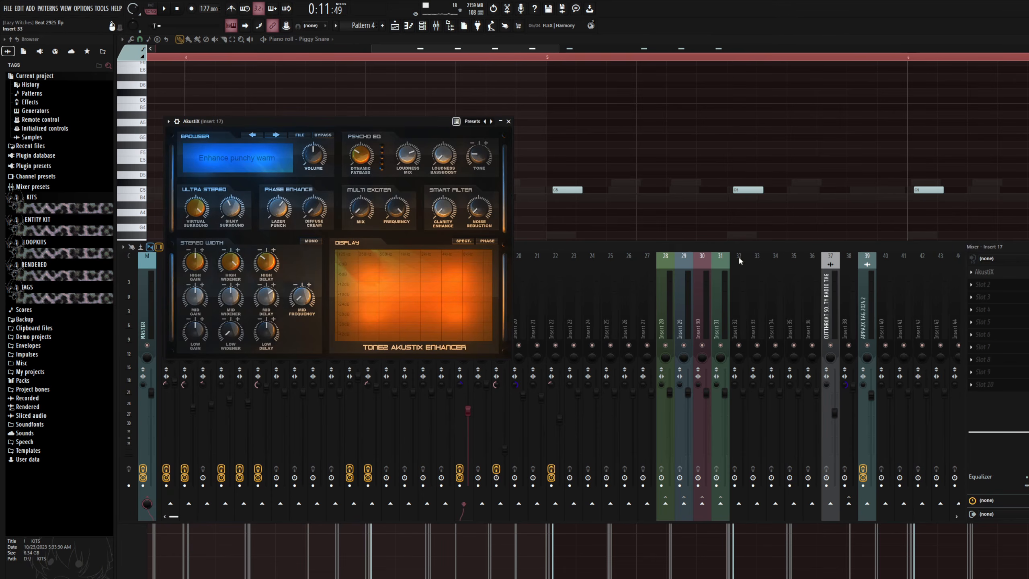
pyautogui.click(508, 122)
# Step: Open the SNAREMED2 notes and check the effect slots on its mixer track, Insert 21
pyautogui.click(422, 26)
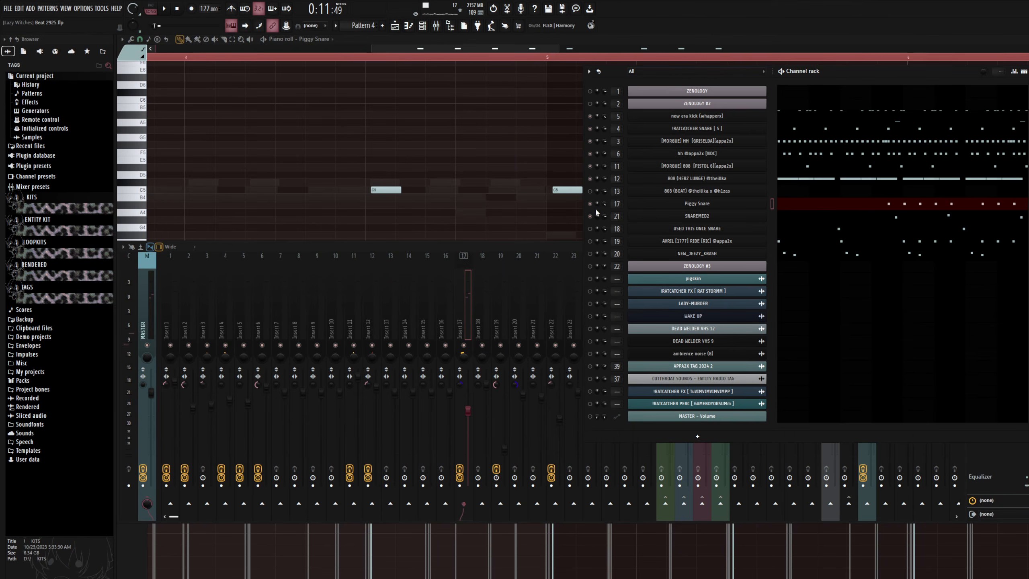
pyautogui.click(832, 224)
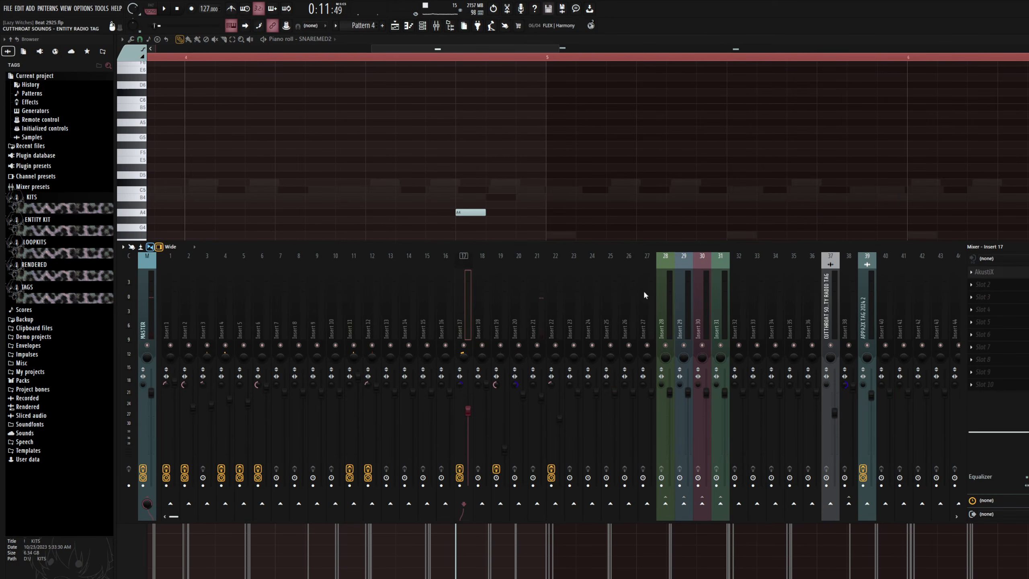
pyautogui.click(559, 330)
pyautogui.click(543, 327)
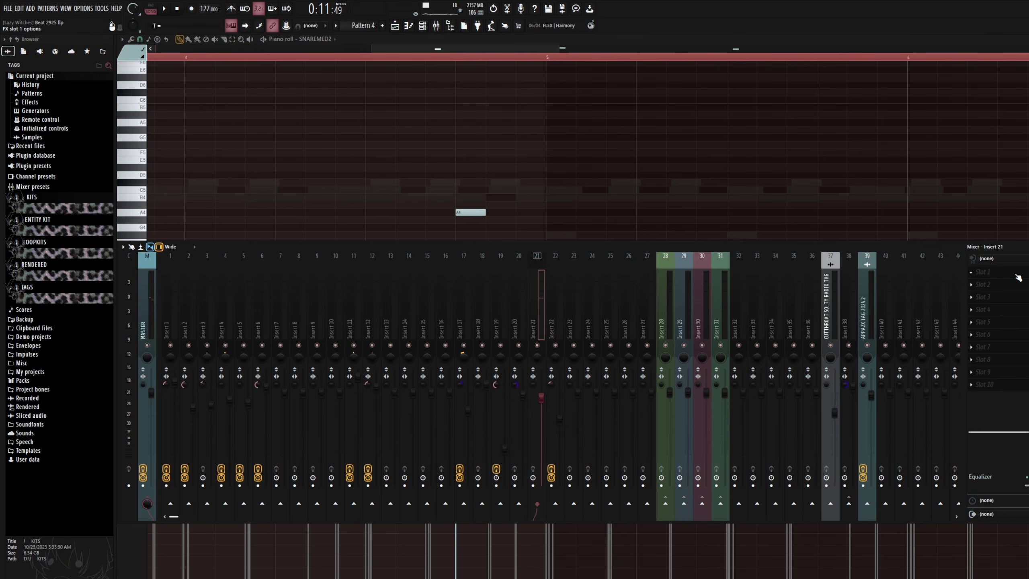
# Step: Play Pattern 4 while reviewing the full SNAREMED2 and USED THIS ONCE SNARE note layouts
pyautogui.click(423, 27)
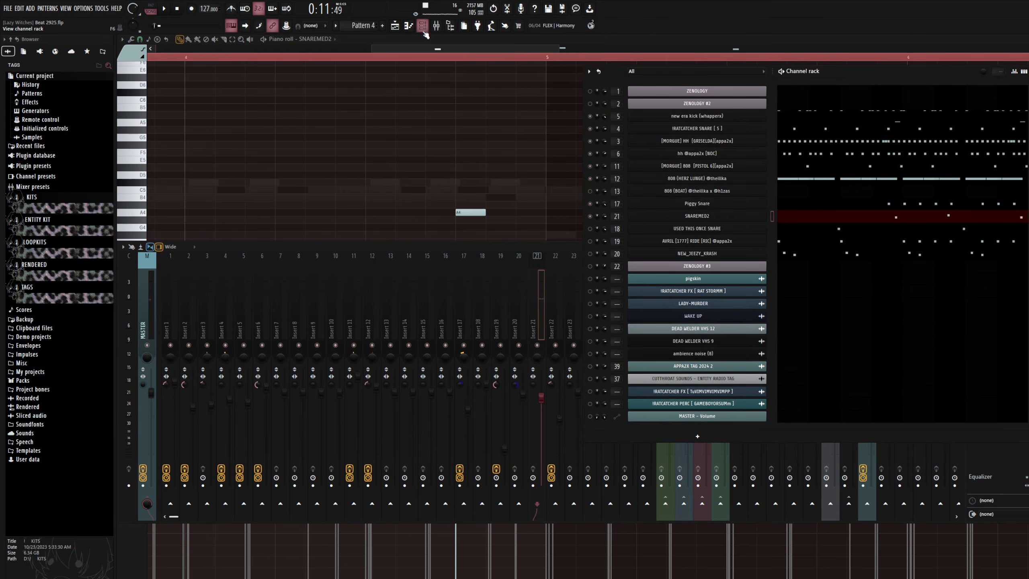
pyautogui.click(444, 45)
pyautogui.scroll(-4, 460, 60)
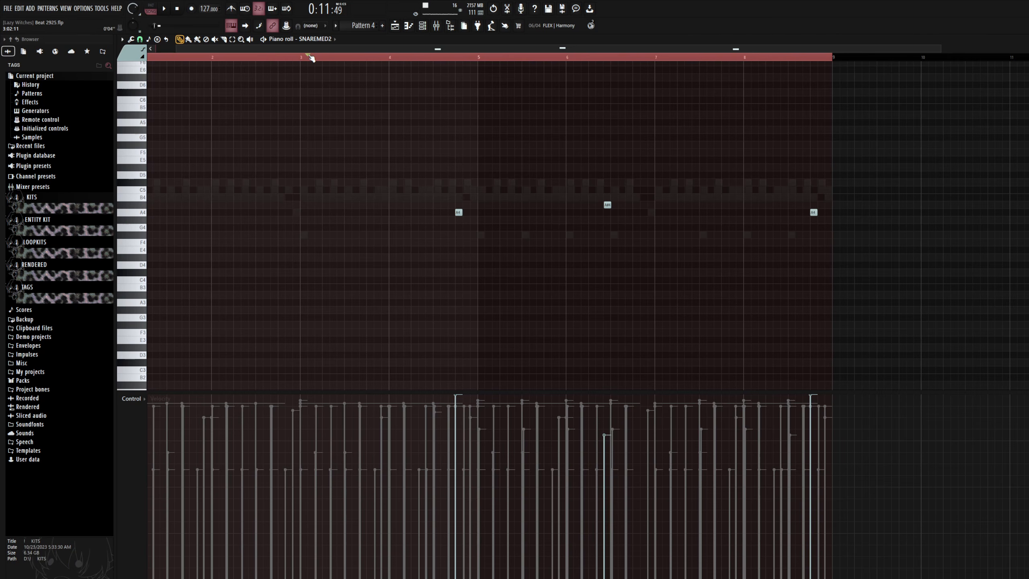
pyautogui.press('space')
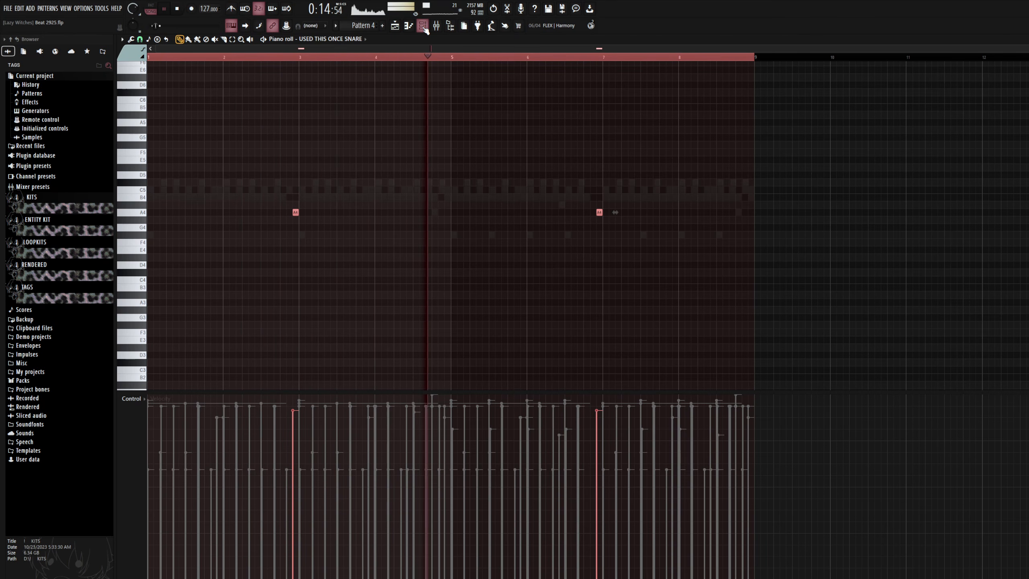
pyautogui.click(422, 25)
pyautogui.press('space')
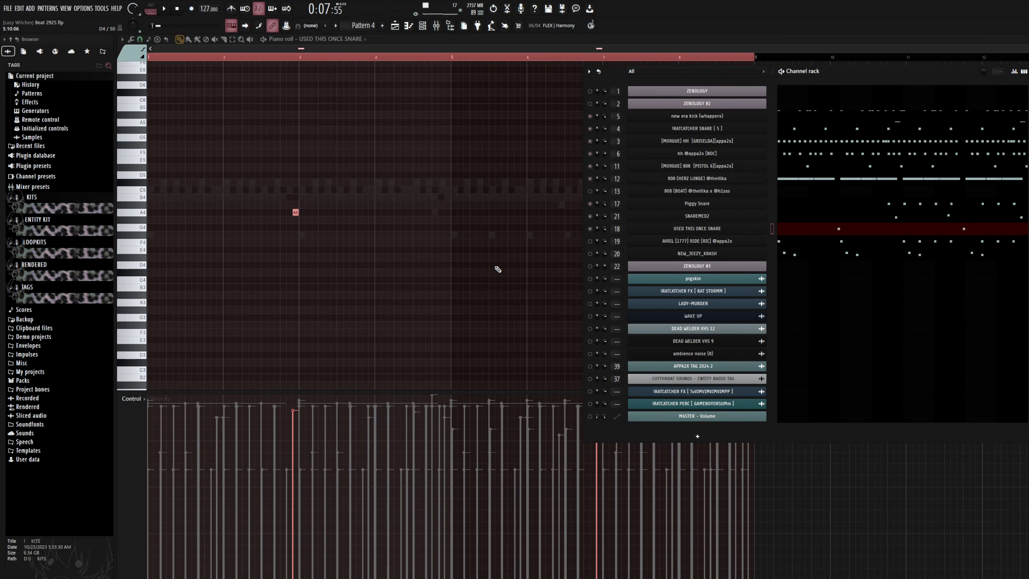
# Step: Open the AVRIL [1777] RIDE [RIC] notes in the piano roll and play Pattern 4 to hear them
pyautogui.click(825, 242)
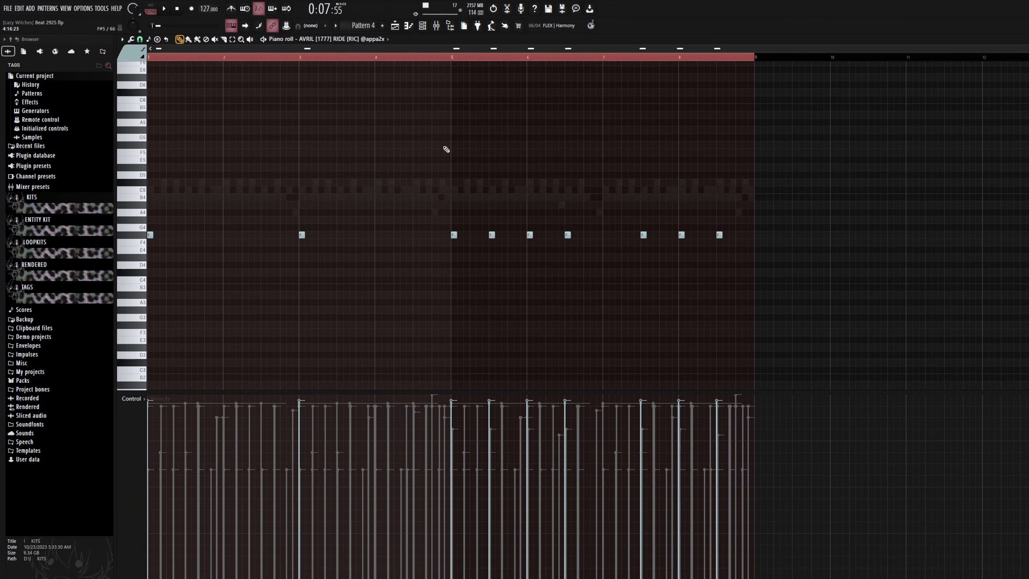
pyautogui.click(165, 11)
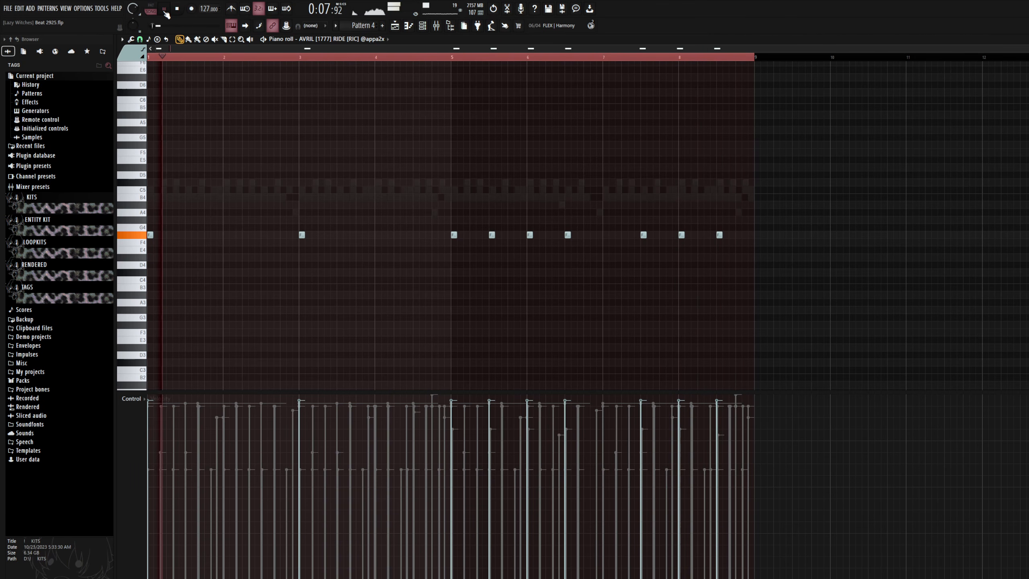
pyautogui.press('space')
# Step: Open the NEW_JEEZY_KRASH notes in the piano roll and audition the crash within Pattern 4
pyautogui.click(423, 27)
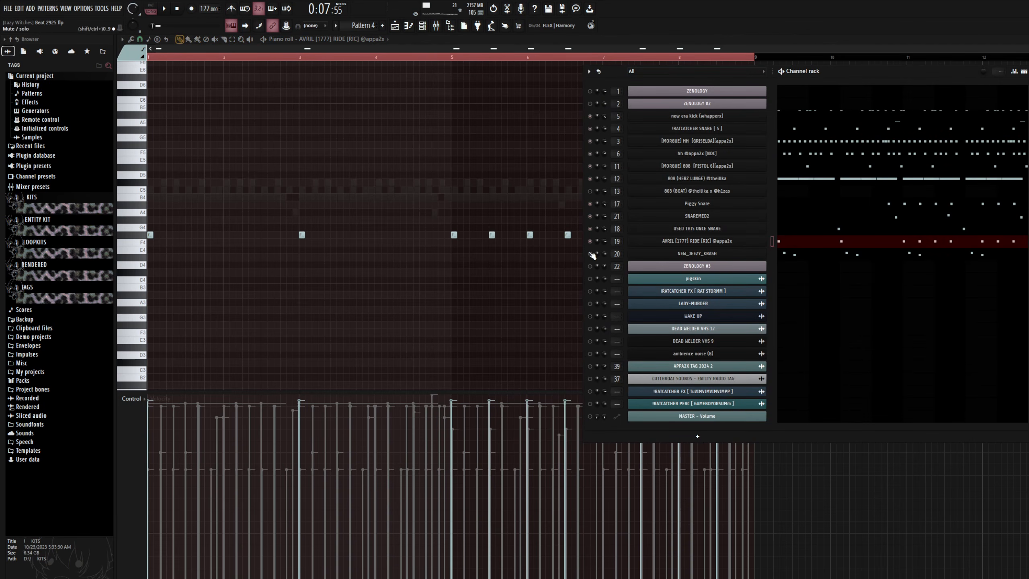
pyautogui.click(793, 255)
pyautogui.press('space')
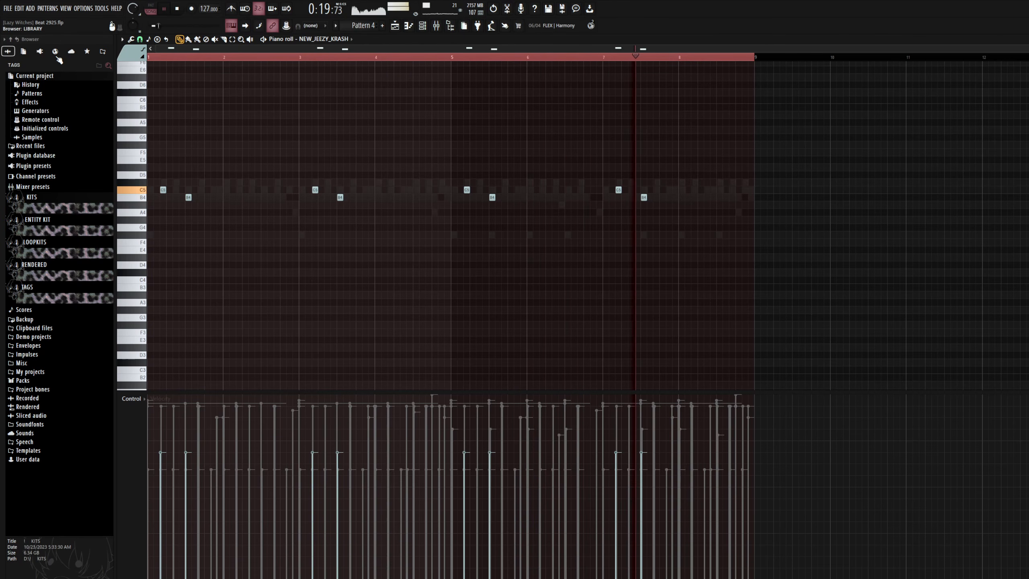
pyautogui.press('space')
# Step: Open the playlist and play the first Pattern 4 section with all channels unmuted
pyautogui.press('F6')
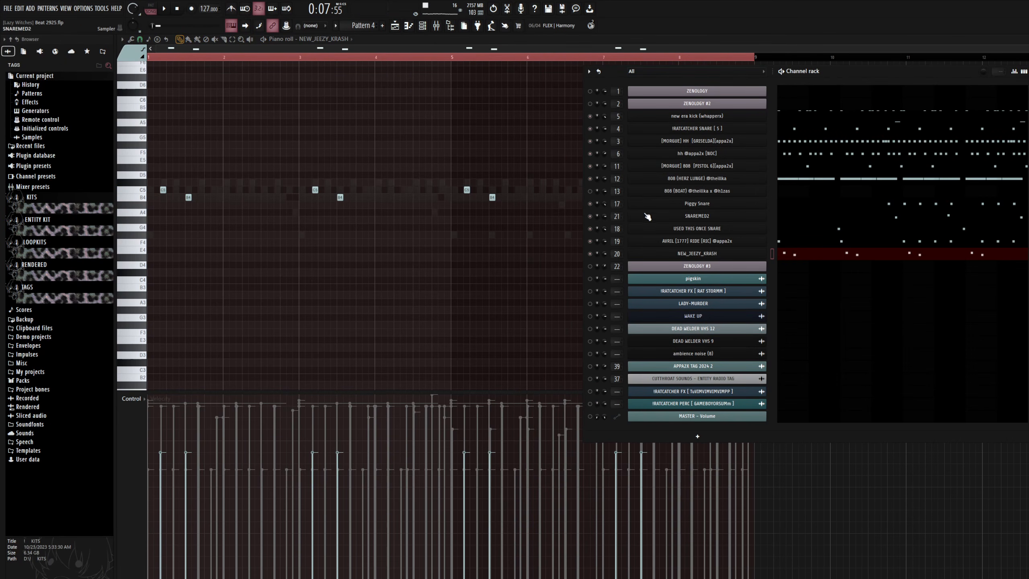
pyautogui.press('F5')
pyautogui.press('space')
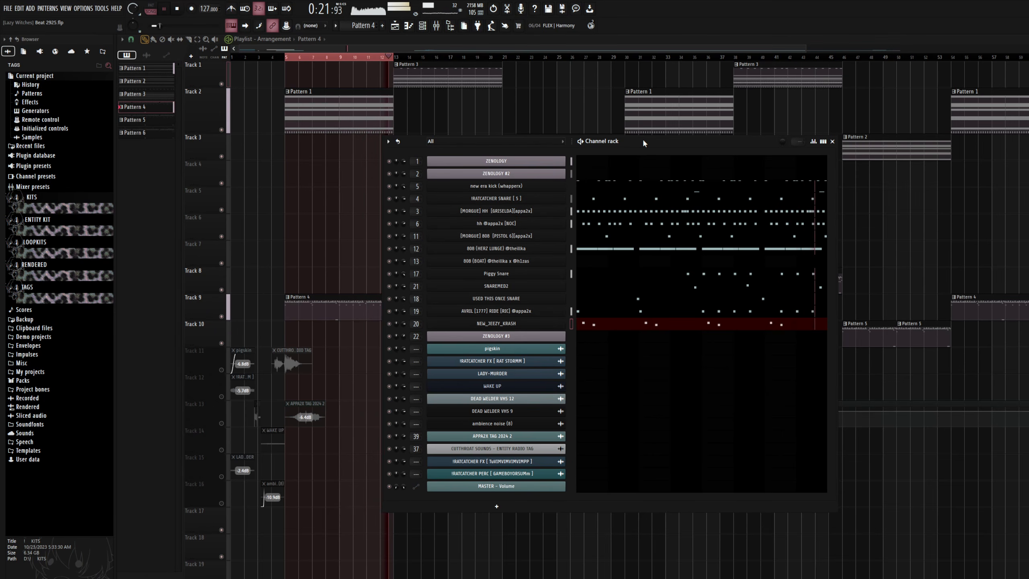
pyautogui.press('space')
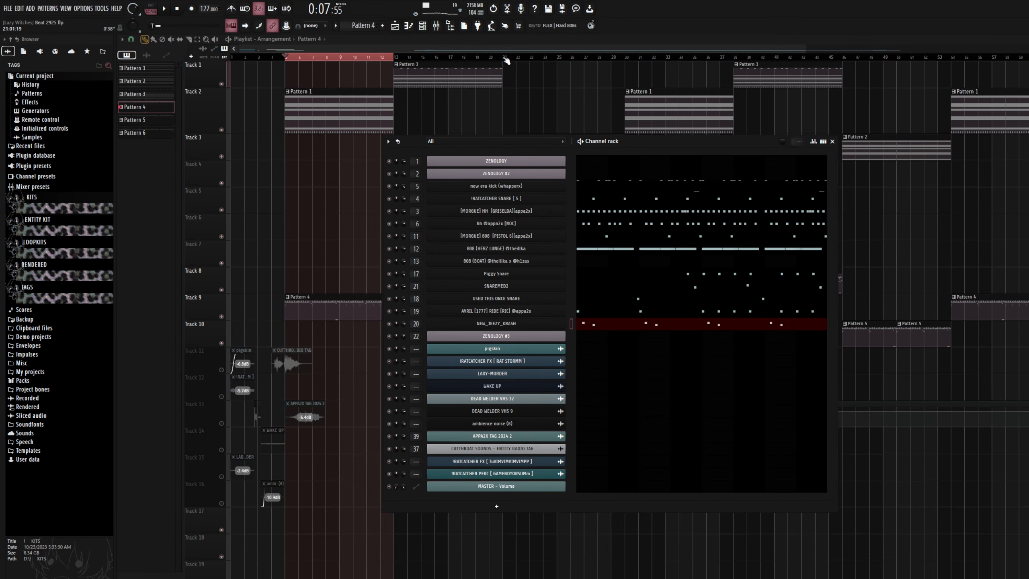
# Step: Select the playlist range of the first Pattern 3 clip, switch to Pattern 3 and examine the ZENOLOGY #3 notes
pyautogui.moveTo(499, 58); pyautogui.dragTo(402, 53)
pyautogui.press('F6')
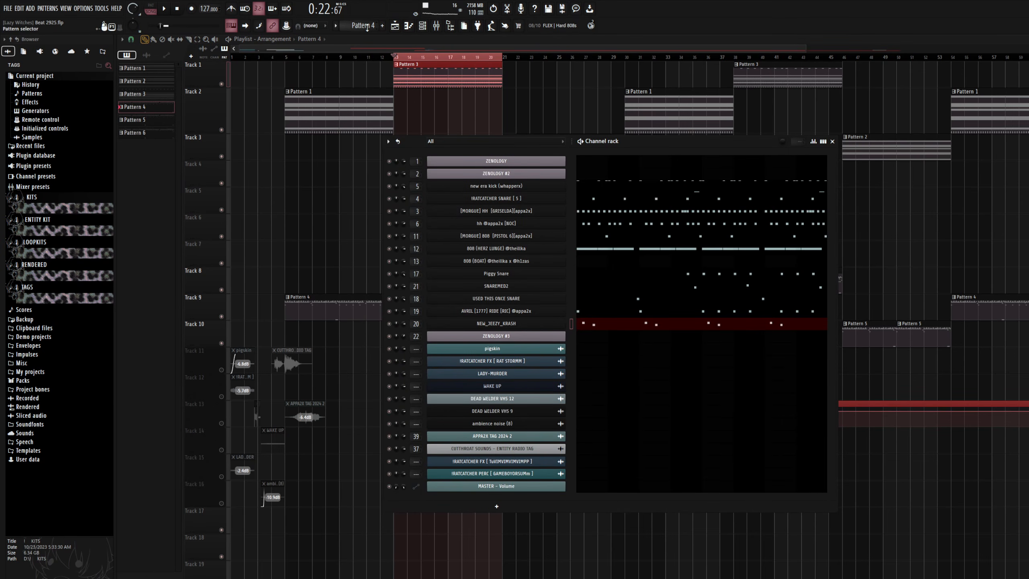
pyautogui.scroll(1, 368, 27)
pyautogui.click(637, 339)
pyautogui.scroll(3, 342, 192)
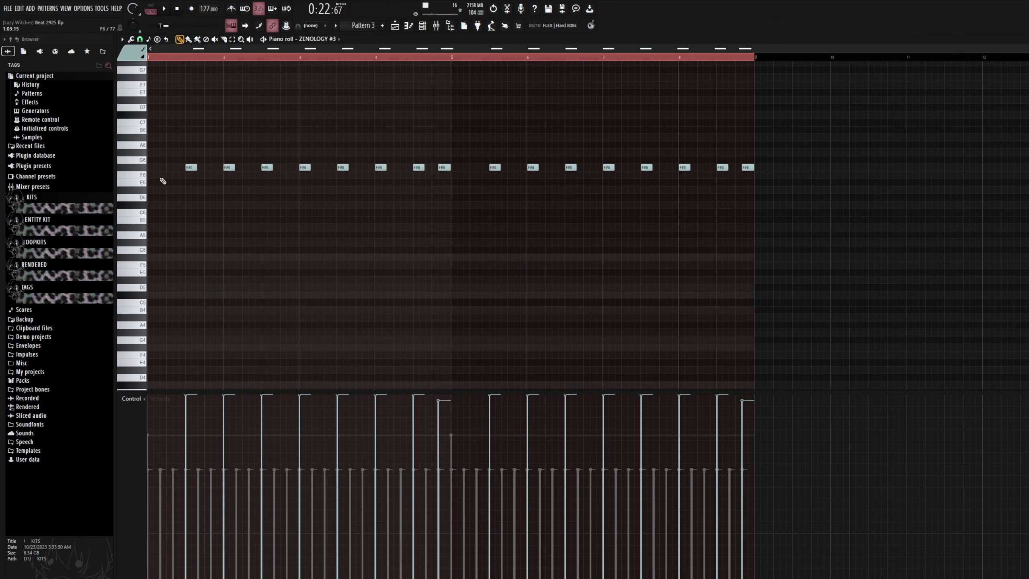
pyautogui.click(396, 29)
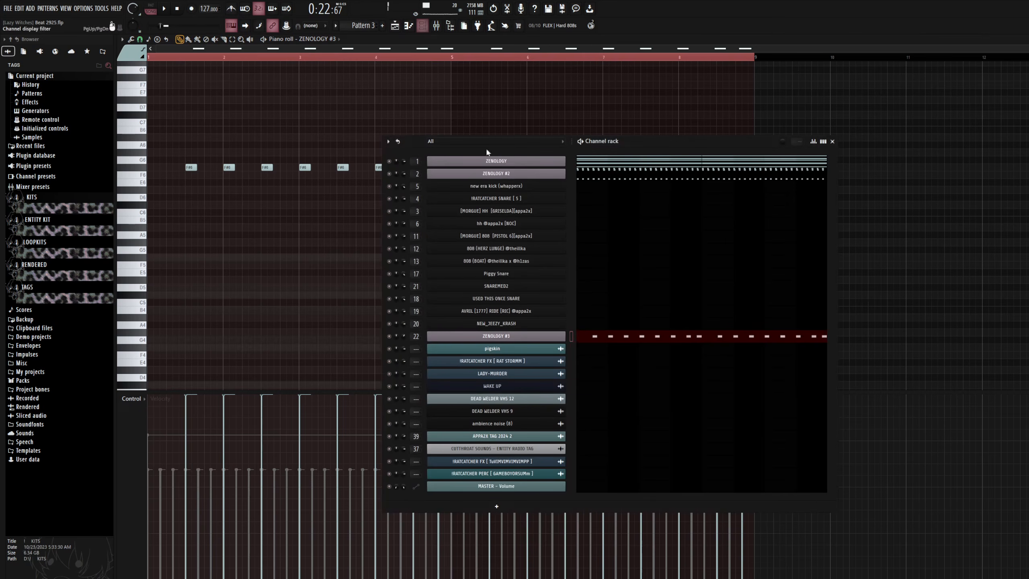
# Step: Review the Fruity Parametric EQ 2, AIR Flavor Pro and Fruity Delay 2 effects on ZENOLOGY #3's mixer insert 22
pyautogui.click(537, 337)
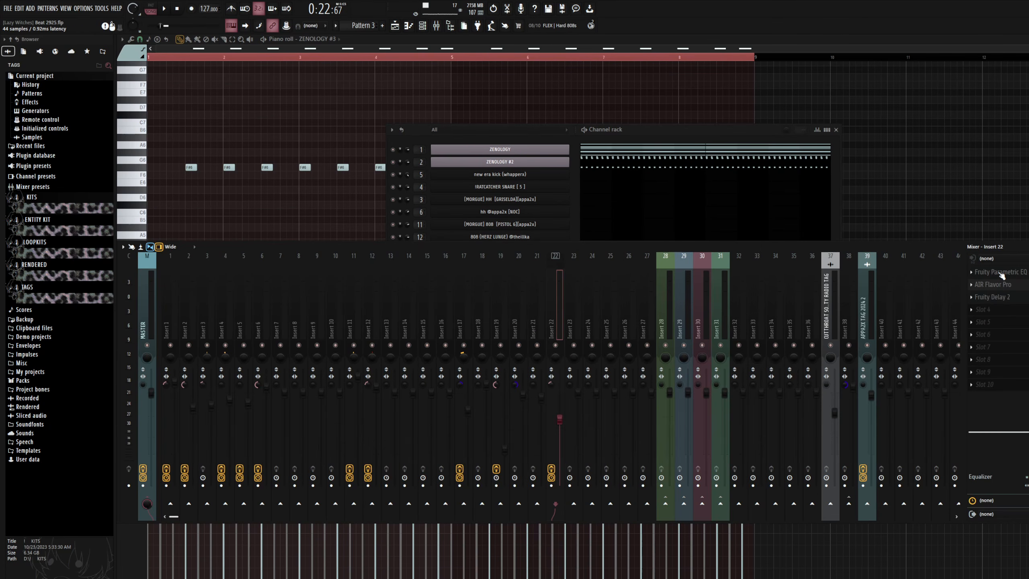
pyautogui.click(999, 274)
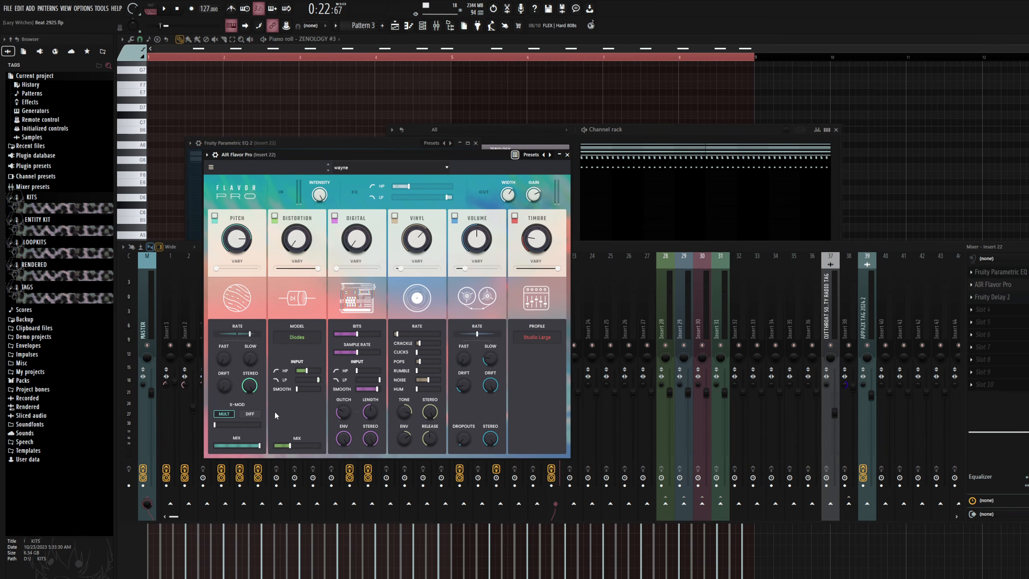
pyautogui.click(567, 155)
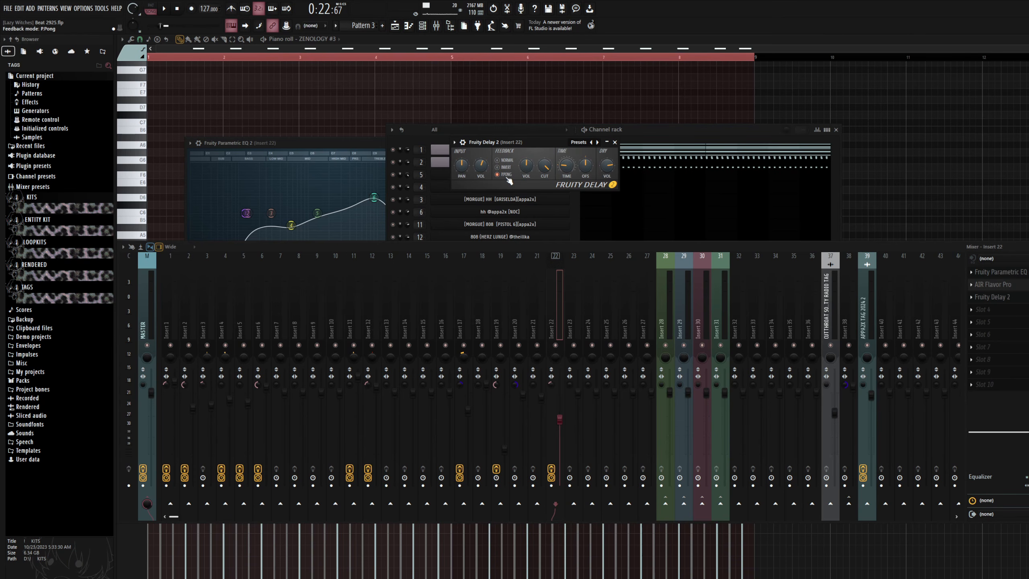
pyautogui.click(615, 142)
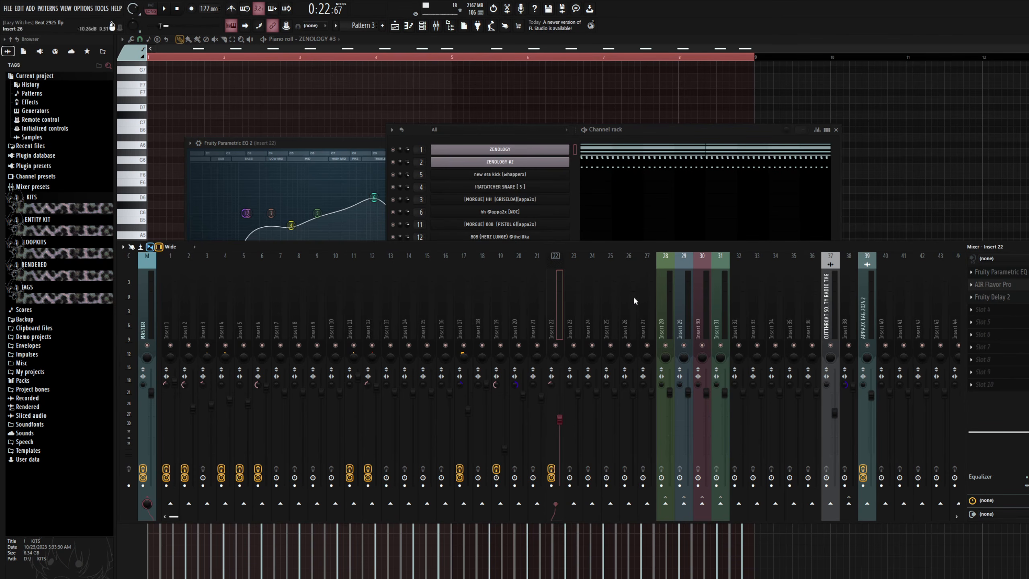
# Step: Open the ZENOLOGY #3 notes in the piano roll, examine the bar 4 ending and play Pattern 3
pyautogui.moveTo(679, 131); pyautogui.dragTo(632, 118)
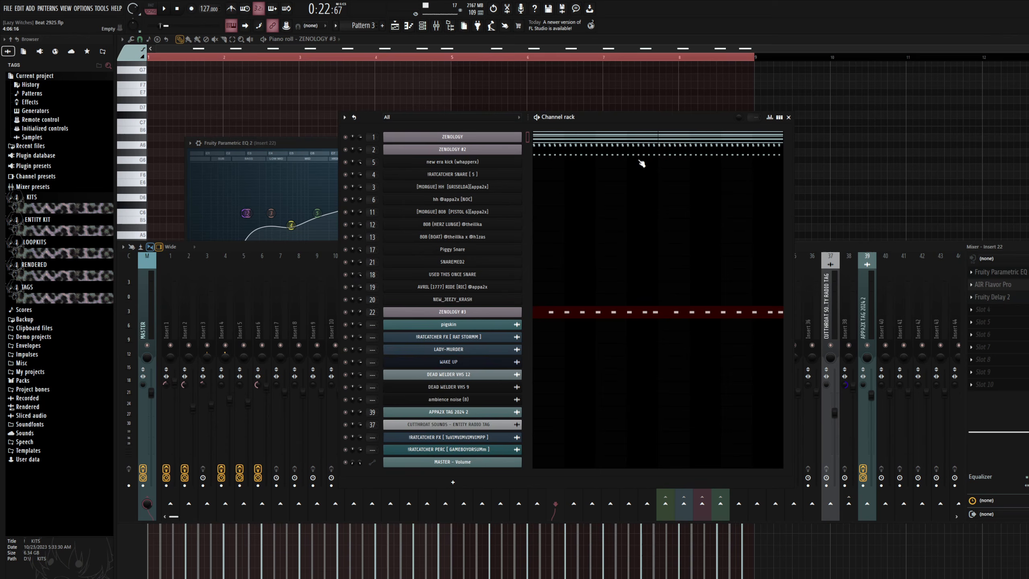
pyautogui.click(628, 311)
pyautogui.click(630, 312)
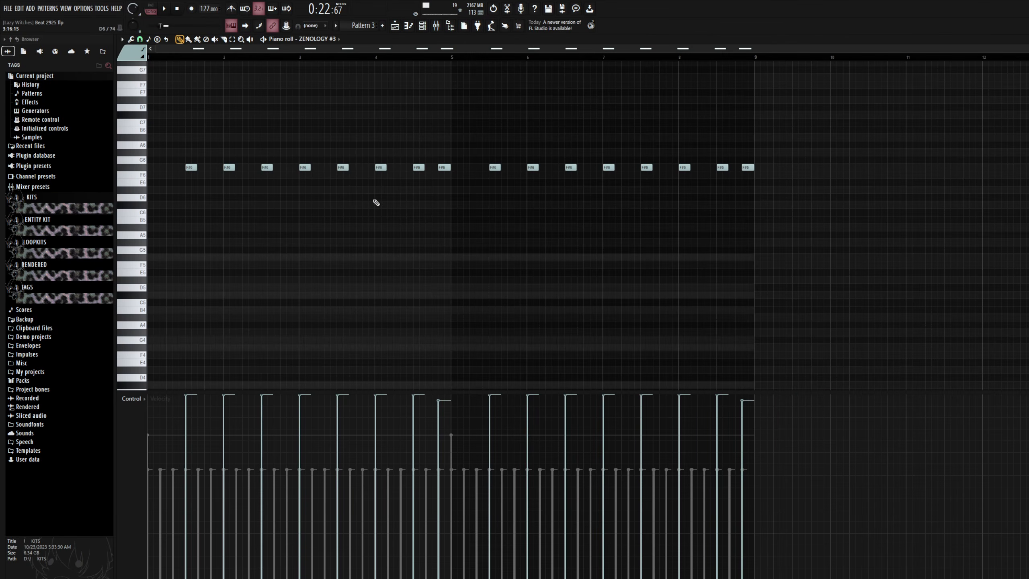
pyautogui.scroll(8, 448, 58)
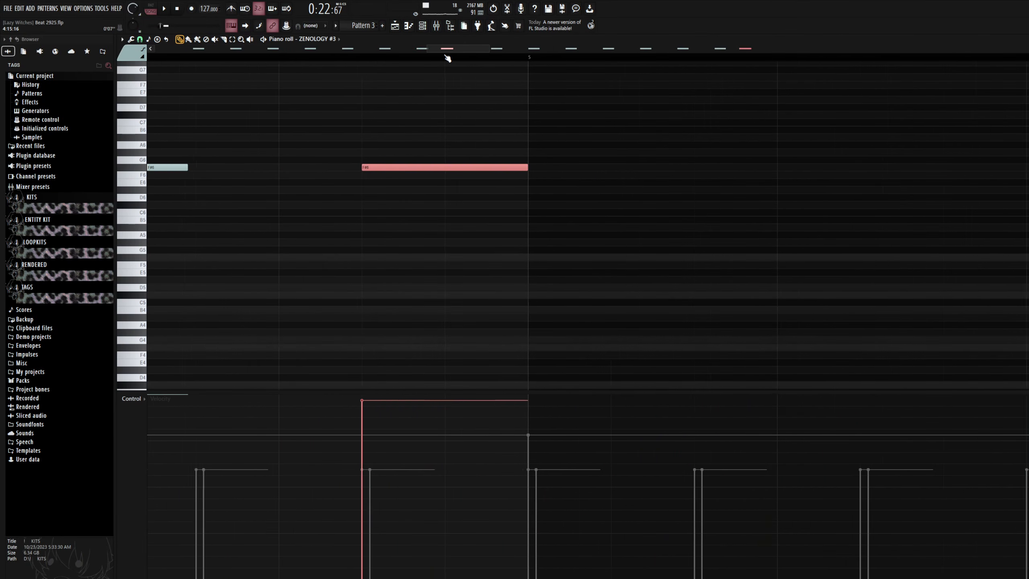
pyautogui.scroll(-5, 447, 58)
pyautogui.scroll(-6, 447, 58)
pyautogui.scroll(12, 447, 57)
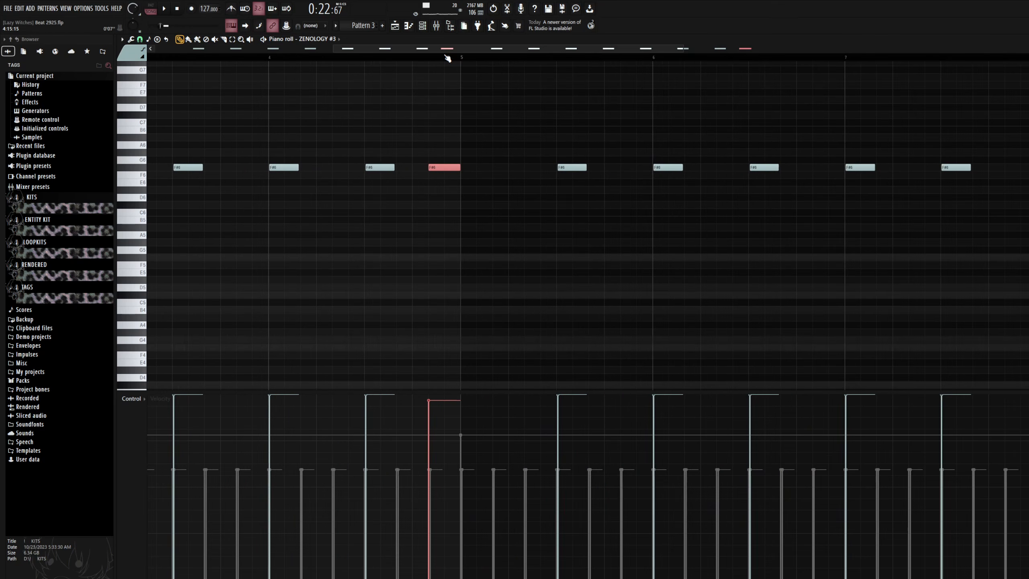
pyautogui.press('space')
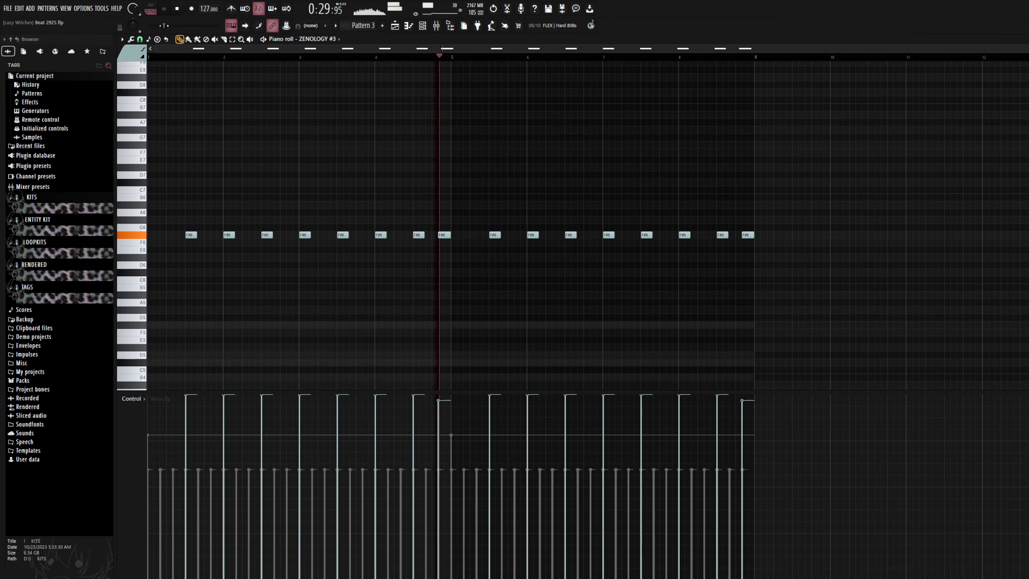
pyautogui.press('space')
# Step: Switch to Pattern 6, open the new era kick (whappers) notes and highlight the C5 hits and the D#4–F#4 fill ending bar 8
pyautogui.press('F6')
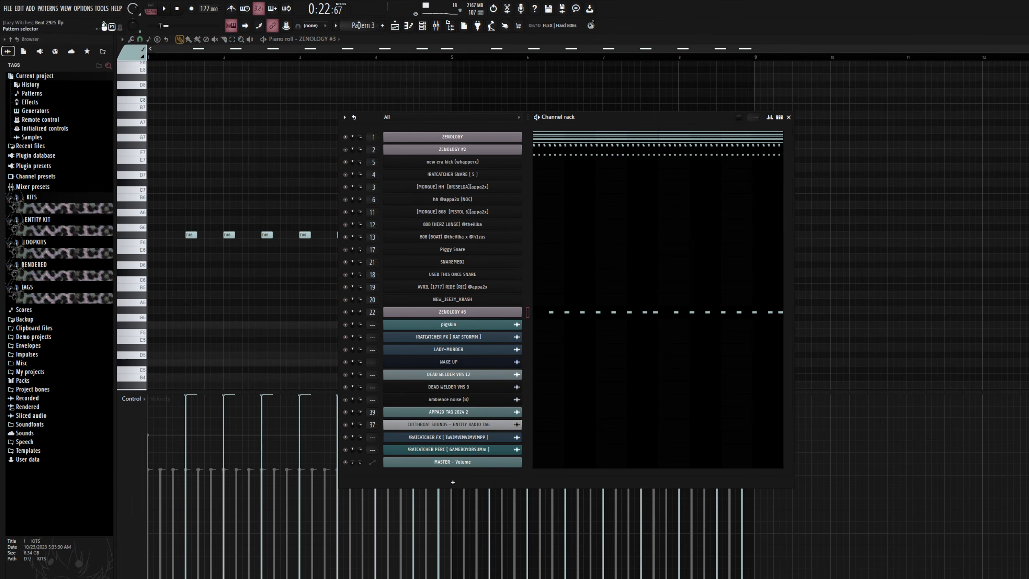
pyautogui.scroll(-3, 359, 26)
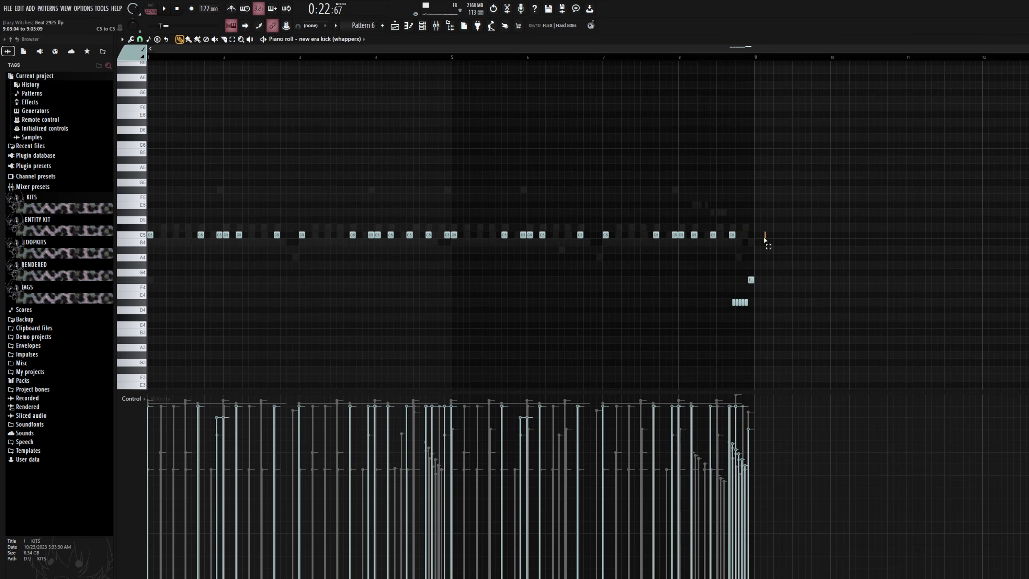
pyautogui.moveTo(765, 239); pyautogui.dragTo(148, 227)
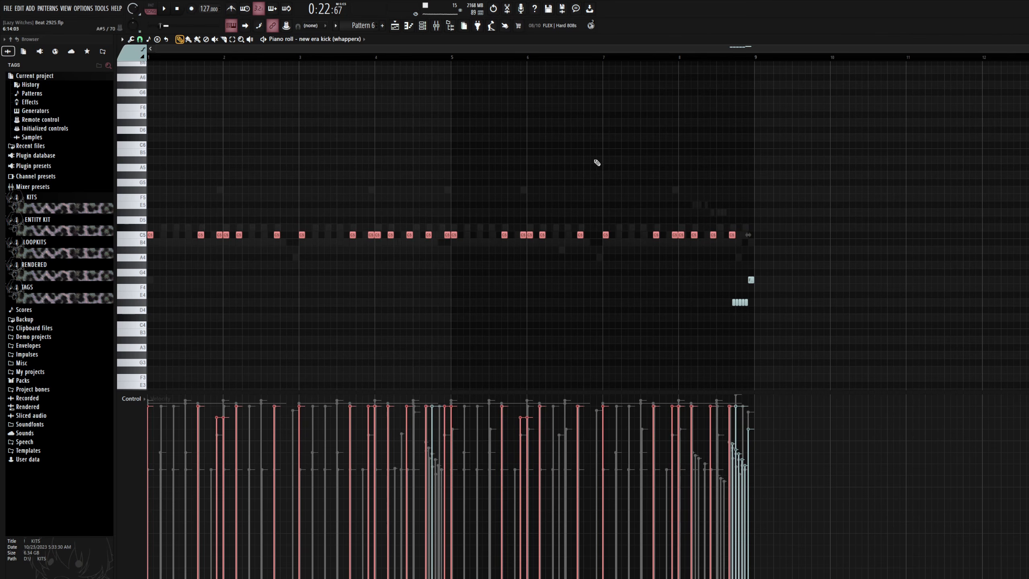
pyautogui.scroll(5, 764, 55)
pyautogui.moveTo(722, 50); pyautogui.dragTo(664, 70)
pyautogui.moveTo(851, 335); pyautogui.dragTo(578, 270)
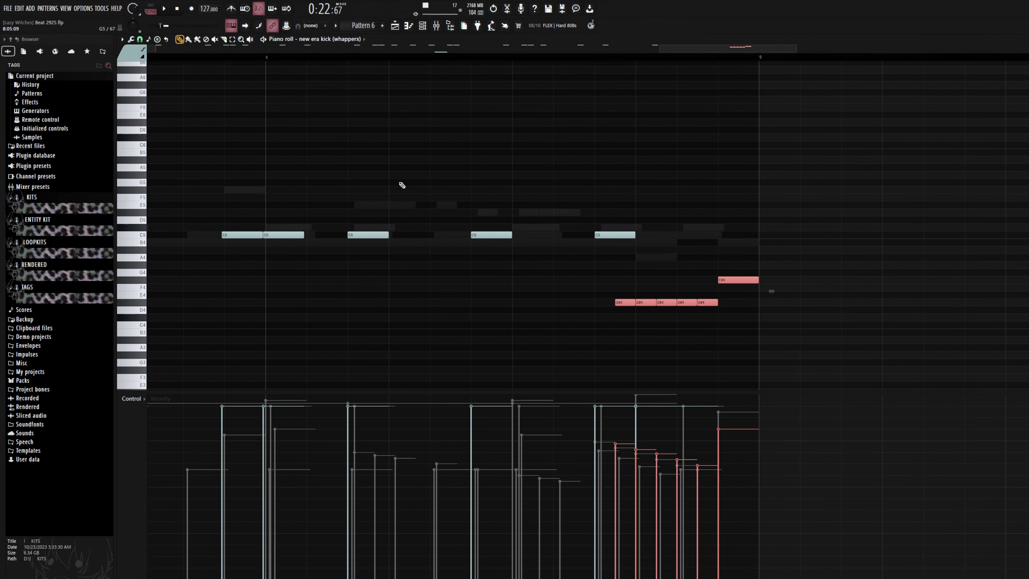
pyautogui.click(143, 46)
pyautogui.click(150, 125)
pyautogui.click(788, 312)
pyautogui.rightClick(807, 312)
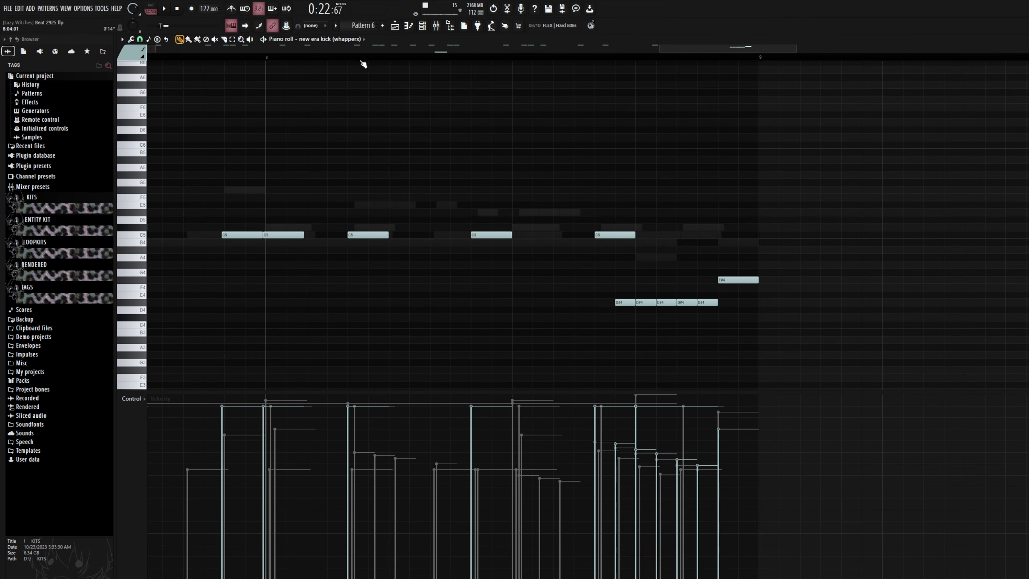
# Step: Examine the kick's low E2 note in bar 8 and bring up the !RATCATCHER SNARE [ 5 ] notes
pyautogui.press('F6')
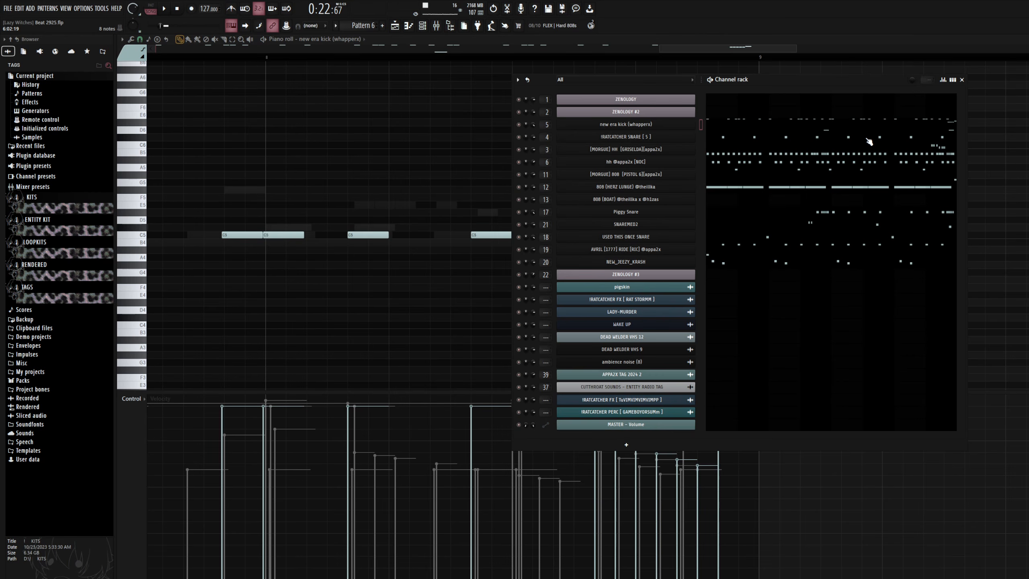
pyautogui.press('F6')
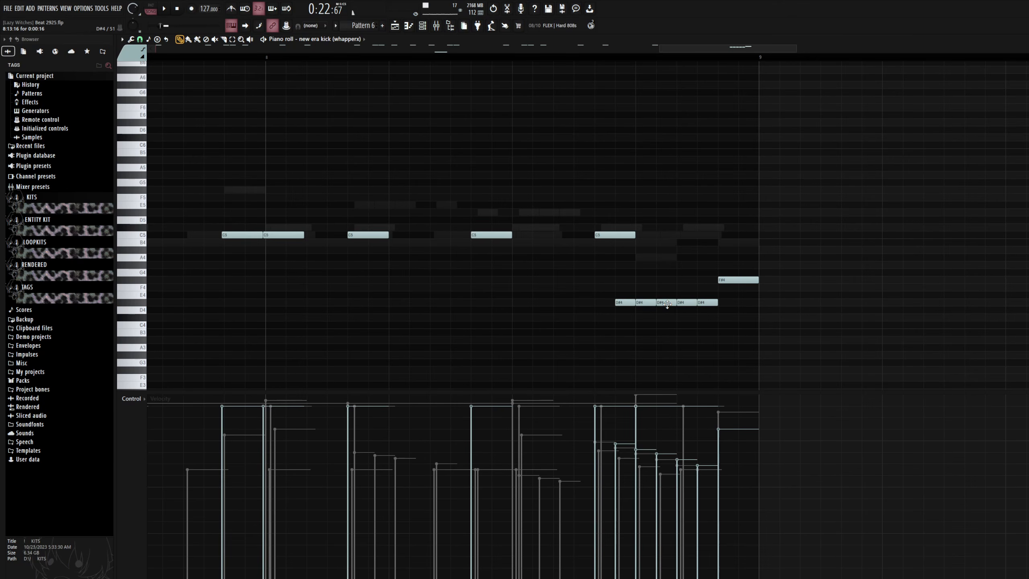
pyautogui.moveTo(724, 280); pyautogui.dragTo(664, 182)
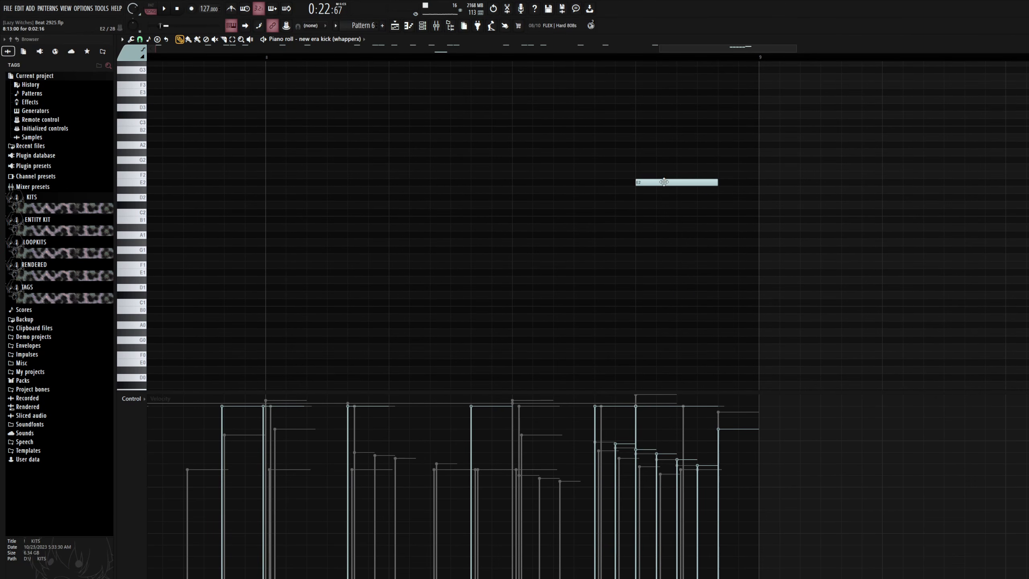
pyautogui.scroll(-8, 587, 57)
pyautogui.press('Down')
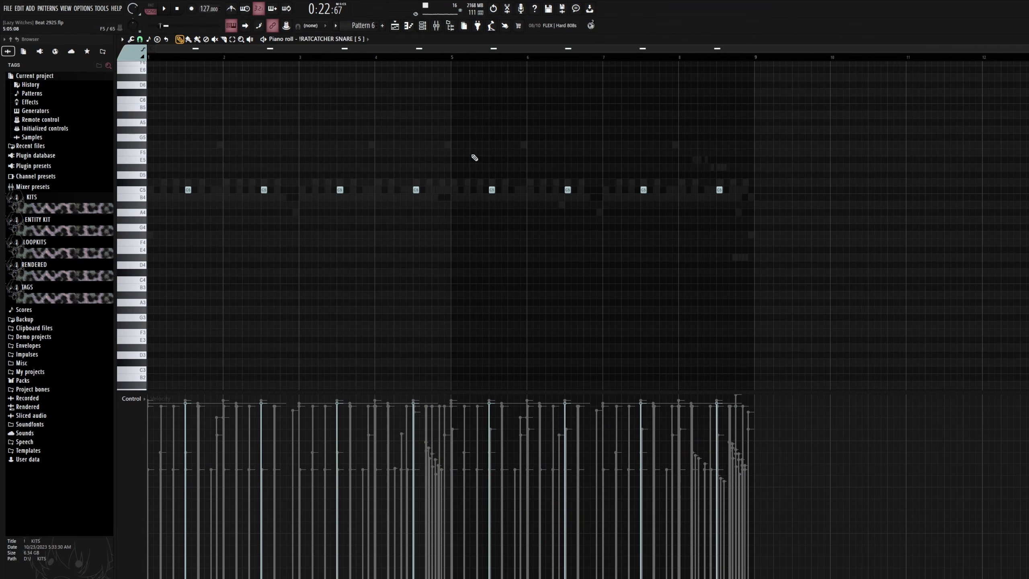
# Step: Open the [MORGUE] HH [GRISELDA] notes and highlight the raised E5 and D#5 hi-hats in bar 8
pyautogui.press('F6')
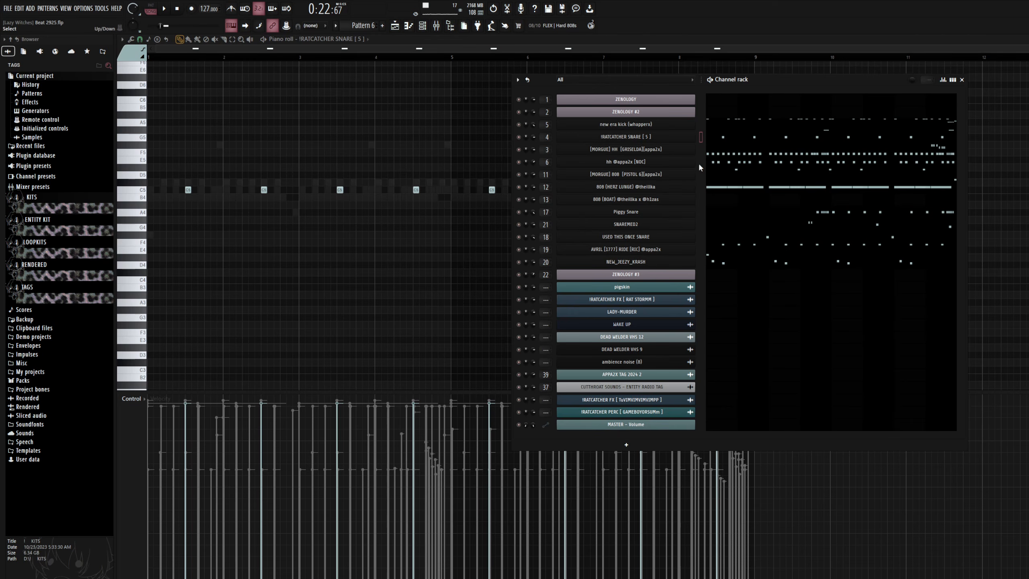
pyautogui.click(729, 152)
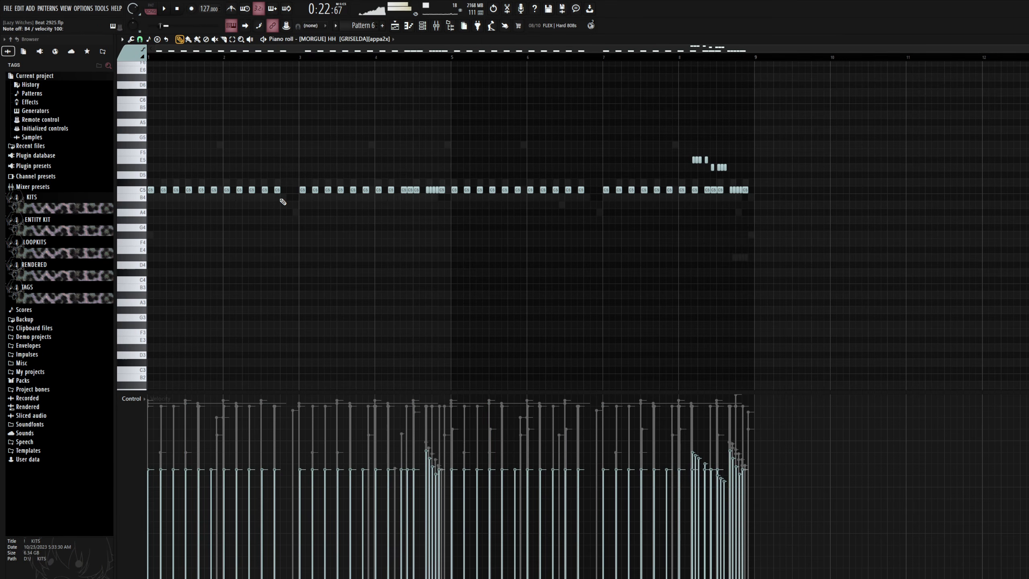
pyautogui.scroll(5, 737, 162)
pyautogui.moveTo(445, 127); pyautogui.dragTo(830, 193)
pyautogui.rightClick(809, 130)
pyautogui.click(139, 41)
pyautogui.click(152, 126)
# Step: Try duplicating the raised bar 8 hi-hats up to A#5 and A5
pyautogui.scroll(3, 473, 133)
pyautogui.moveTo(423, 134); pyautogui.dragTo(480, 105)
pyautogui.rightClick(570, 133)
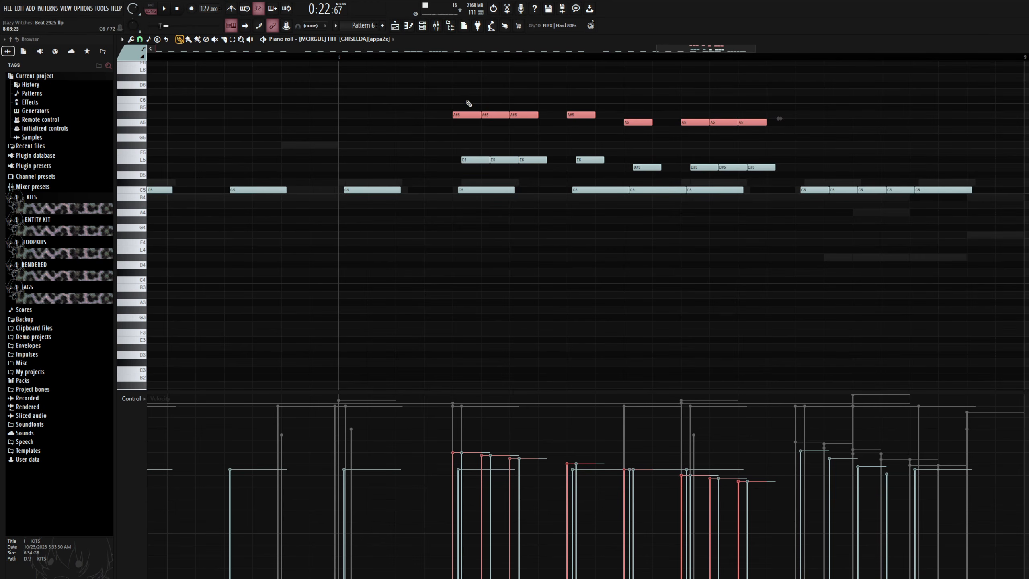
pyautogui.hotkey('shift', 'Right')
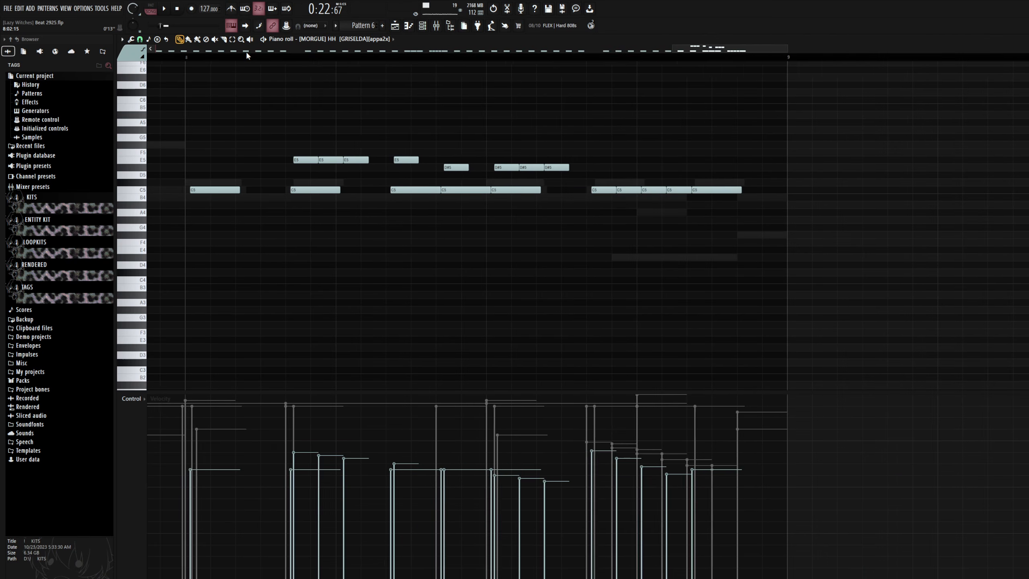
# Step: Open Pattern 6's hh [NOC] notes in the piano roll and highlight the whole row of hits
pyautogui.scroll(-2, 261, 60)
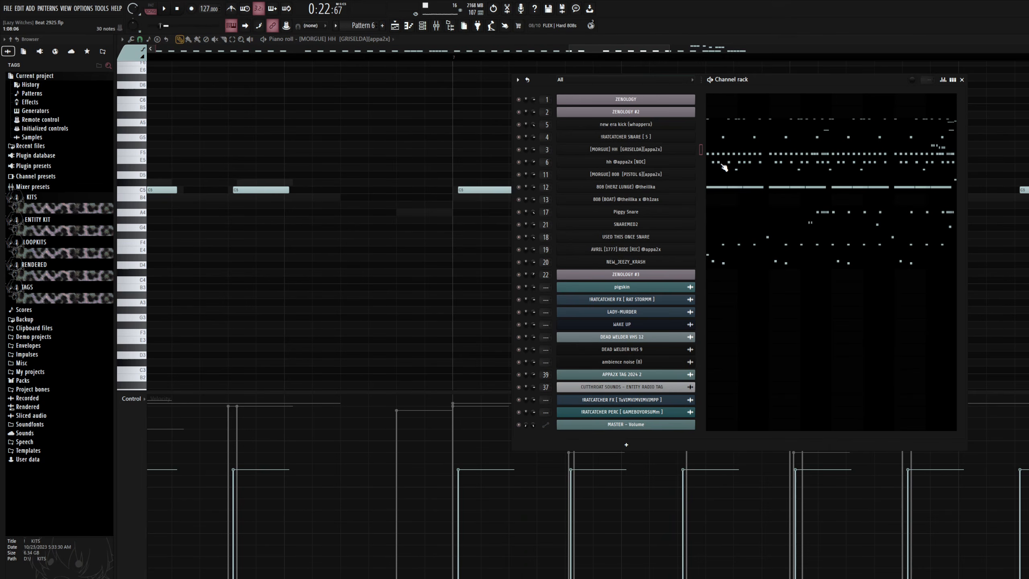
pyautogui.press('F6')
pyautogui.scroll(-4, 468, 61)
pyautogui.scroll(-2, 468, 61)
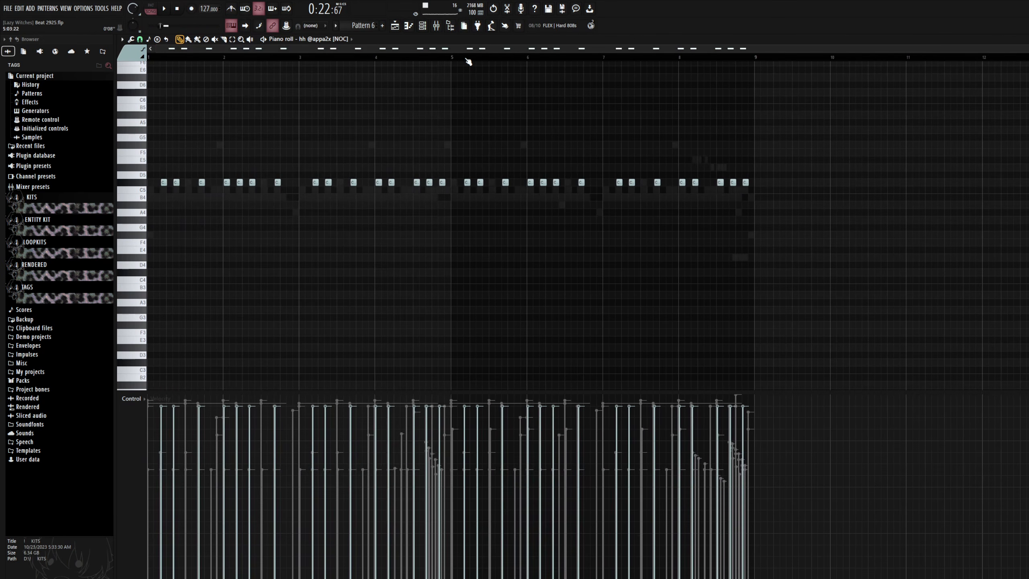
pyautogui.moveTo(826, 219); pyautogui.dragTo(148, 135)
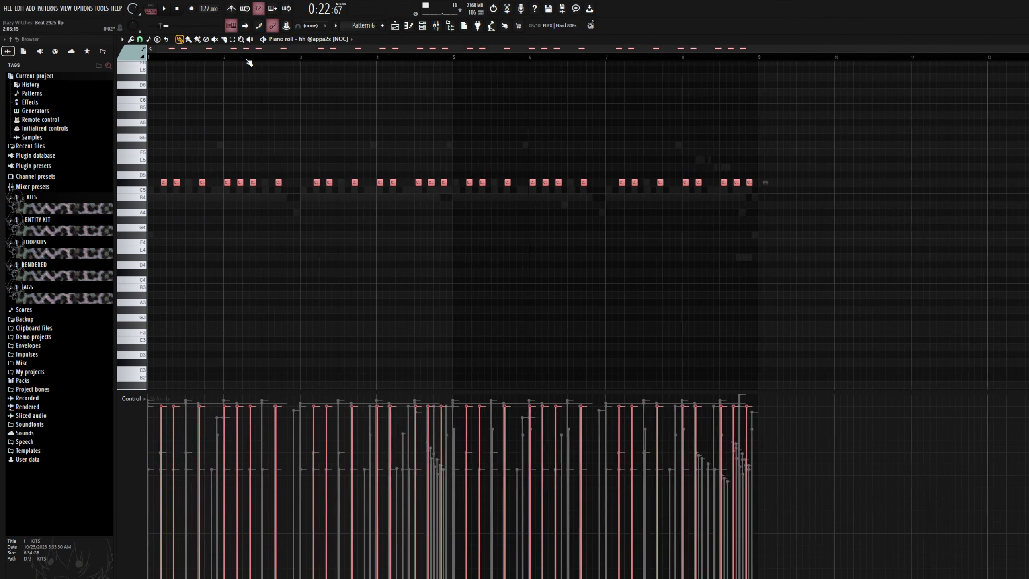
pyautogui.scroll(1, 363, 26)
pyautogui.scroll(-1, 363, 26)
# Step: Open the [MORGUE] 808 [PISTOL 6] notes and highlight the F#5 hits, followed by the single B4 hit ending bar 8
pyautogui.press('F6')
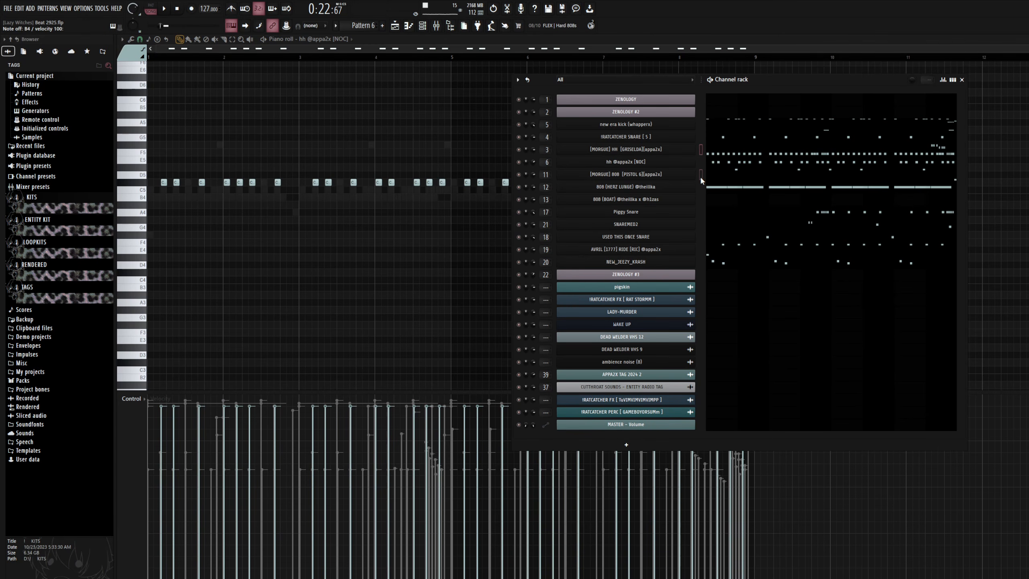
pyautogui.click(701, 176)
pyautogui.press('F6')
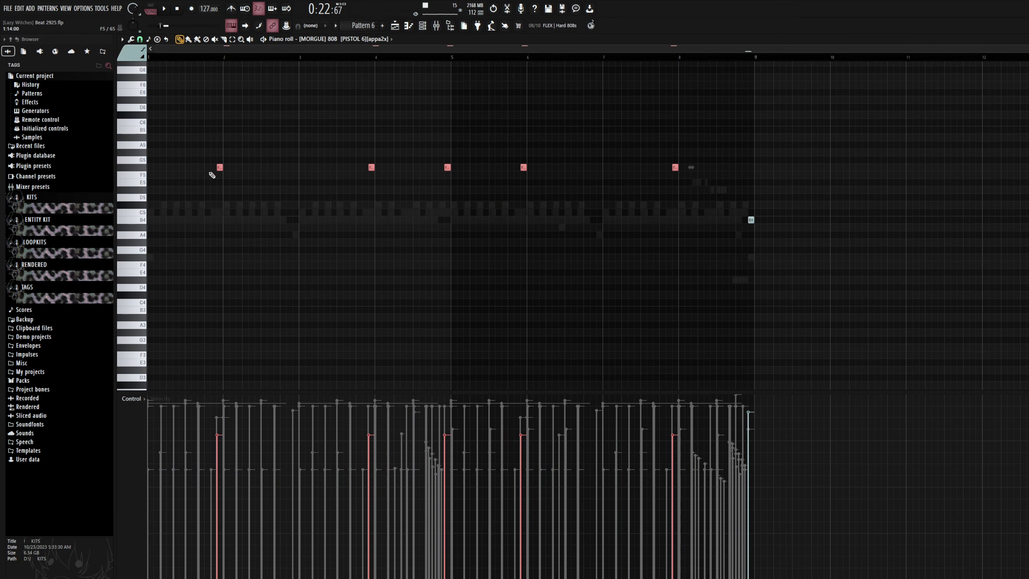
pyautogui.click(145, 168)
pyautogui.keyDown('ctrl'); pyautogui.click(146, 220); pyautogui.keyUp('ctrl')
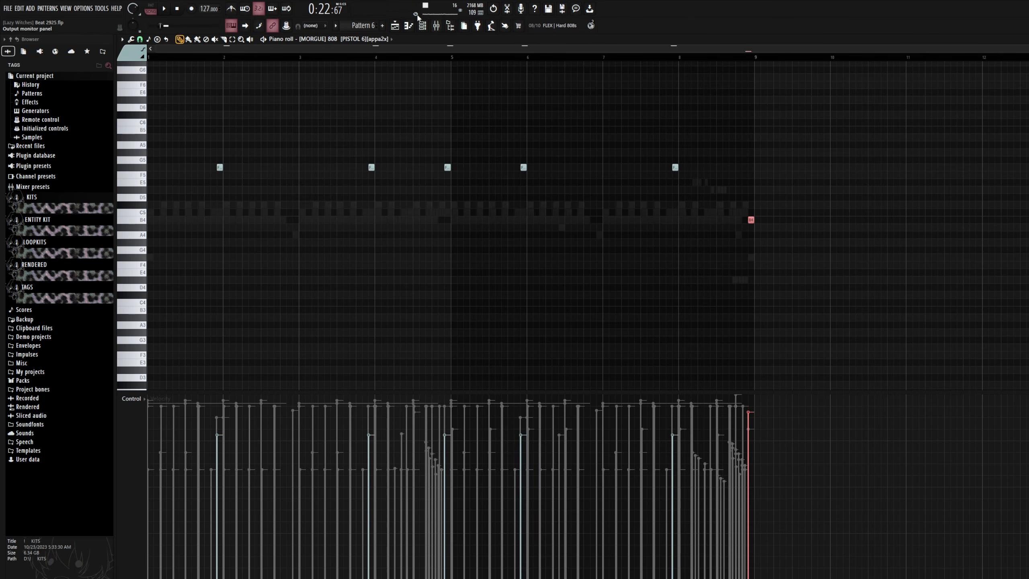
# Step: Open the 808 (HERZ LUNGE) notes in the piano roll and examine the sustained B4 bass line
pyautogui.press('F6')
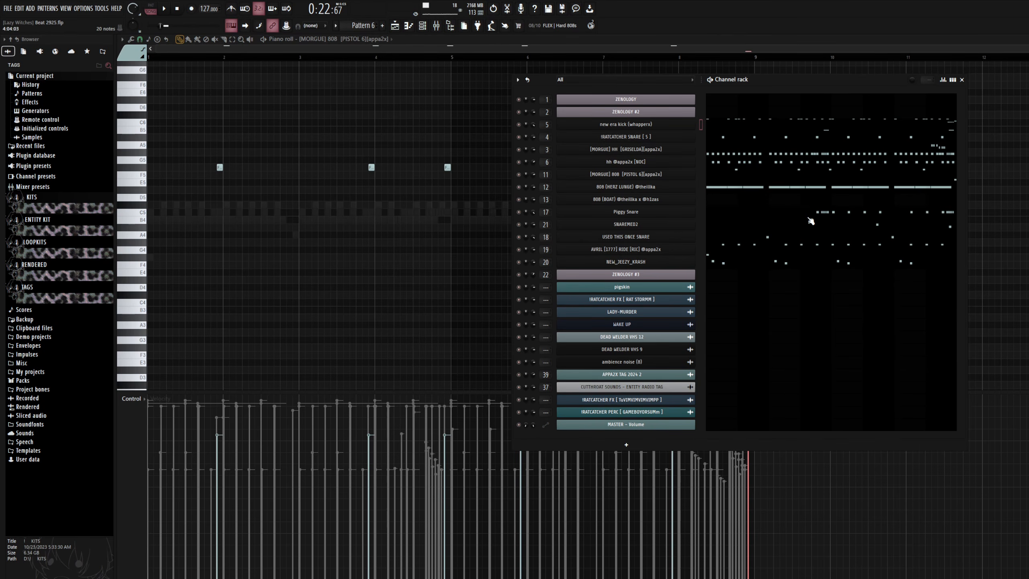
pyautogui.click(712, 186)
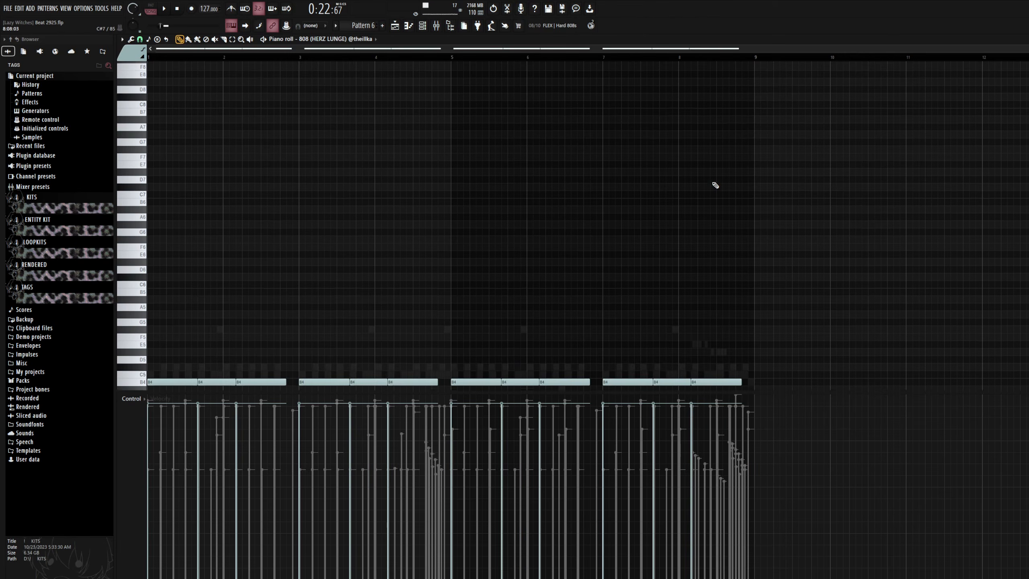
pyautogui.click(423, 28)
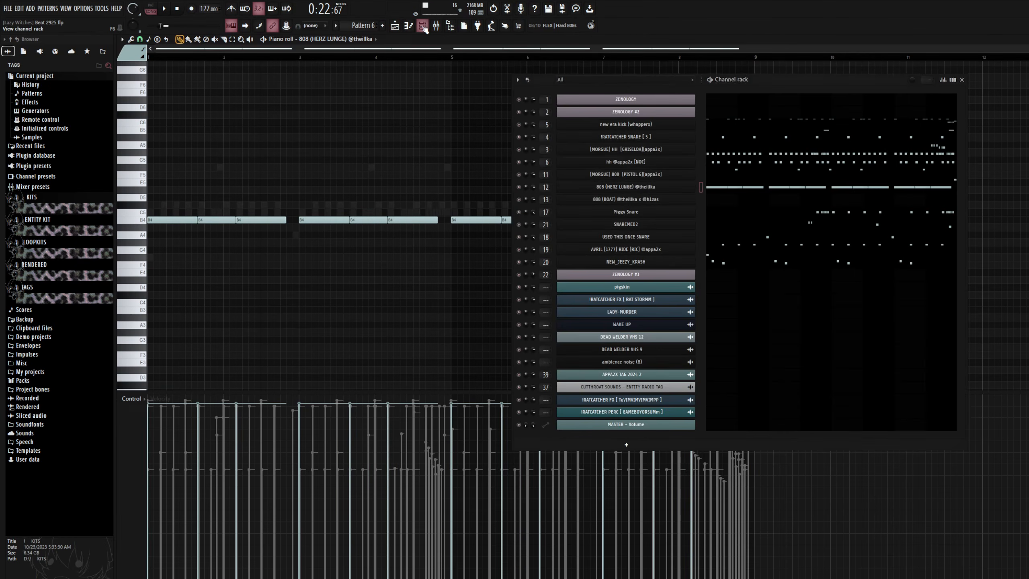
# Step: Open the Piggy Snare notes and highlight the six-note roll ending bar 4 to examine its velocities
pyautogui.click(724, 211)
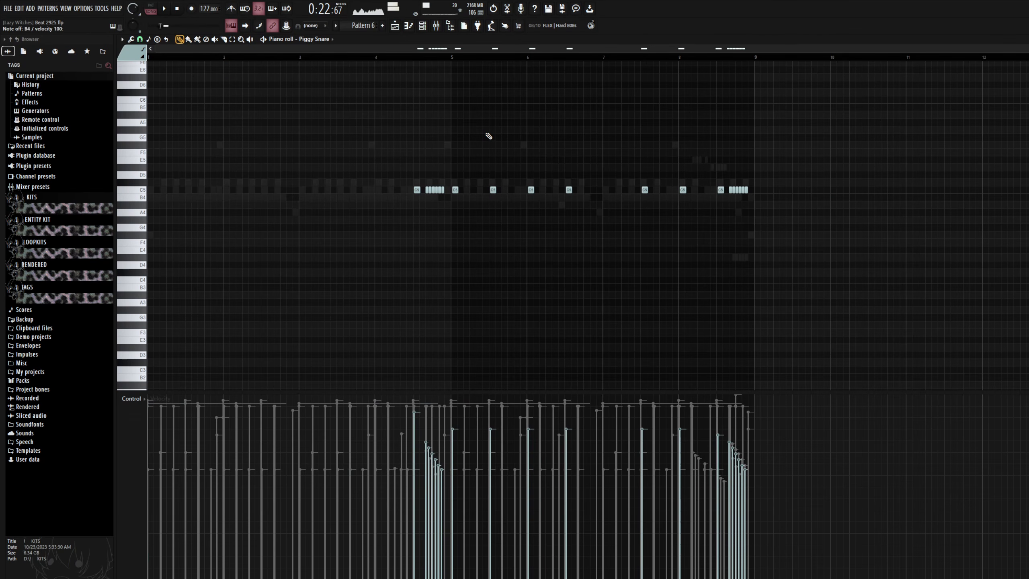
pyautogui.scroll(6, 426, 59)
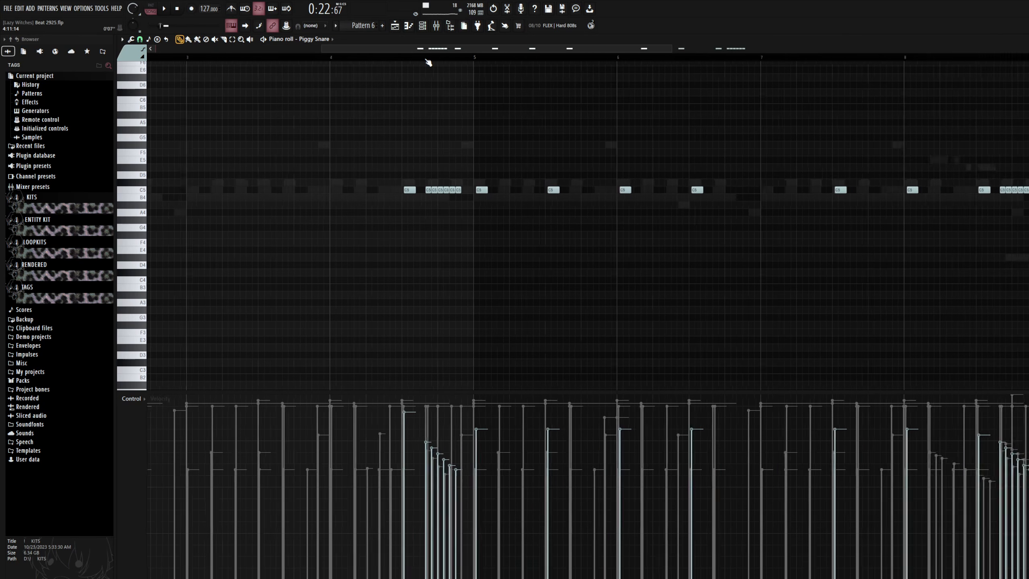
pyautogui.moveTo(418, 173); pyautogui.dragTo(534, 214)
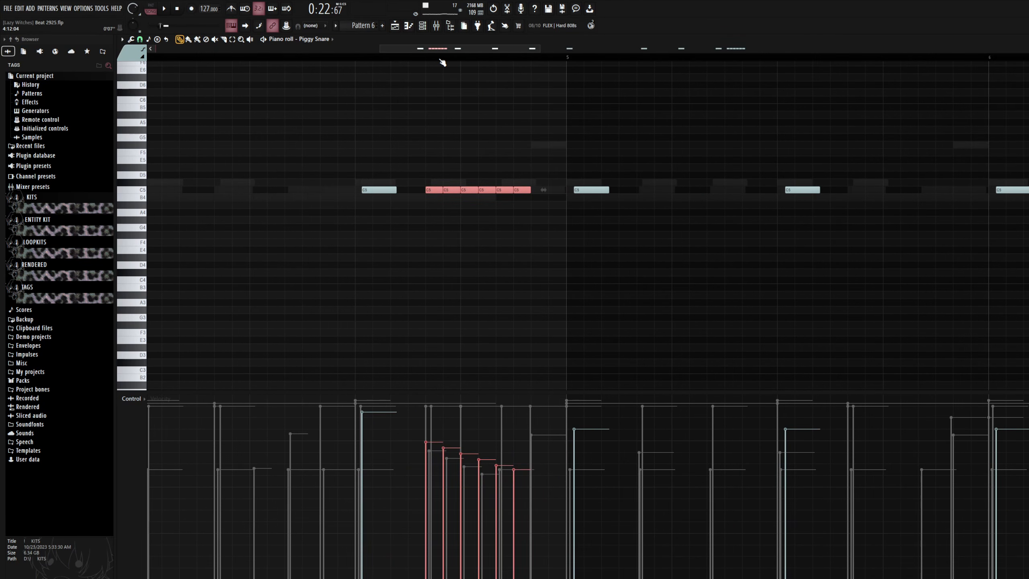
pyautogui.scroll(4, 442, 63)
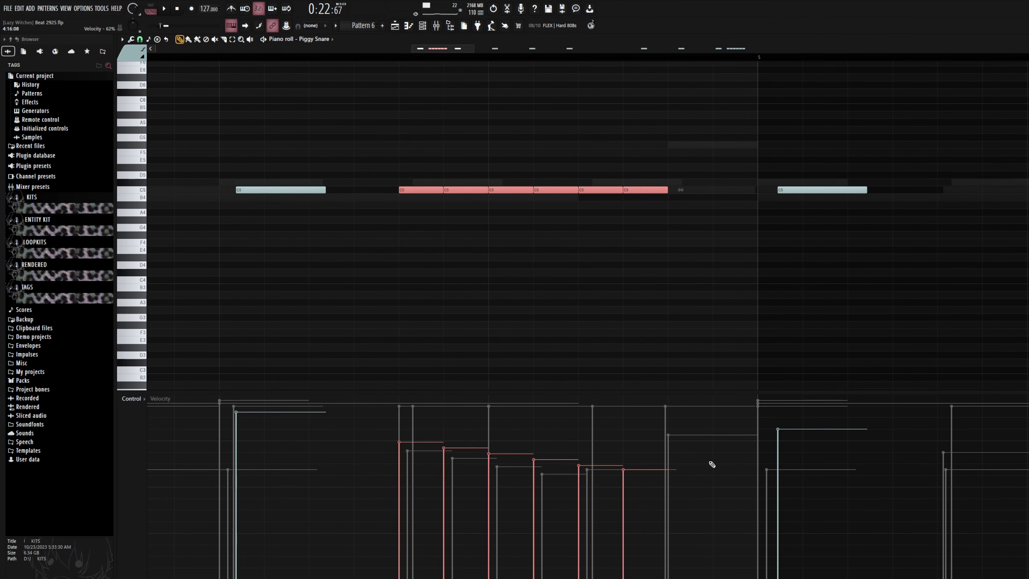
# Step: Audition the Piggy Snare roll ending bar 4, and highlight and play the matching roll ending bar 8
pyautogui.scroll(-8, 452, 60)
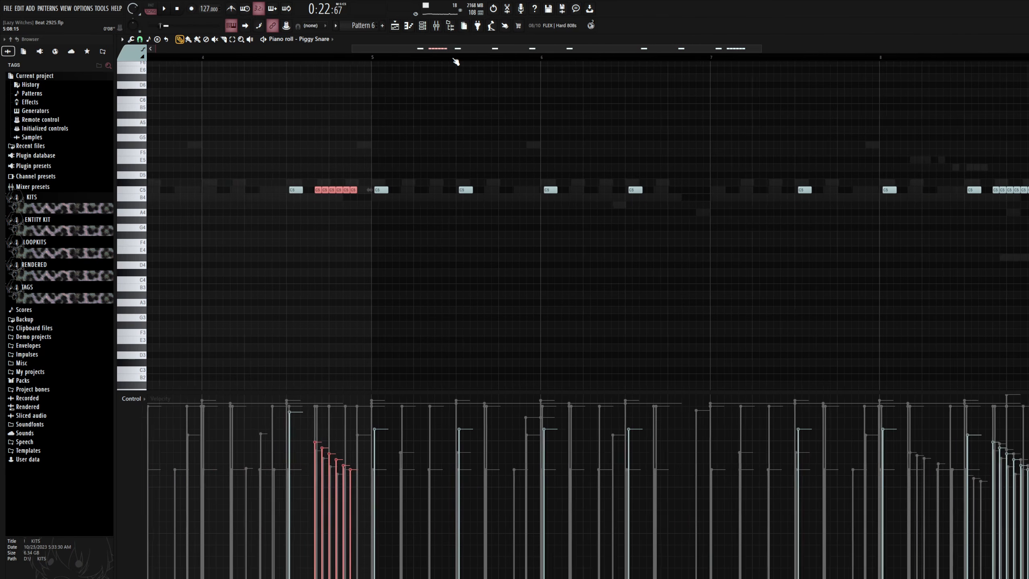
pyautogui.click(311, 61)
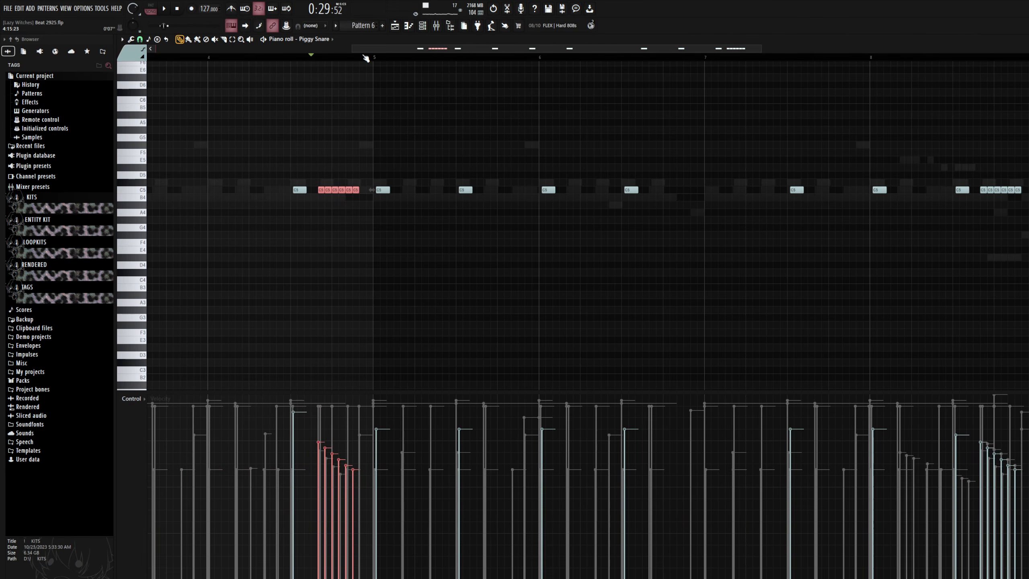
pyautogui.moveTo(394, 49); pyautogui.dragTo(419, 50)
pyautogui.moveTo(1015, 208); pyautogui.dragTo(916, 183)
pyautogui.click(924, 57)
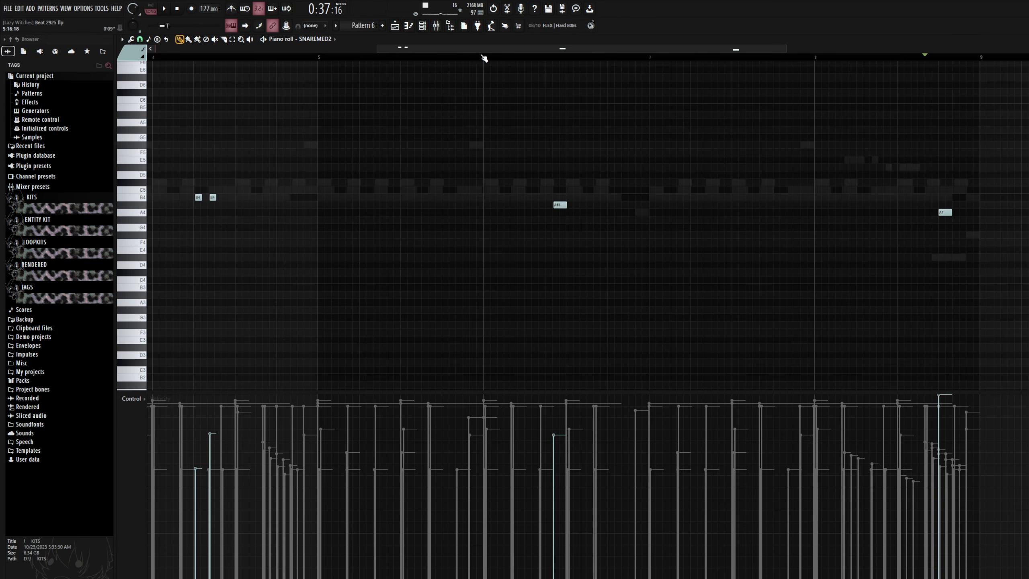
# Step: In the SNAREMED2 notes, highlight the two B4 hits in bar 4, followed by the single hits in bars 6 and 8
pyautogui.scroll(-4, 482, 57)
pyautogui.scroll(4, 400, 59)
pyautogui.moveTo(466, 227); pyautogui.dragTo(394, 174)
pyautogui.scroll(-4, 420, 57)
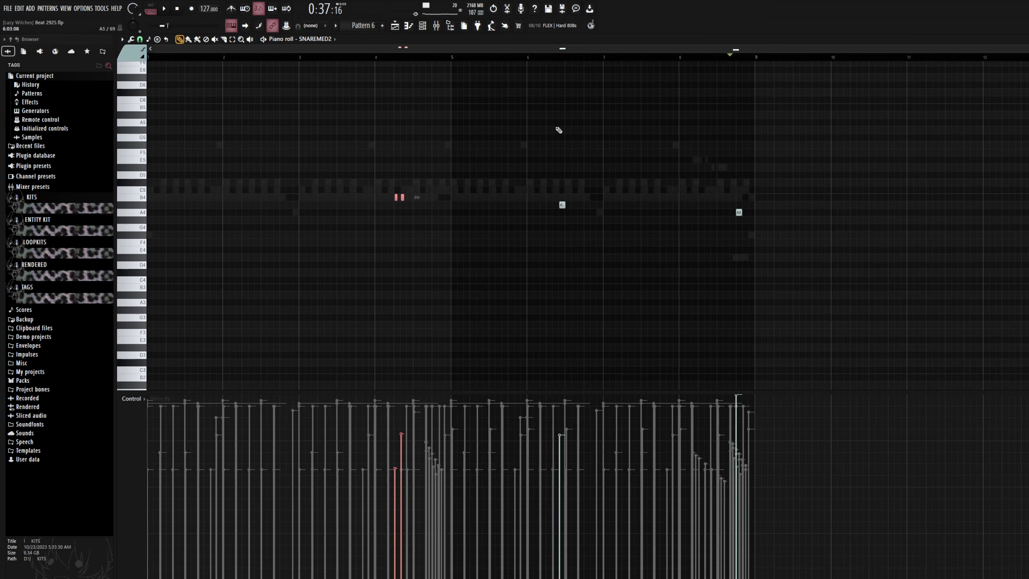
pyautogui.moveTo(824, 239); pyautogui.dragTo(546, 172)
# Step: Compare the SNAREMED2 notes with Pattern 5's version, and audition Pattern 6's two B4 hits in bar 4
pyautogui.scroll(2, 360, 23)
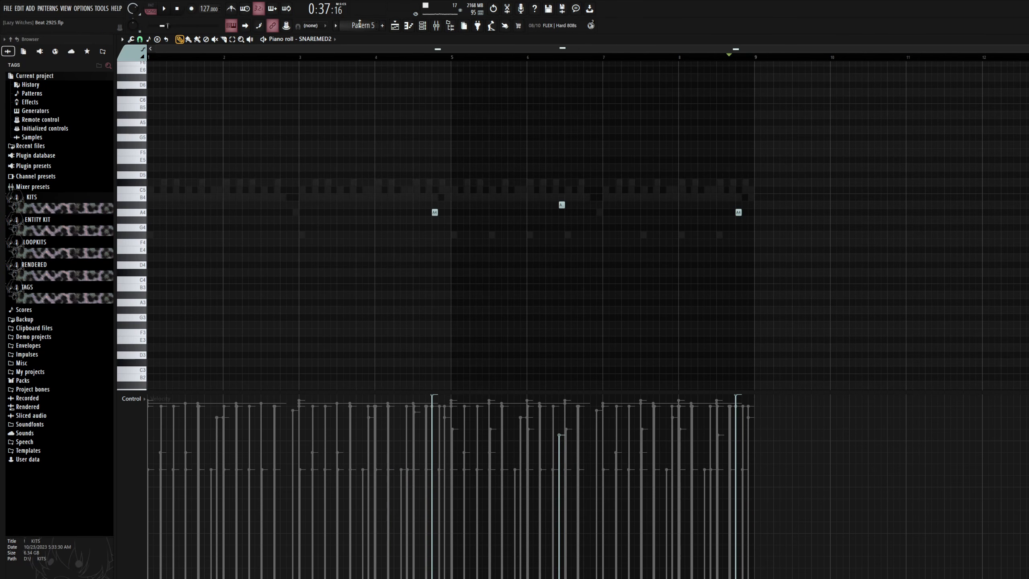
pyautogui.scroll(-2, 360, 23)
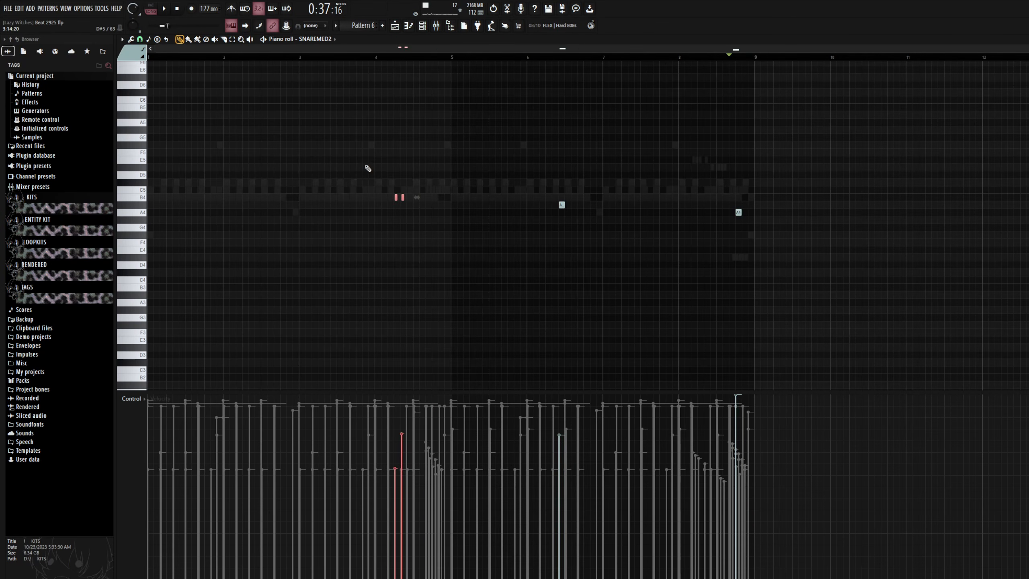
pyautogui.scroll(4, 393, 60)
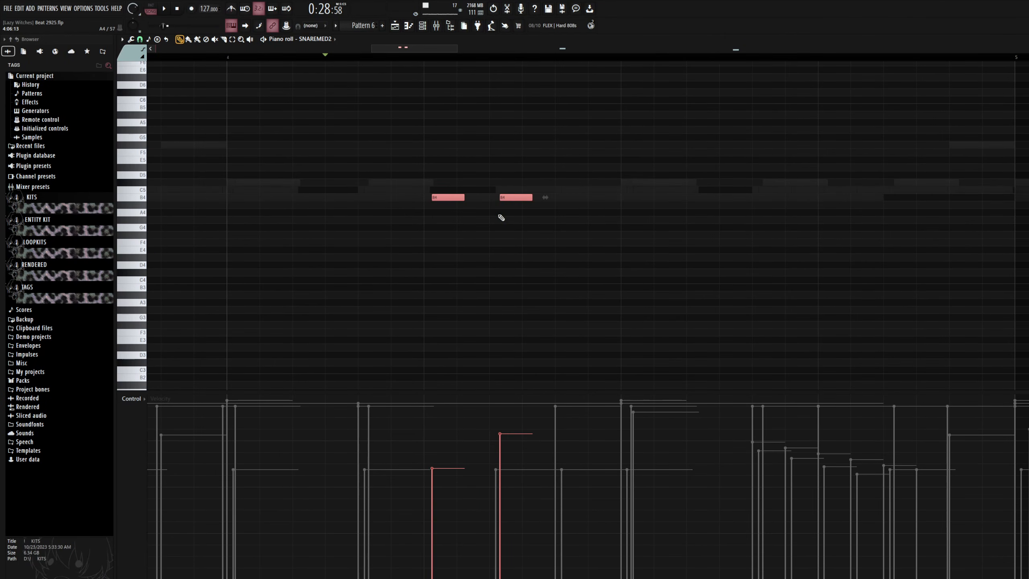
pyautogui.scroll(-4, 414, 60)
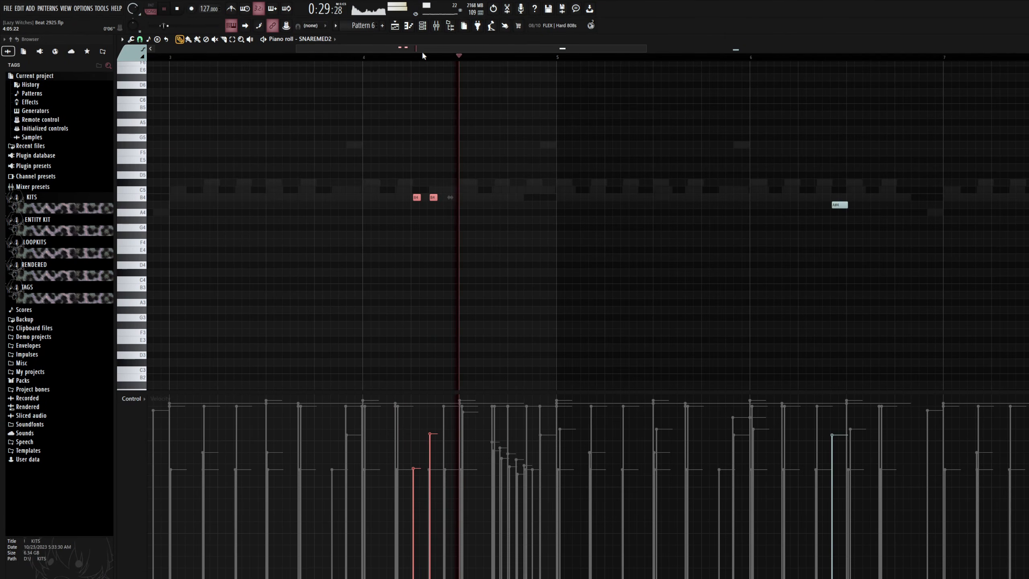
# Step: Open the USED THIS ONCE SNARE notes in the piano roll and compare them between Pattern 5 and Pattern 6
pyautogui.click(427, 30)
pyautogui.click(768, 240)
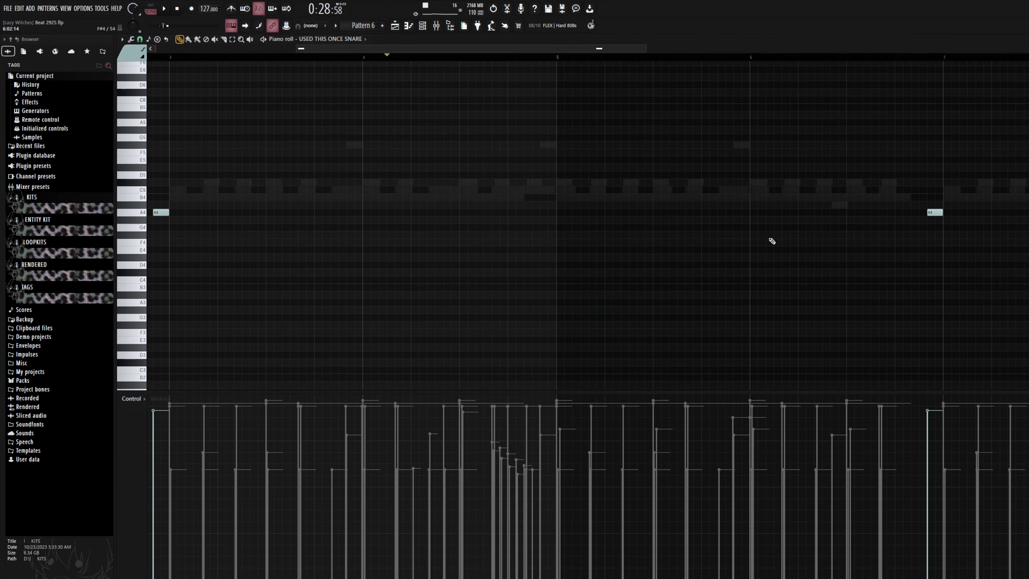
pyautogui.scroll(-2, 363, 26)
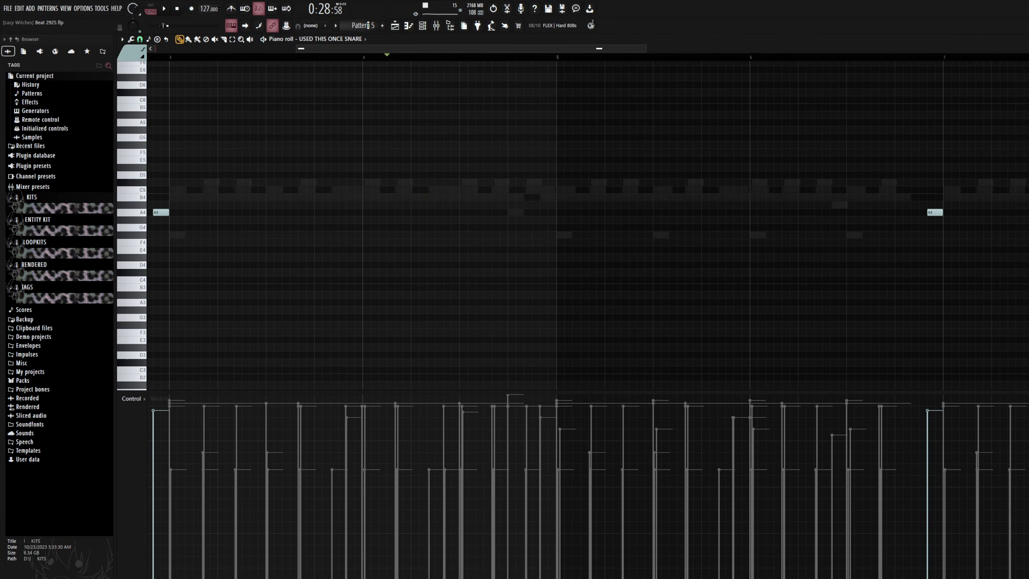
pyautogui.scroll(1, 368, 25)
pyautogui.scroll(-4, 431, 51)
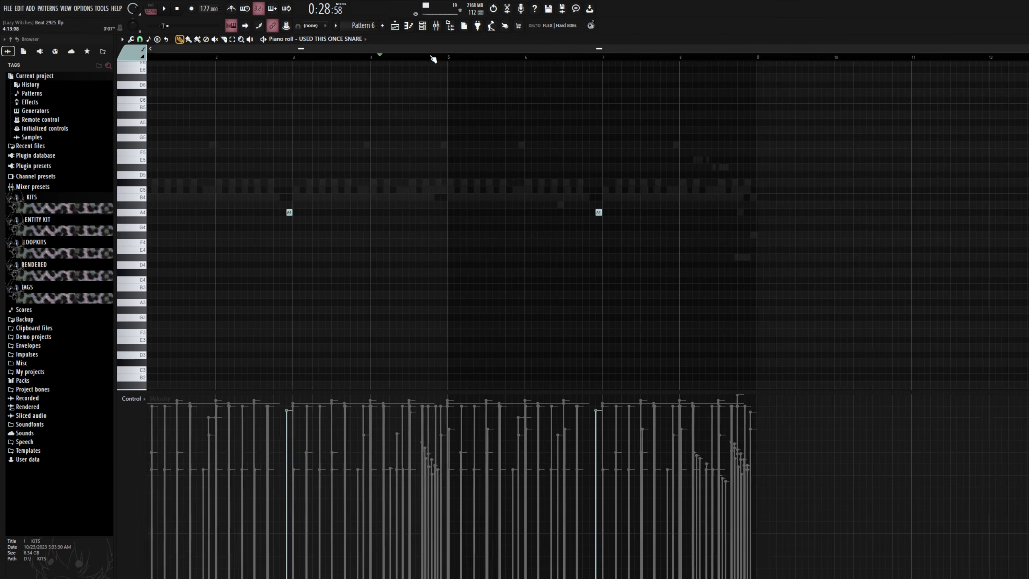
# Step: Open the AVRIL [1777] RIDE notes in the piano roll and compare Pattern 6's version with Pattern 5's
pyautogui.click(423, 31)
pyautogui.click(873, 275)
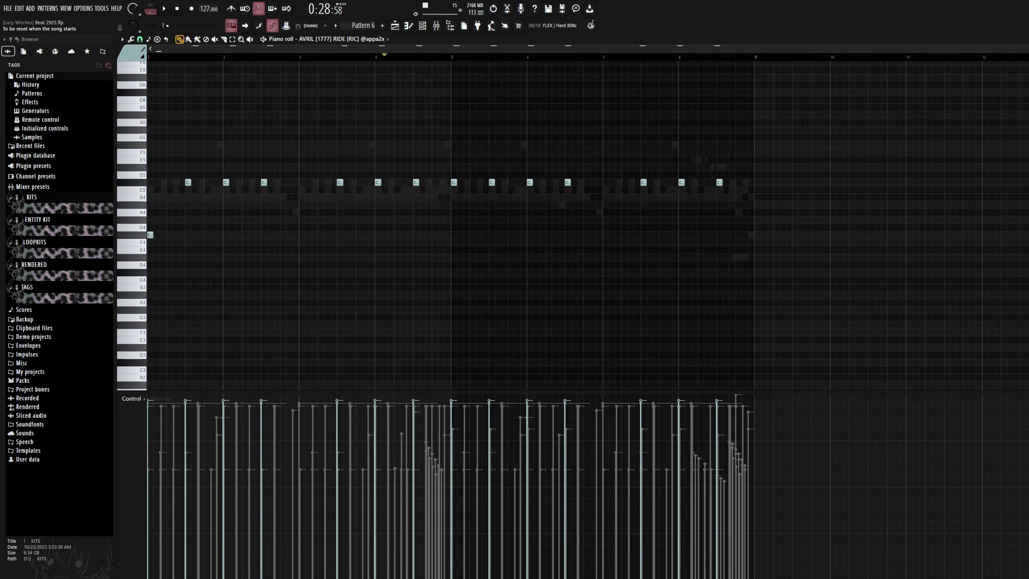
pyautogui.scroll(-2, 363, 25)
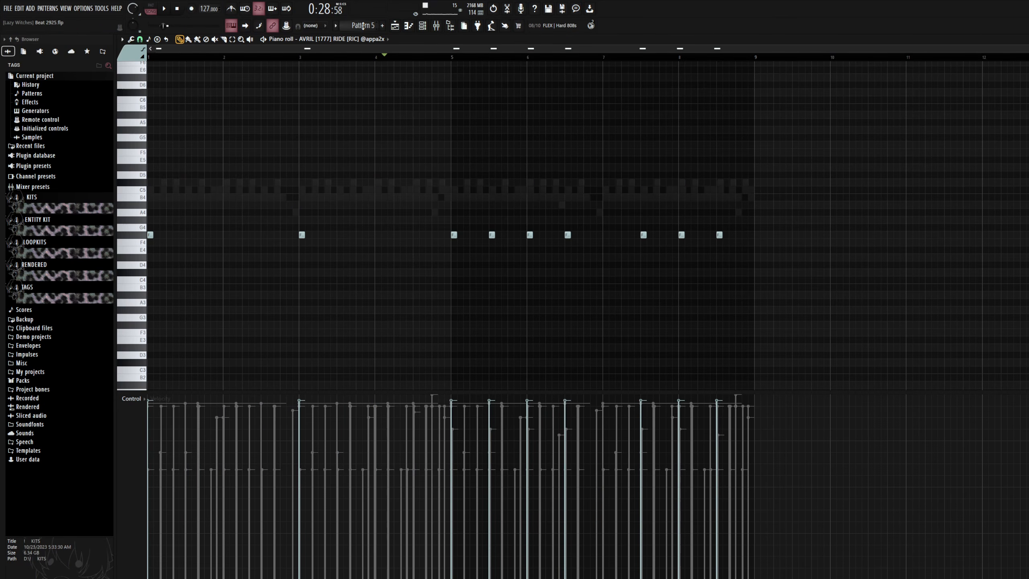
pyautogui.scroll(2, 363, 26)
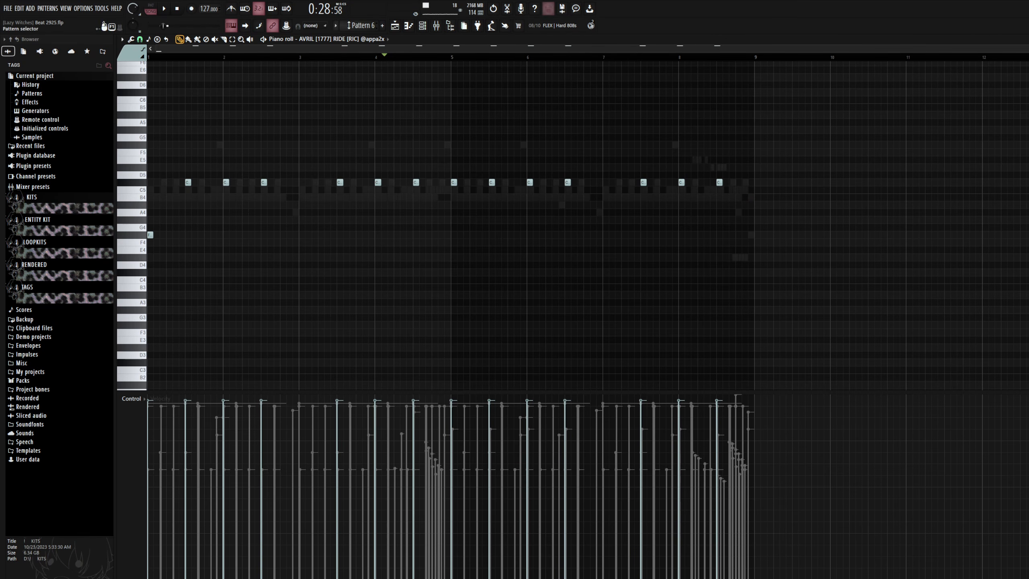
# Step: Open Pattern 6's NEW_JEEZY_KRASH notes in the piano roll and bring the channel rack back up
pyautogui.press('F6')
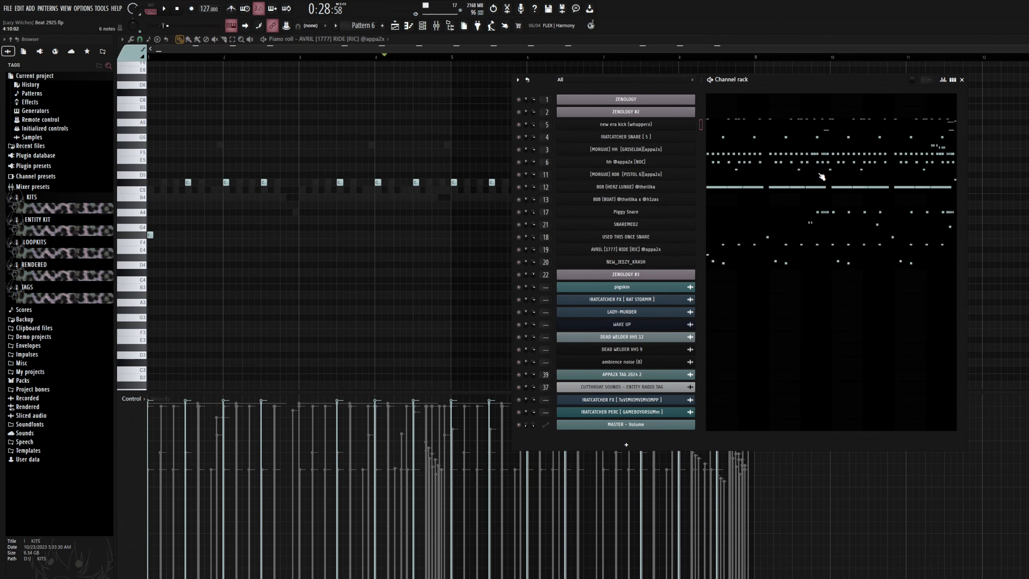
pyautogui.click(756, 267)
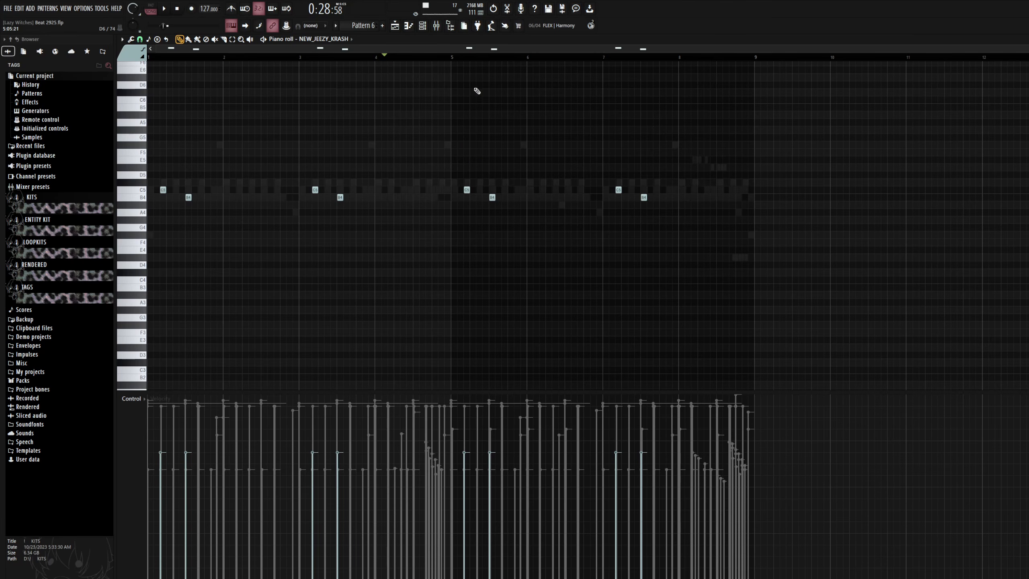
pyautogui.click(422, 25)
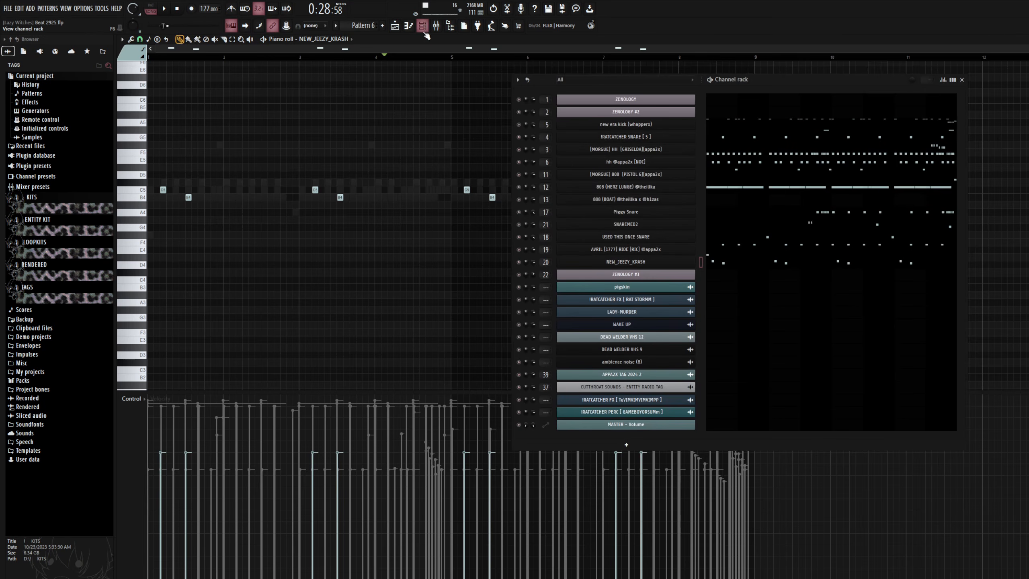
# Step: Return to the playlist and play the Pattern 3 and Pattern 6 section from bar 13 with the channel rack shown
pyautogui.click(401, 26)
pyautogui.click(397, 60)
pyautogui.press('F6')
pyautogui.moveTo(720, 116); pyautogui.dragTo(730, 96)
pyautogui.press('space')
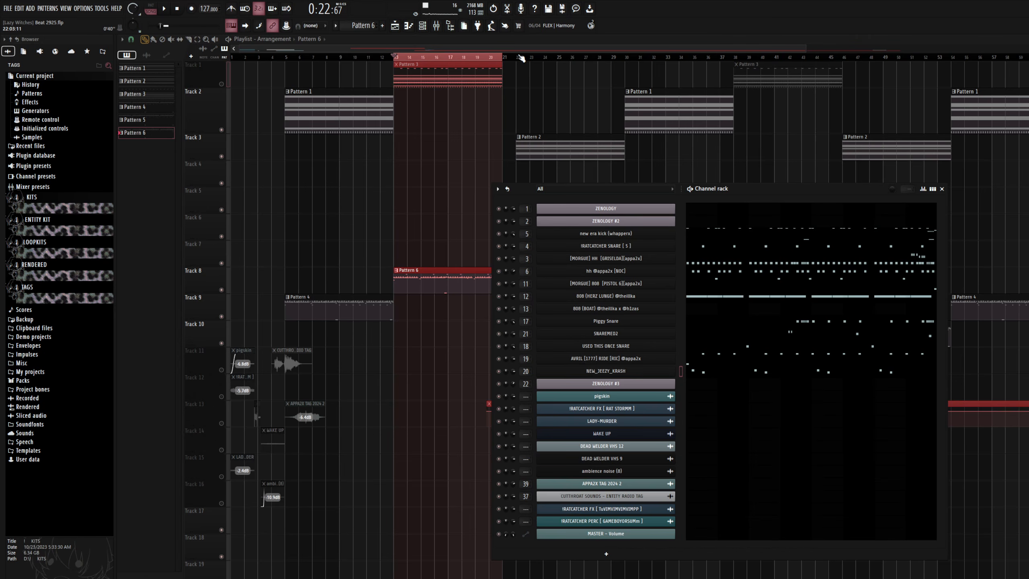
# Step: Hide the channel rack, set the playlist time selection to bars 22 to 30, and solo Track 3
pyautogui.press('F6')
pyautogui.moveTo(518, 57); pyautogui.dragTo(621, 75)
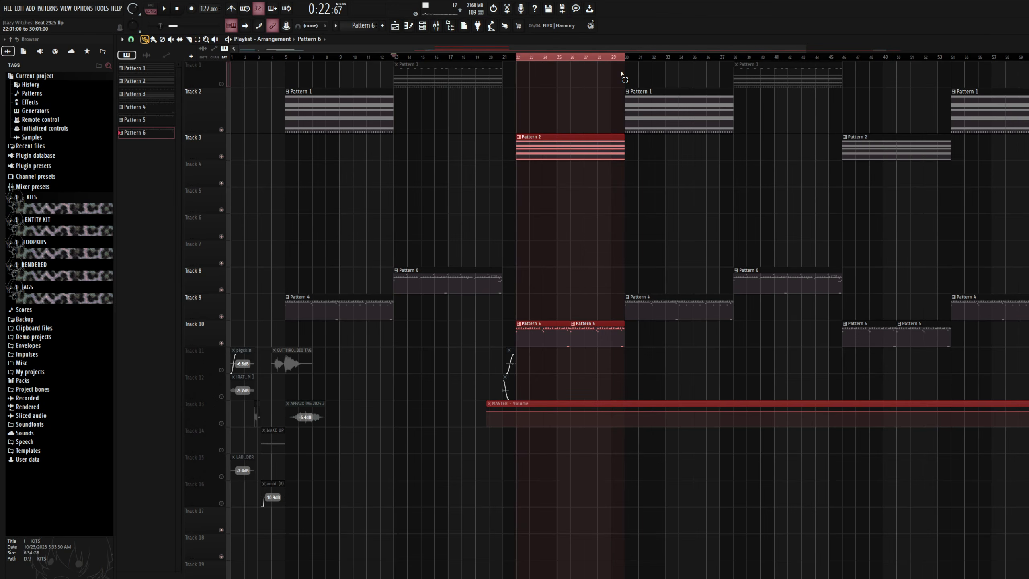
pyautogui.rightClick(221, 156)
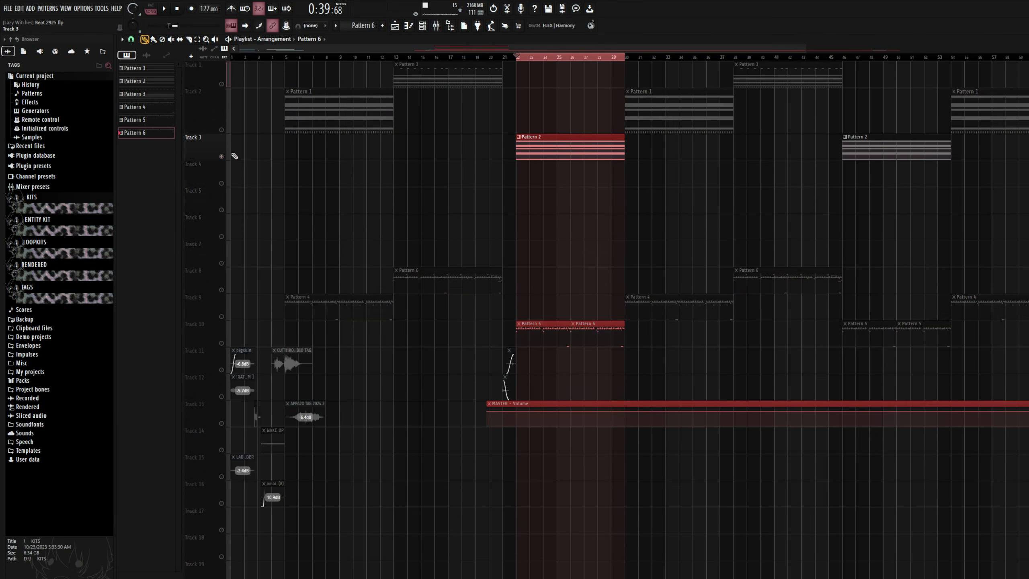
# Step: Open Pattern 2, select the ZENOLOGY #2 and ZENOLOGY #3 channels in turn, and show the ZENOLOGY chords in the piano roll
pyautogui.doubleClick(567, 147)
pyautogui.click(681, 222)
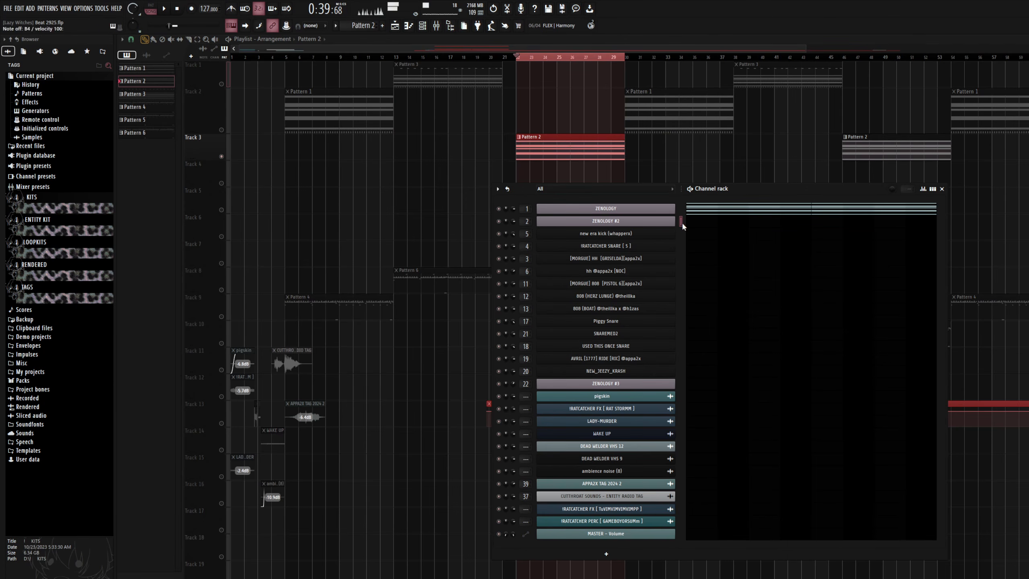
pyautogui.click(681, 383)
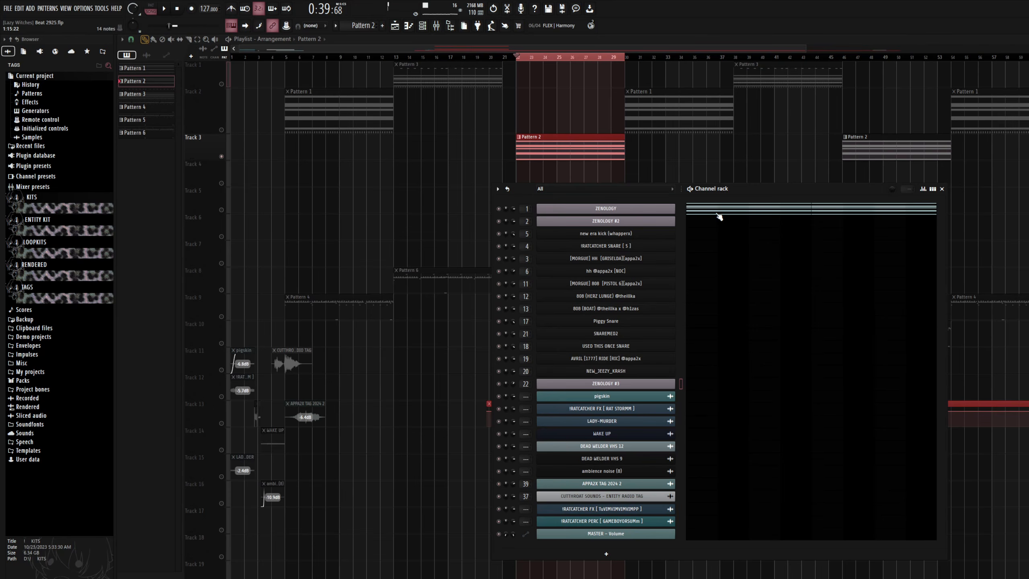
pyautogui.click(717, 214)
pyautogui.click(423, 26)
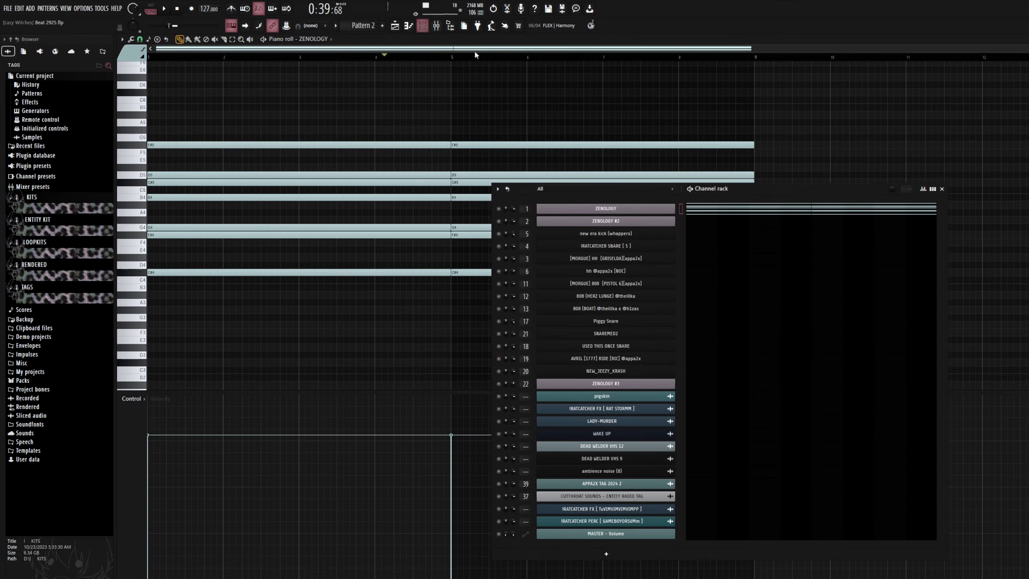
# Step: Return to the playlist and compare Pattern 5's drums with Pattern 4's in the channel rack
pyautogui.click(395, 27)
pyautogui.scroll(-3, 360, 25)
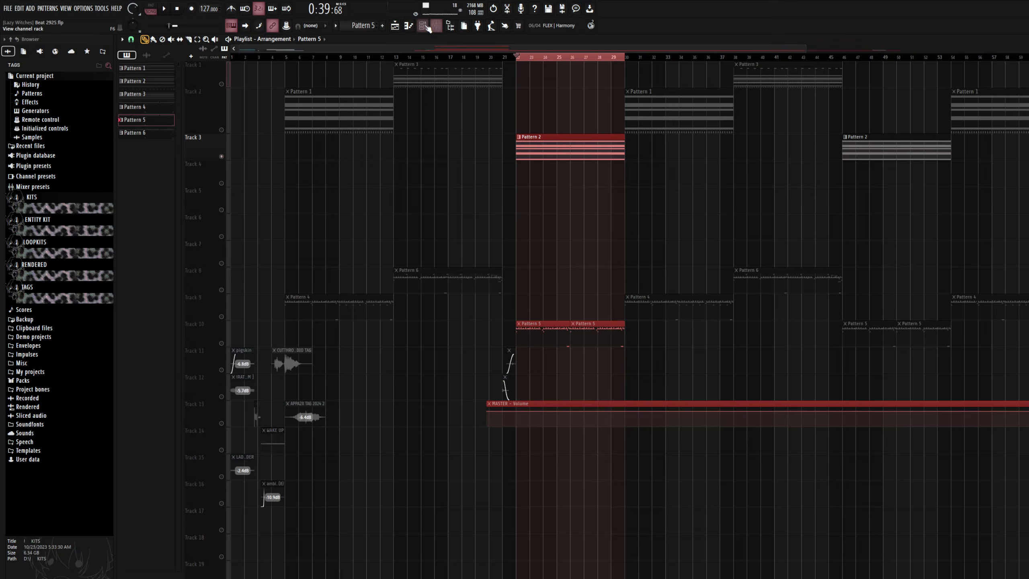
pyautogui.click(425, 27)
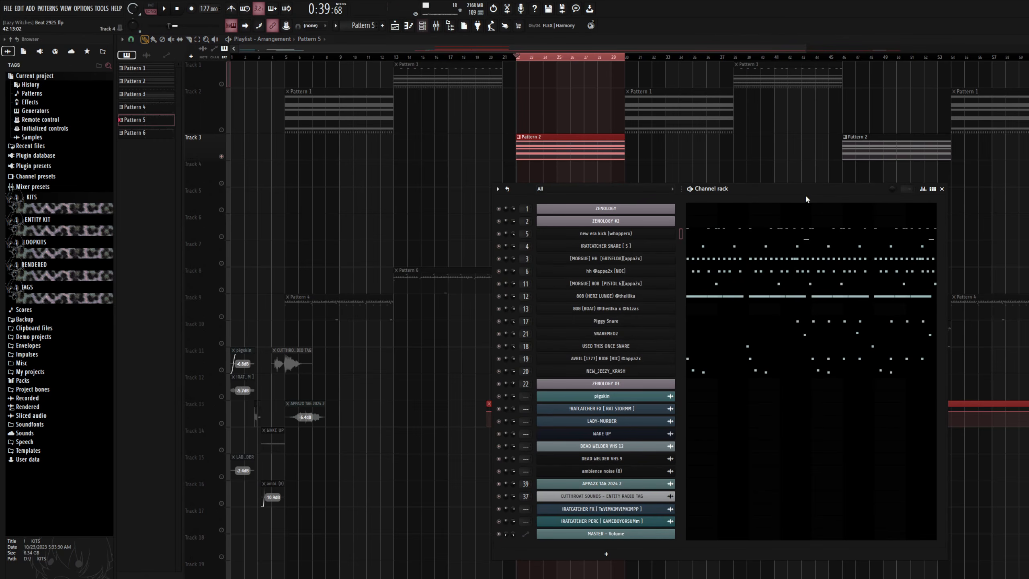
pyautogui.scroll(1, 367, 26)
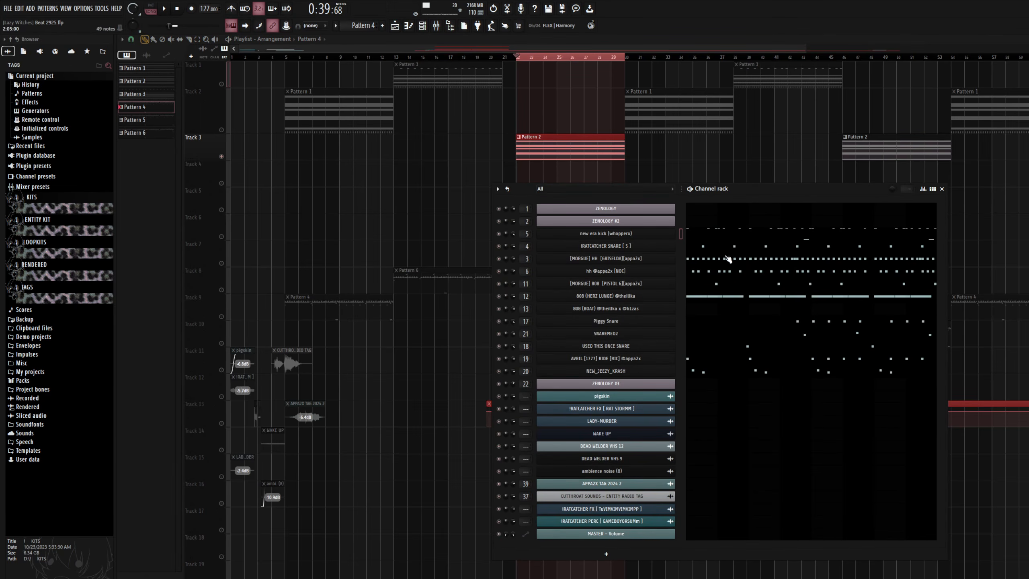
pyautogui.scroll(-1, 367, 25)
# Step: Open the [MORGUE] HH [GRISELDA] notes, switch to Pattern 4, and delete the C5 hit near the end of bar 2
pyautogui.click(740, 260)
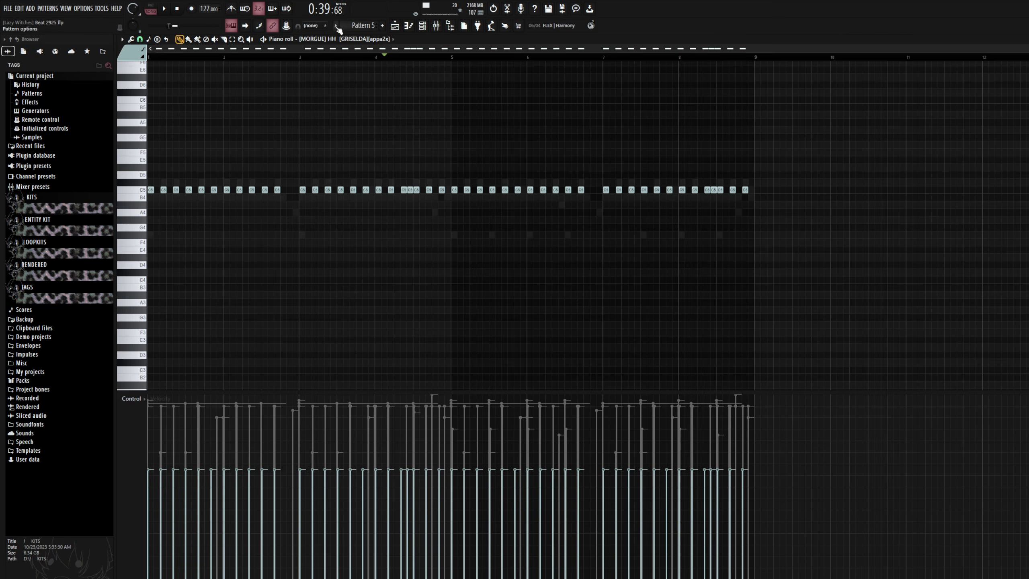
pyautogui.scroll(1, 355, 25)
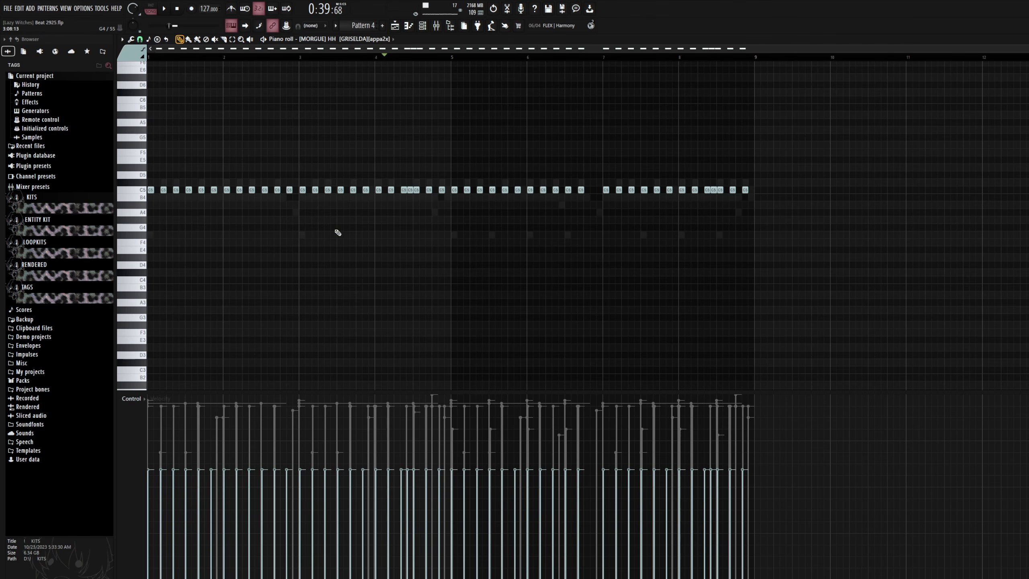
pyautogui.rightClick(290, 190)
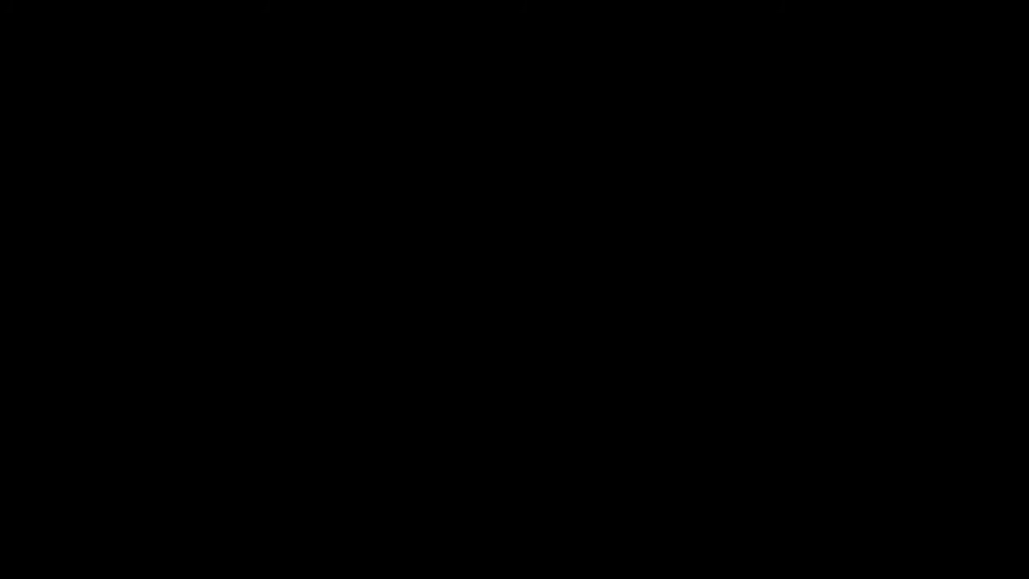
# Step: Return to the playlist, take Track 3 out of solo, and fit the whole arrangement in view
pyautogui.press('F5')
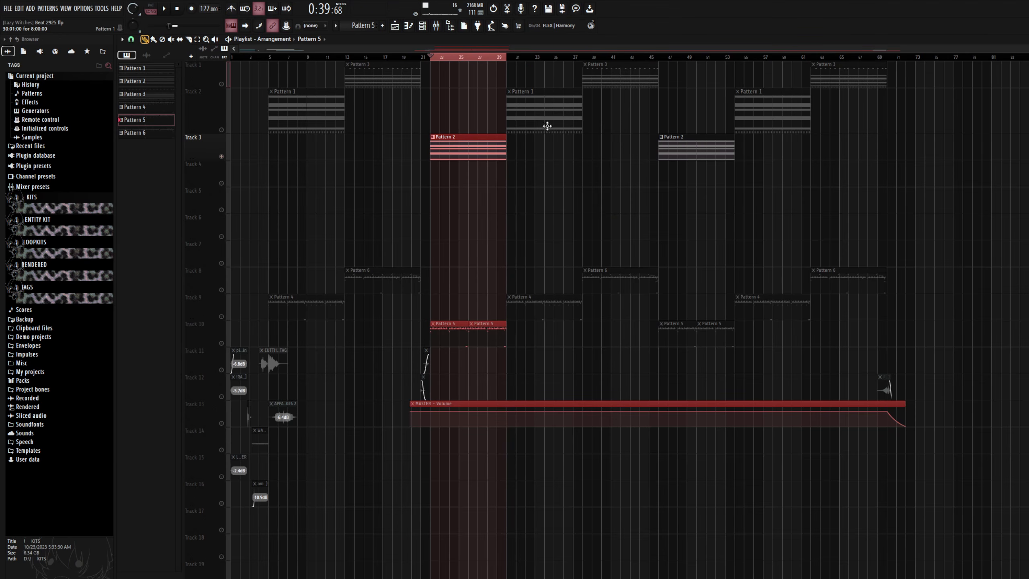
pyautogui.moveTo(912, 371); pyautogui.dragTo(822, 272)
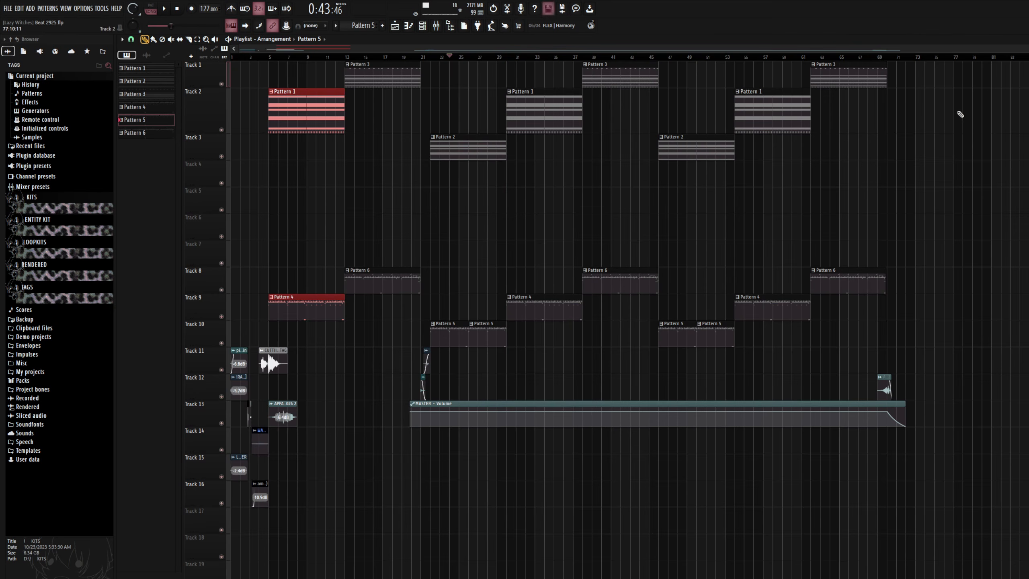
pyautogui.scroll(-5, 630, 320)
pyautogui.scroll(2, 629, 320)
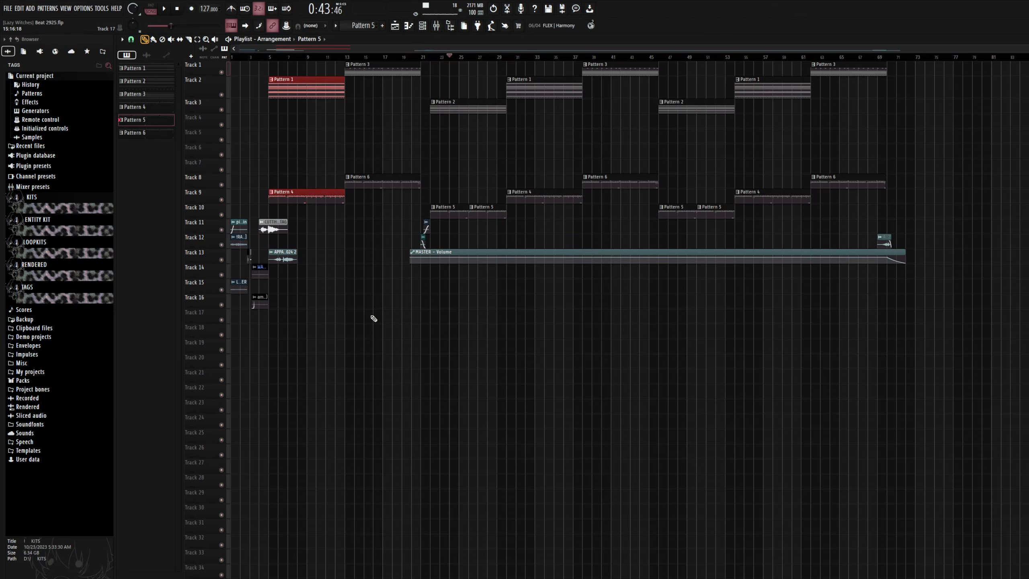
# Step: Highlight the arrangement section by section, from the intro audio clips through each melody and drum pattern pairing to the final Pattern 3 and 6
pyautogui.moveTo(257, 324); pyautogui.dragTo(242, 158)
pyautogui.moveTo(305, 78); pyautogui.dragTo(332, 211)
pyautogui.moveTo(384, 256); pyautogui.dragTo(356, 61)
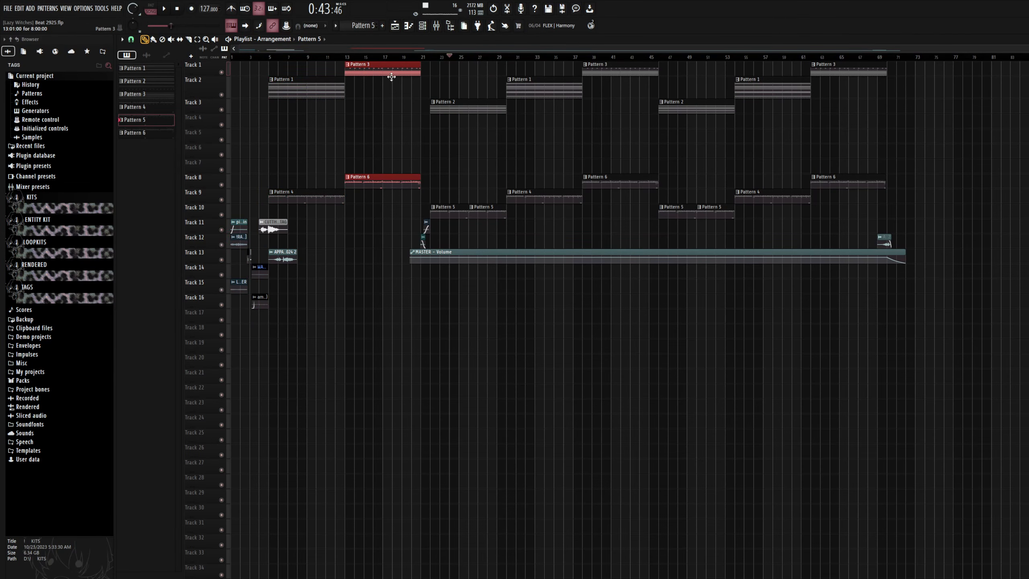
pyautogui.moveTo(472, 221); pyautogui.dragTo(527, 78)
pyautogui.moveTo(631, 206); pyautogui.dragTo(623, 61)
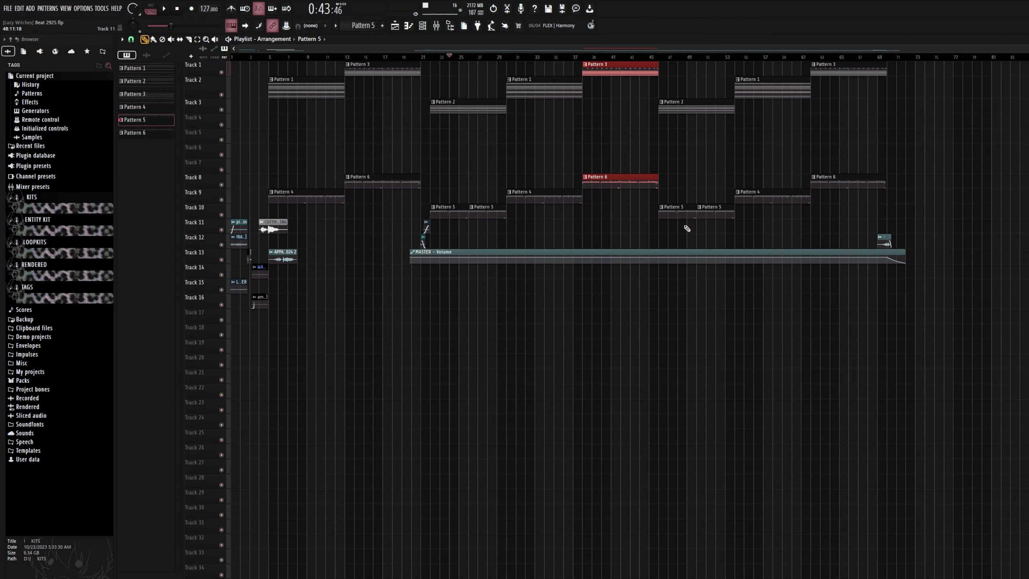
pyautogui.moveTo(684, 234); pyautogui.dragTo(767, 61)
pyautogui.moveTo(832, 208); pyautogui.dragTo(835, 72)
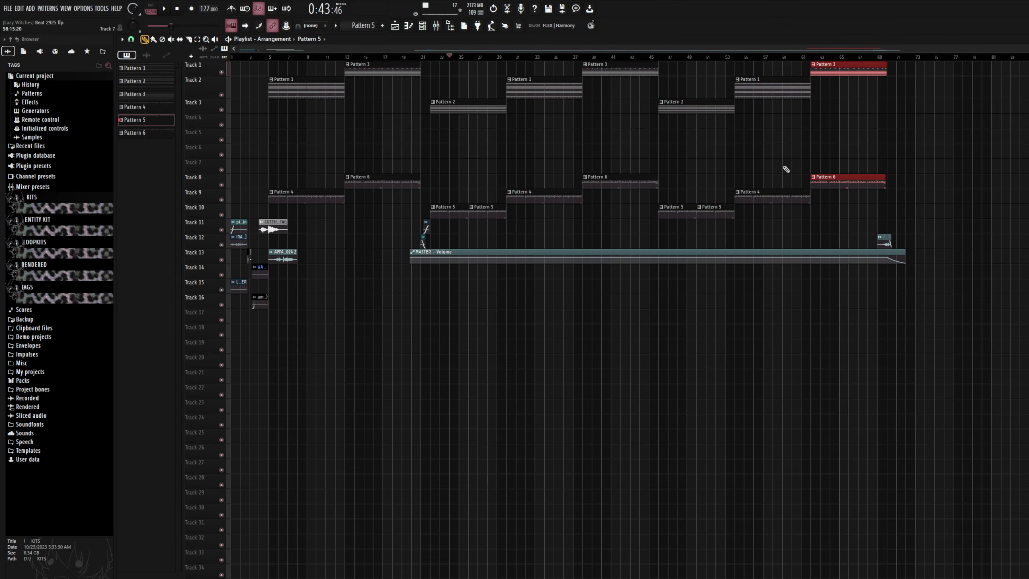
# Step: Bring up the mixer, select Insert 5, and open its peak controller kick 2 plugin in clear view above the mixer
pyautogui.moveTo(880, 201); pyautogui.dragTo(877, 184)
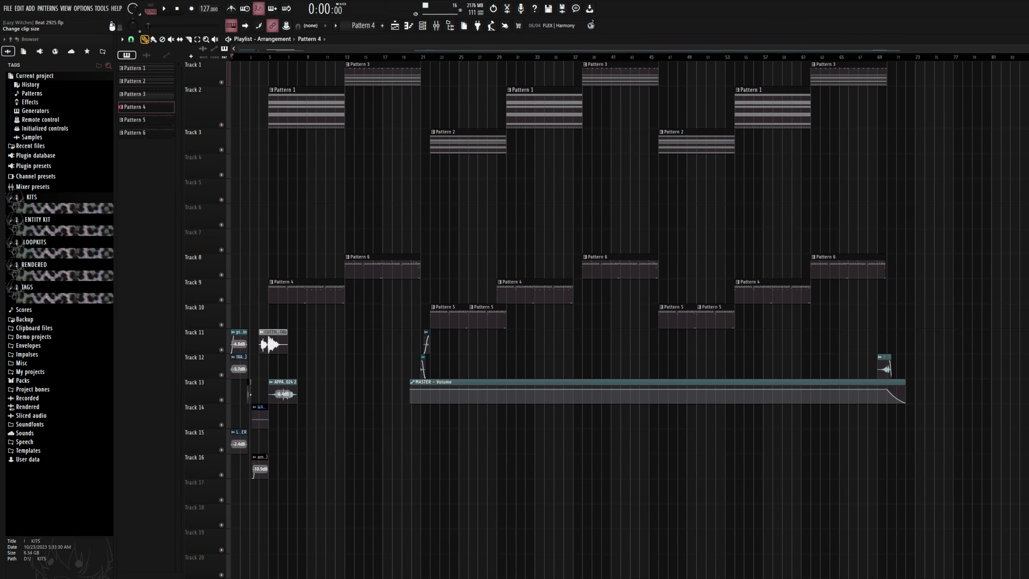
pyautogui.scroll(-2, 628, 317)
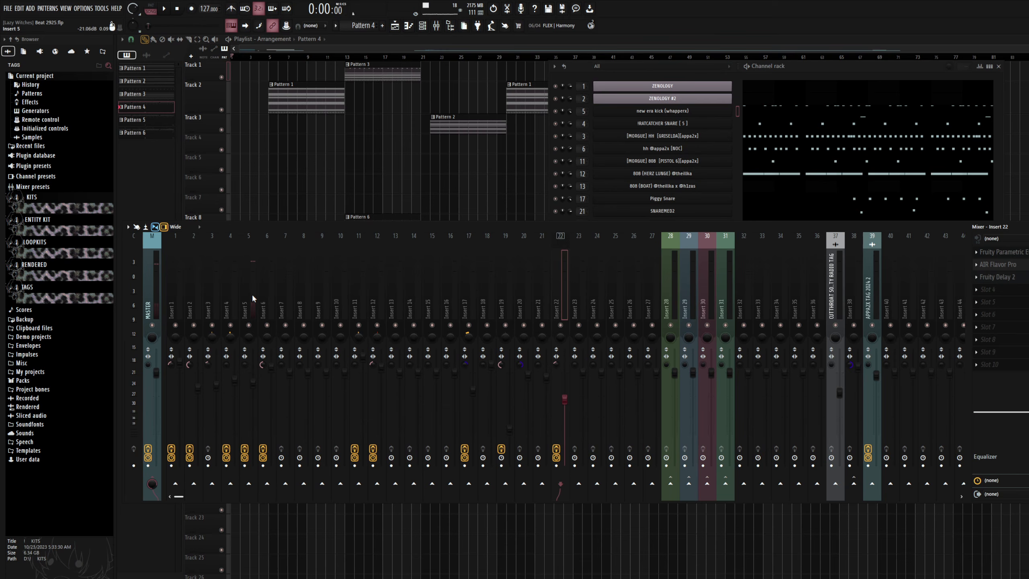
pyautogui.click(252, 297)
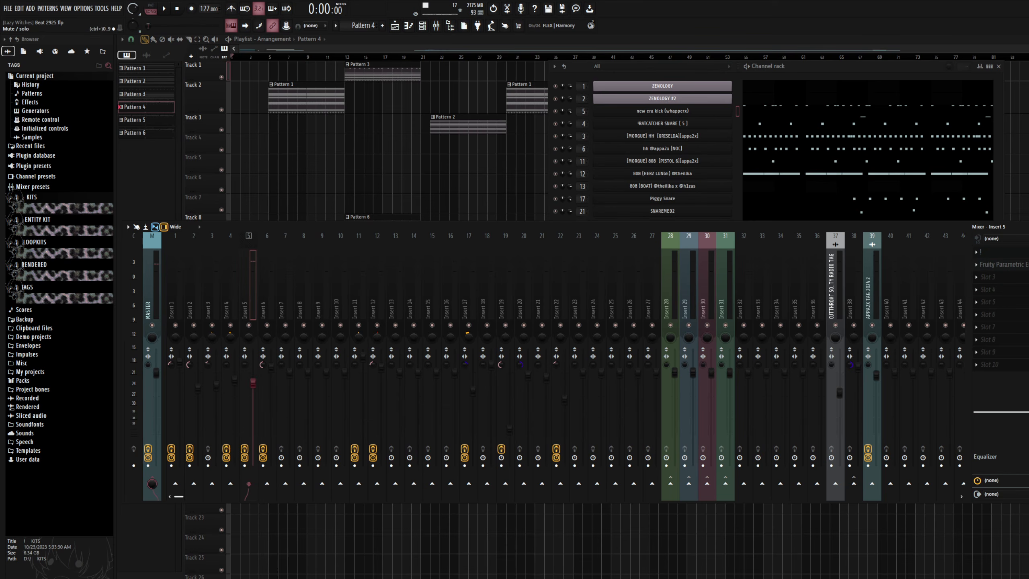
pyautogui.click(1024, 263)
pyautogui.click(1024, 262)
pyautogui.click(1024, 257)
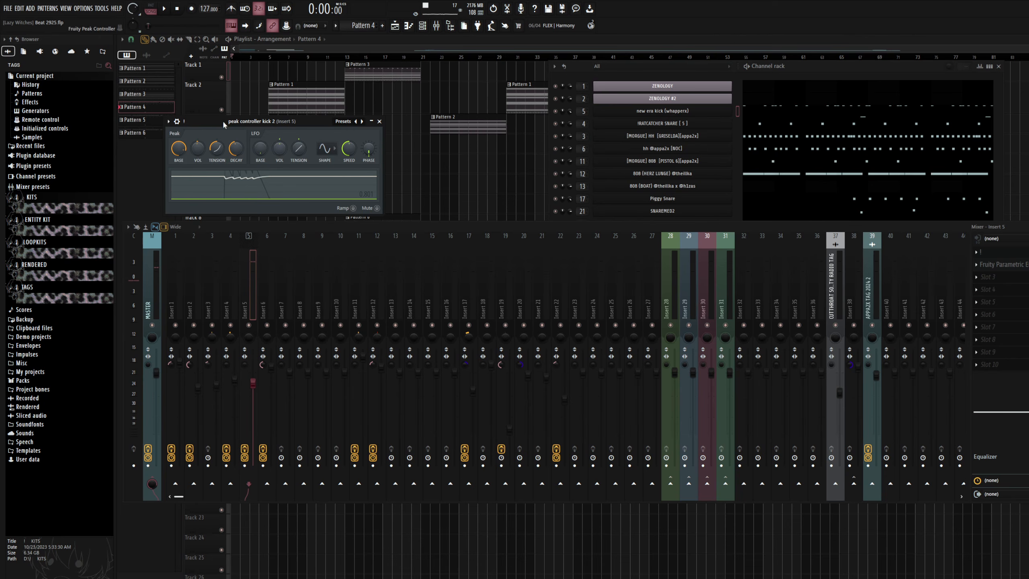
pyautogui.moveTo(222, 119); pyautogui.dragTo(232, 114)
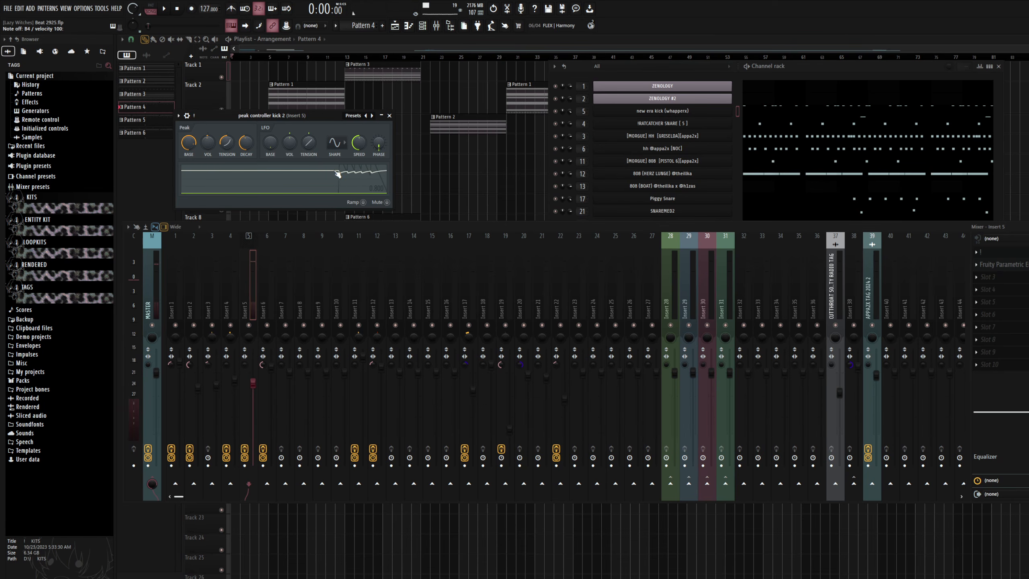
pyautogui.moveTo(271, 115); pyautogui.dragTo(286, 109)
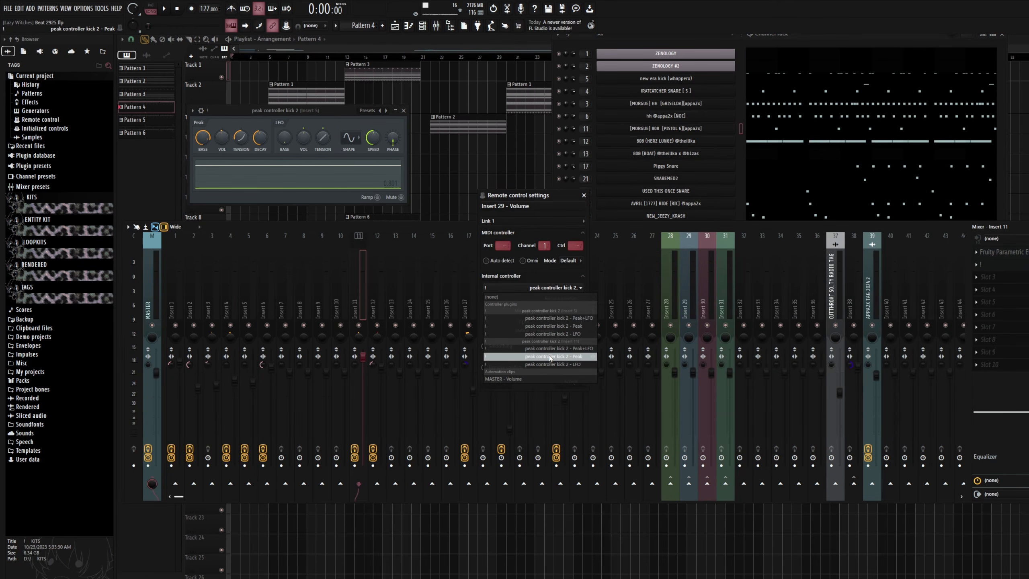
# Step: Close the remote control settings for Insert 29's volume and move the channel rack so its channels stay readable beside the mixer
pyautogui.click(723, 233)
pyautogui.click(584, 196)
pyautogui.moveTo(801, 36); pyautogui.dragTo(794, 42)
pyautogui.press('F9')
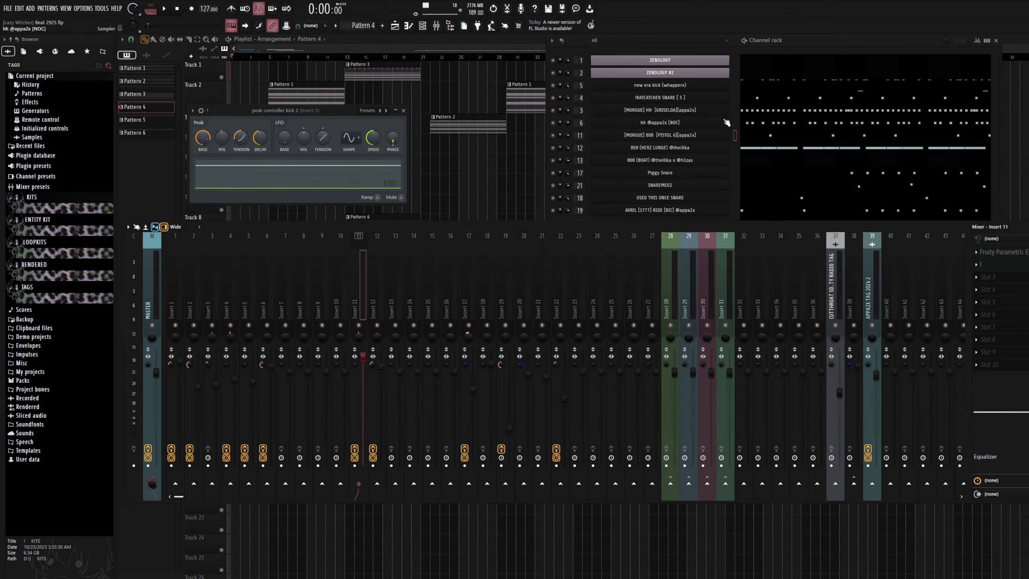
# Step: Select the 808 (HERZ LUNGE) channel, colour its Insert 12 mixer track green, and follow its routing to Inserts 28 and 29
pyautogui.click(735, 147)
pyautogui.click(379, 291)
pyautogui.rightClick(380, 286)
pyautogui.click(396, 261)
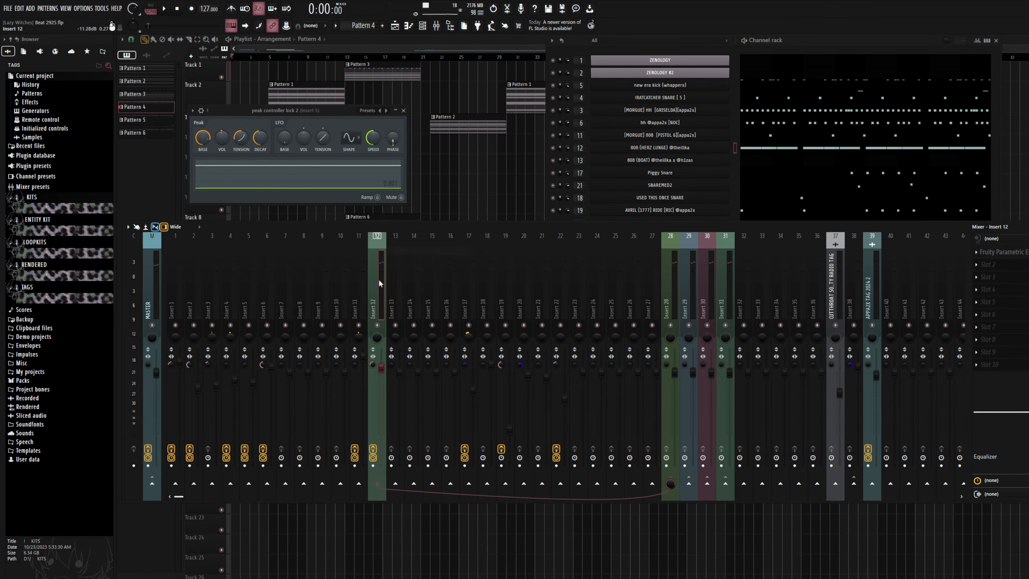
pyautogui.click(671, 352)
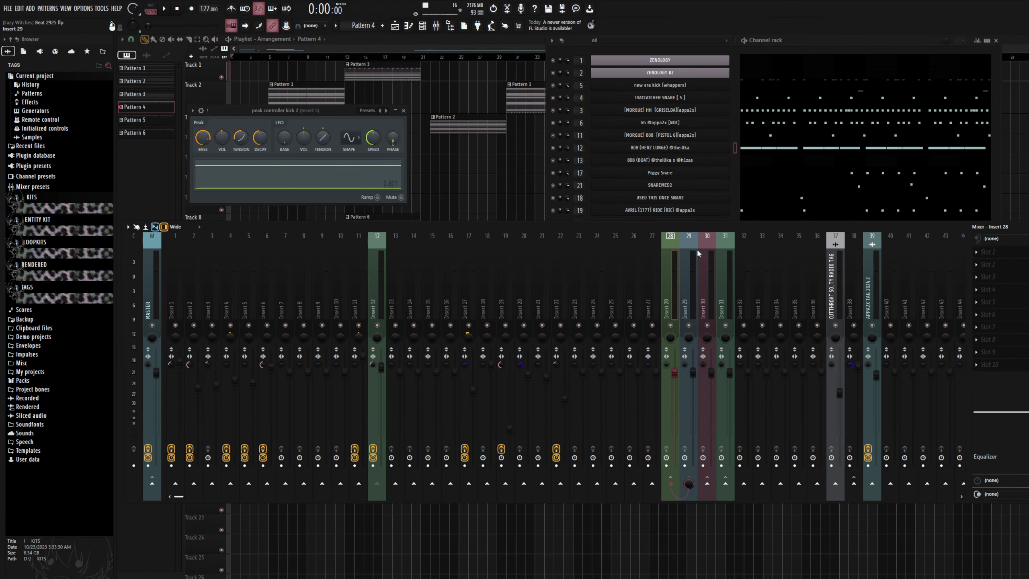
pyautogui.click(688, 236)
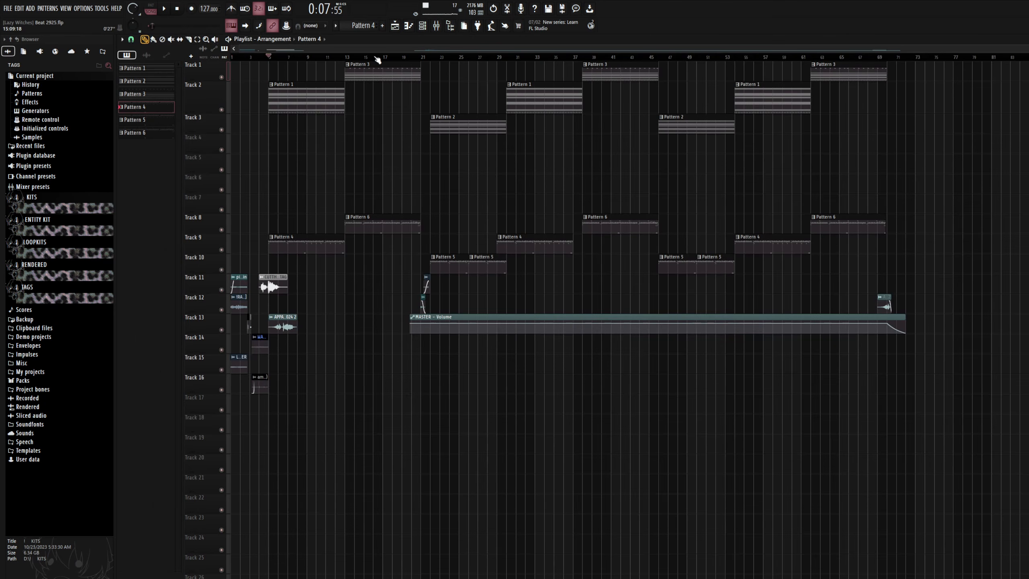
# Step: Show the mixer and audition the 808's Insert 12 with Inserts 28 to 31, playing from the start of Pattern 1
pyautogui.press('F9')
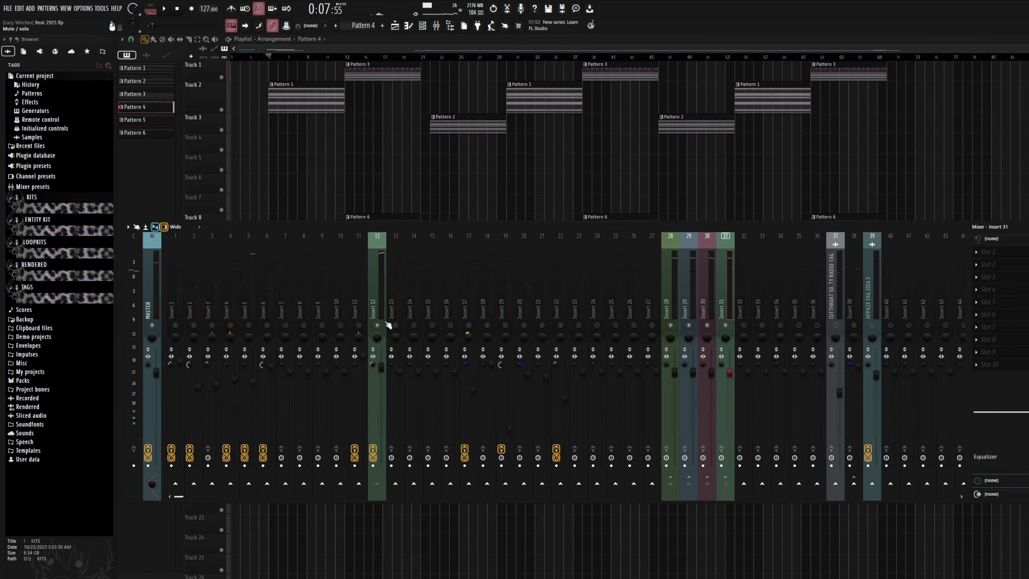
pyautogui.press('space')
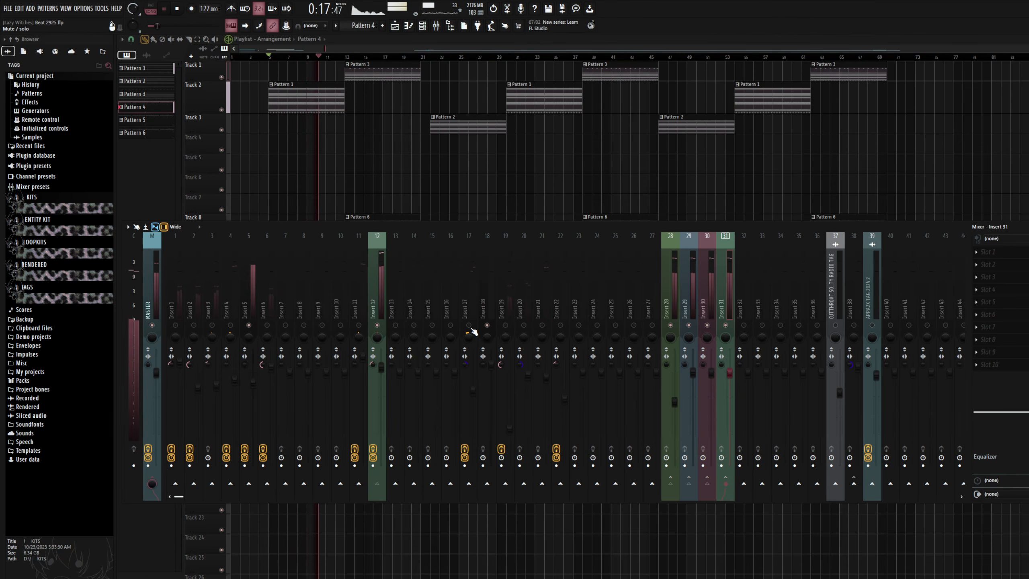
pyautogui.press('space')
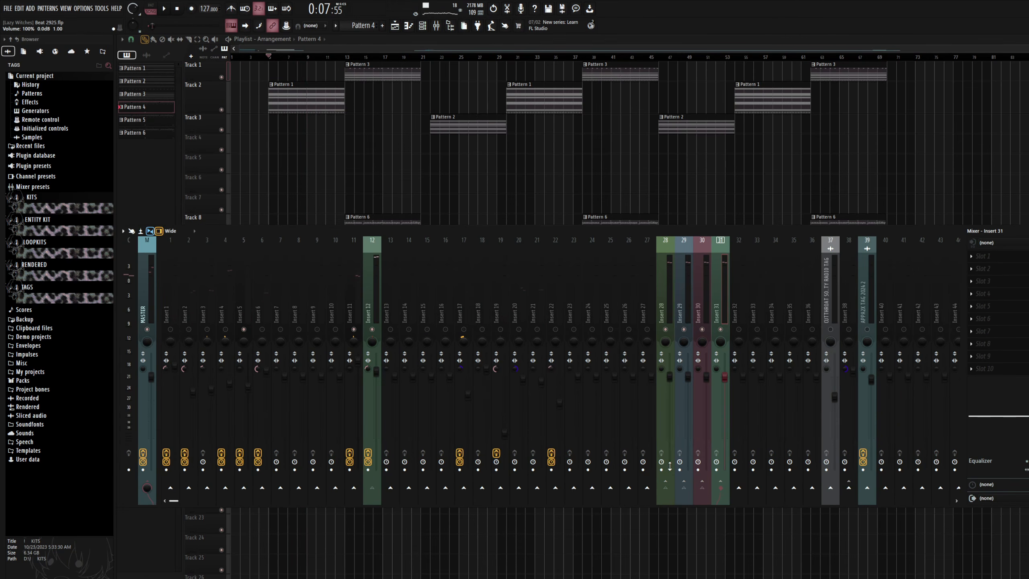
# Step: Select Insert 5 in the mixer and open Pattern 4's new era kick (whappers) notes in the piano roll
pyautogui.click(246, 288)
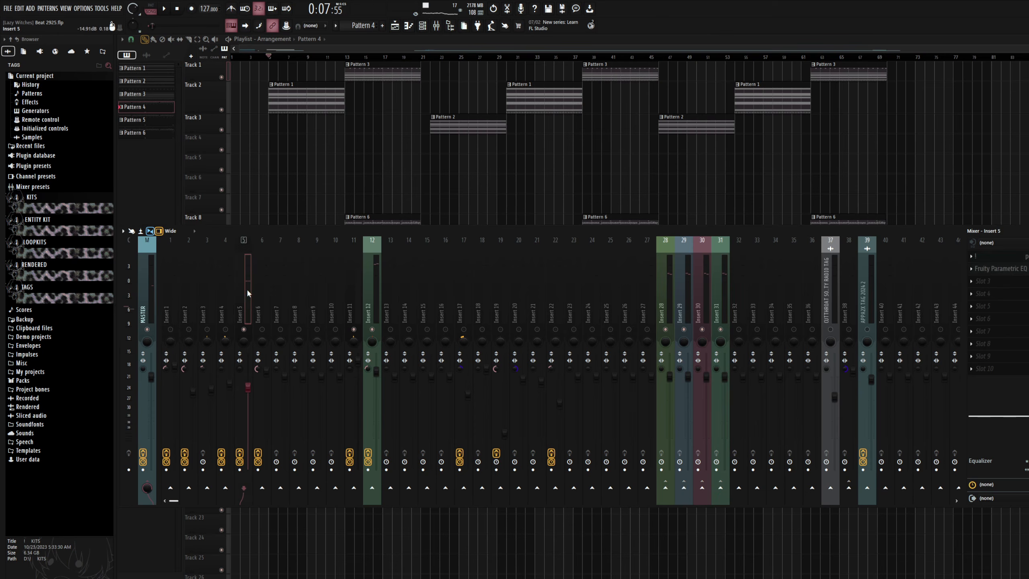
pyautogui.click(423, 26)
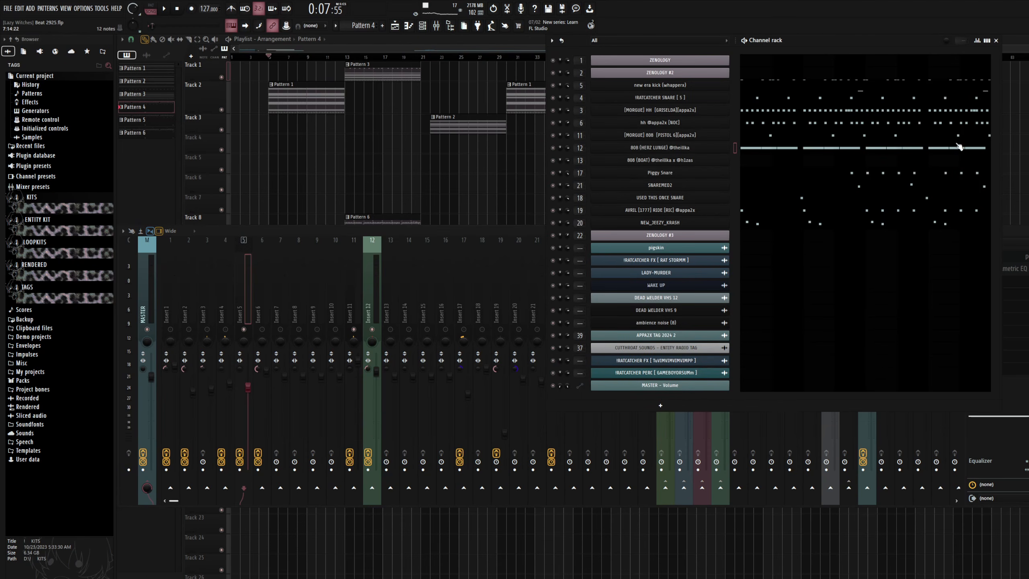
pyautogui.click(980, 87)
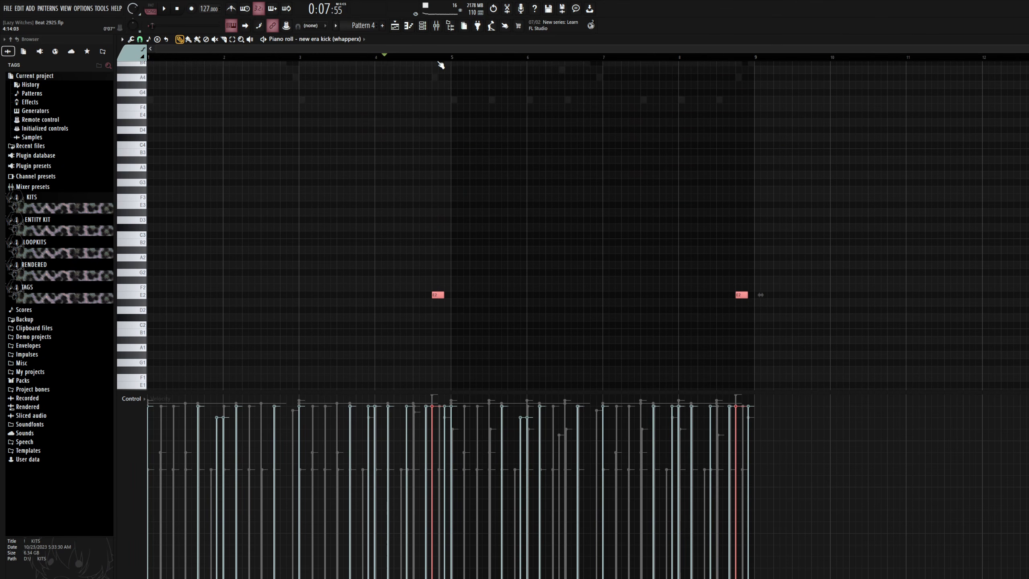
# Step: Return to the playlist, play the arrangement from the beginning, and bring up the mixer during playback
pyautogui.keyDown('ctrl'); pyautogui.scroll(5, 438, 61); pyautogui.keyUp('ctrl')
pyautogui.scroll(-2, 517, 200)
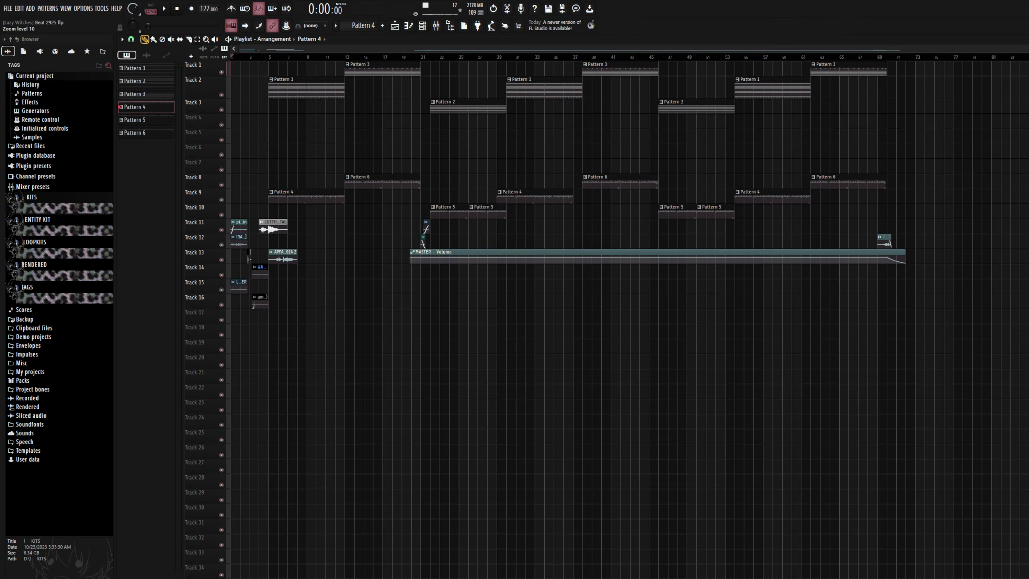
pyautogui.press('space')
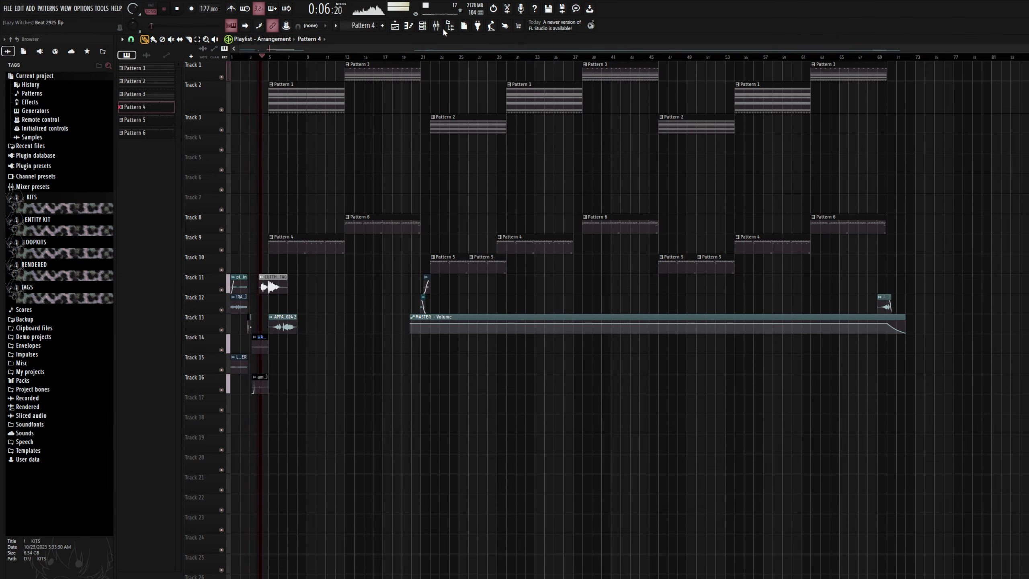
pyautogui.press('F9')
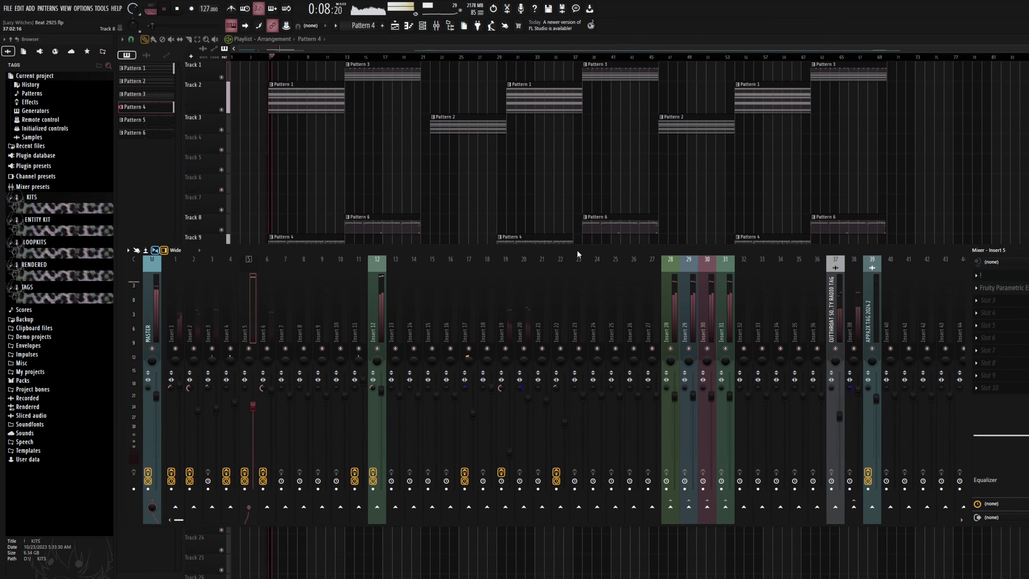